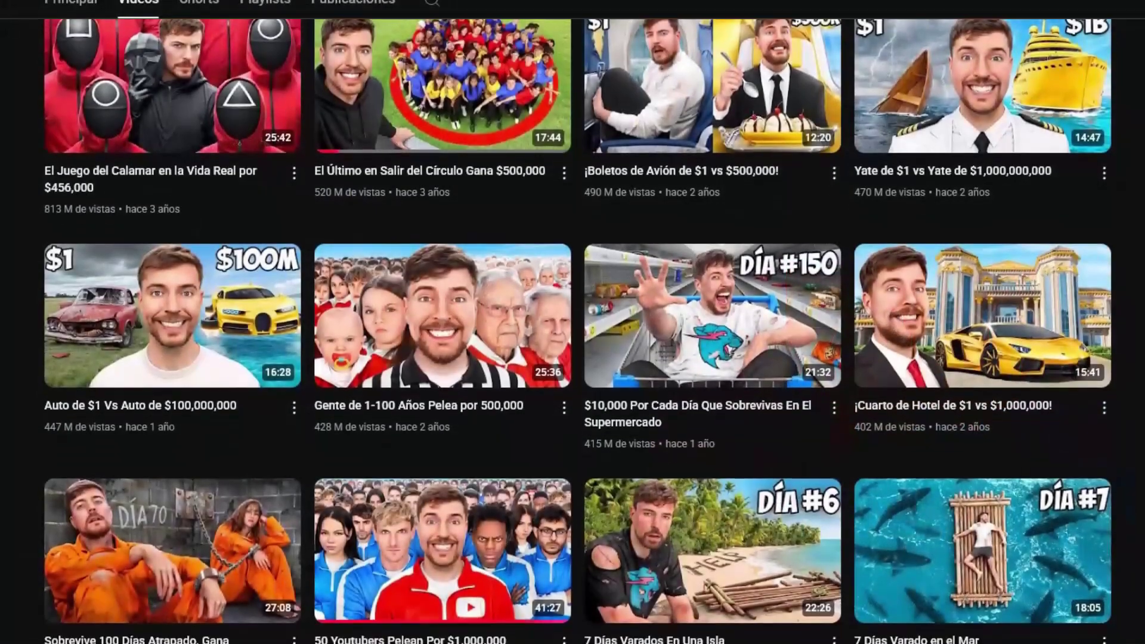
Examine the thumbnails of the MrBeast channel's videos for a style reference
{"action": "scroll", "coordinate": [573, 322], "scroll_direction": "down", "scroll_amount": 4}
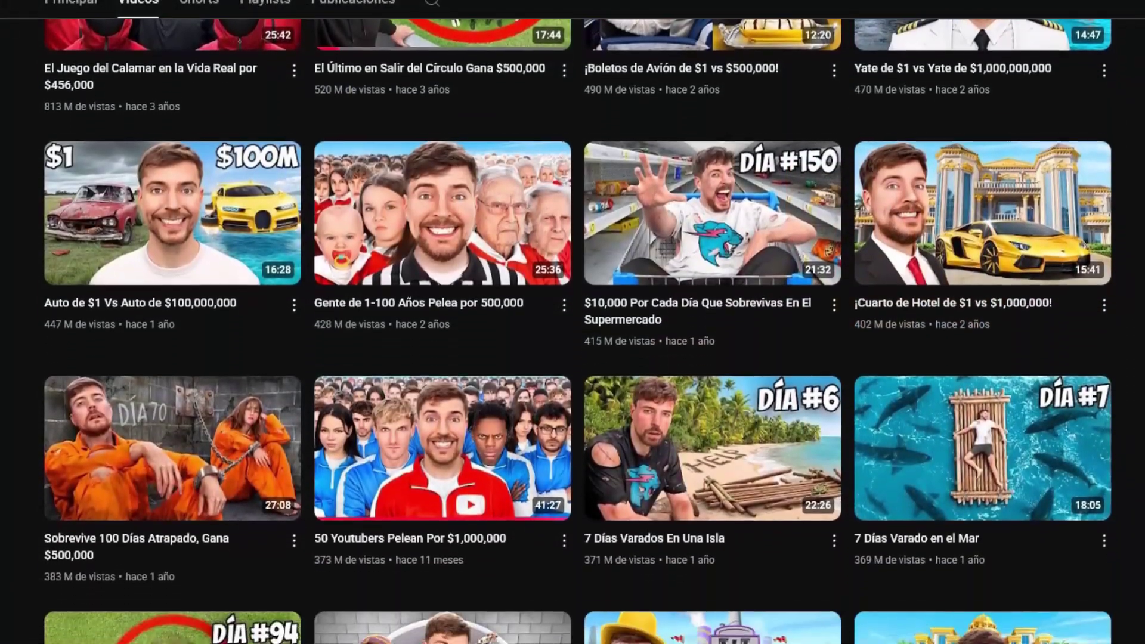
{"action": "scroll", "coordinate": [573, 323], "scroll_direction": "down", "scroll_amount": 1}
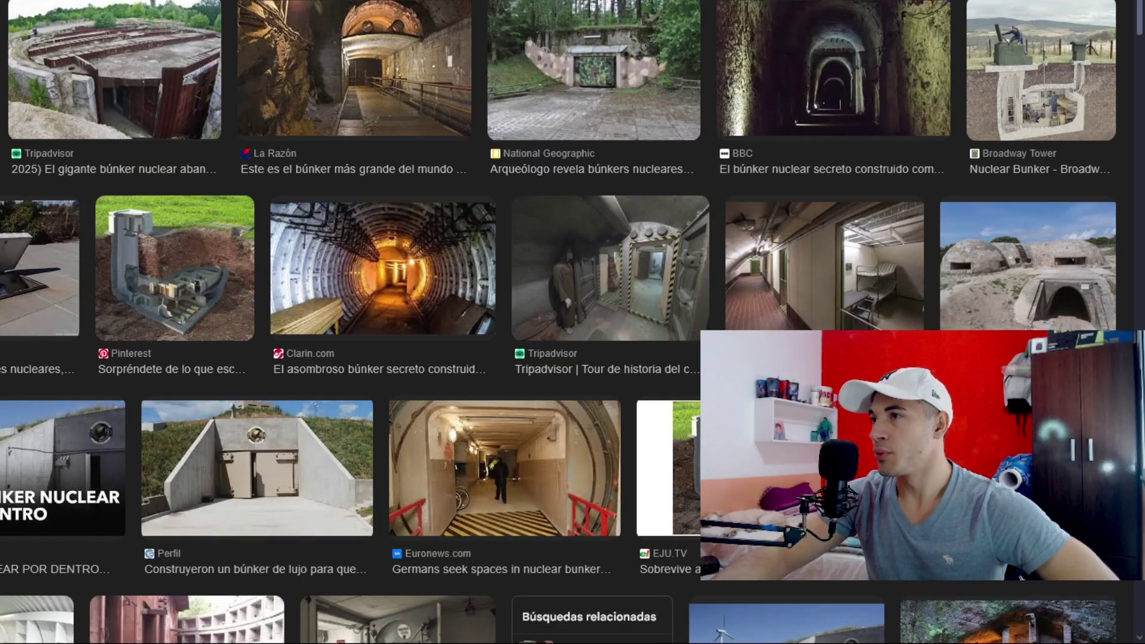
Browse Google image results for "bunker nuclear", previewing the Roblox bunker picture, and for "traje nuclear"
{"action": "scroll", "coordinate": [573, 322], "scroll_direction": "down", "scroll_amount": 10}
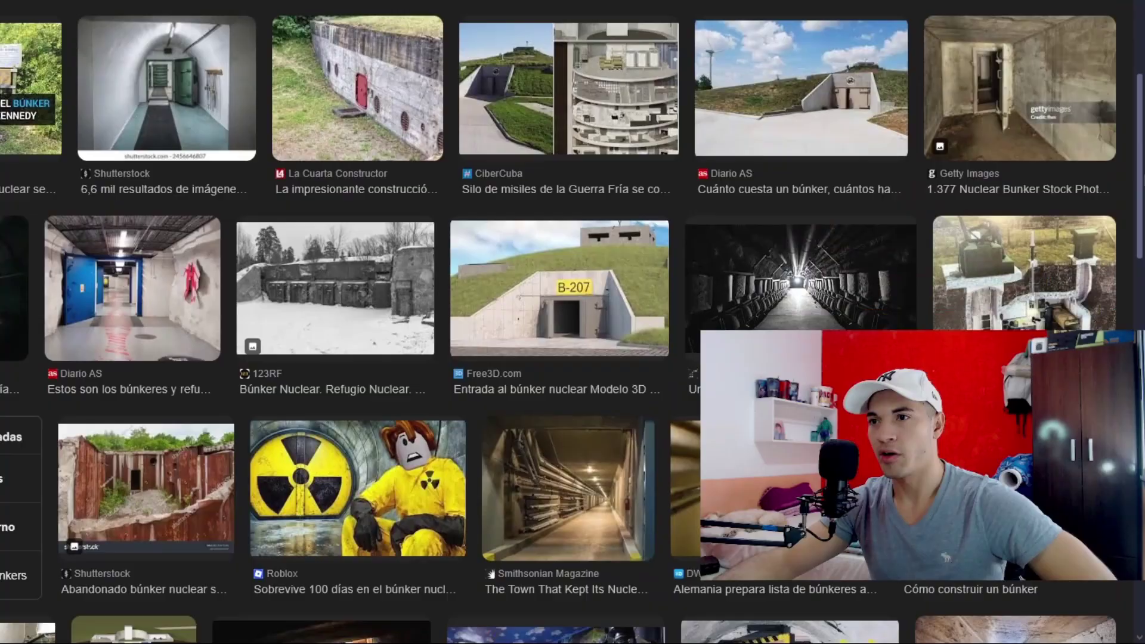
{"action": "scroll", "coordinate": [572, 322], "scroll_direction": "down", "scroll_amount": 3}
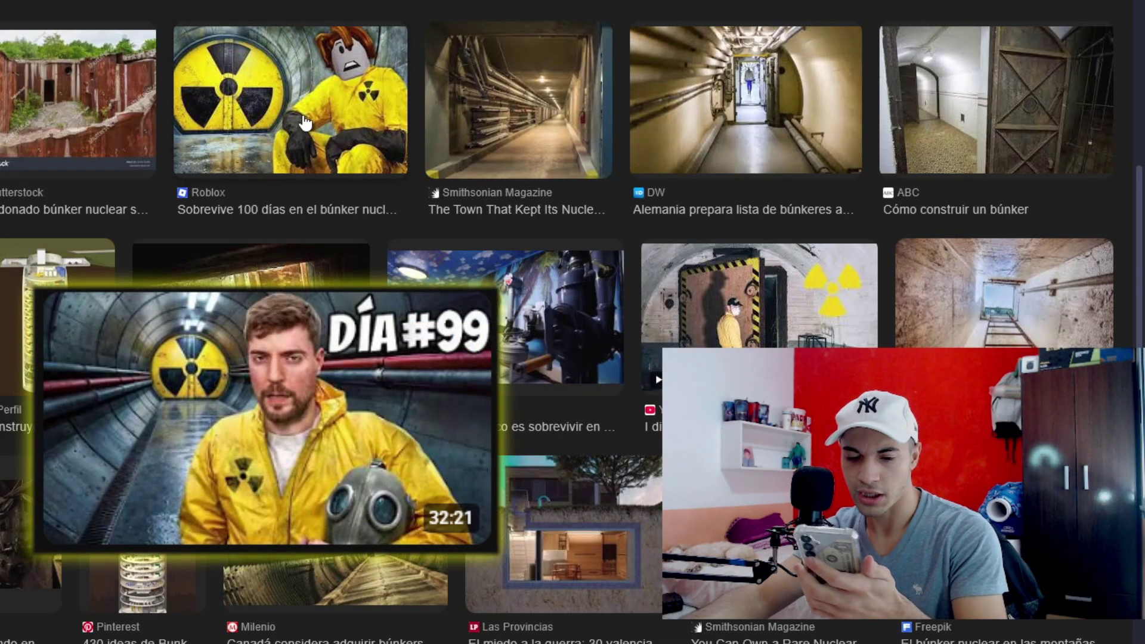
{"action": "left_click", "coordinate": [305, 123]}
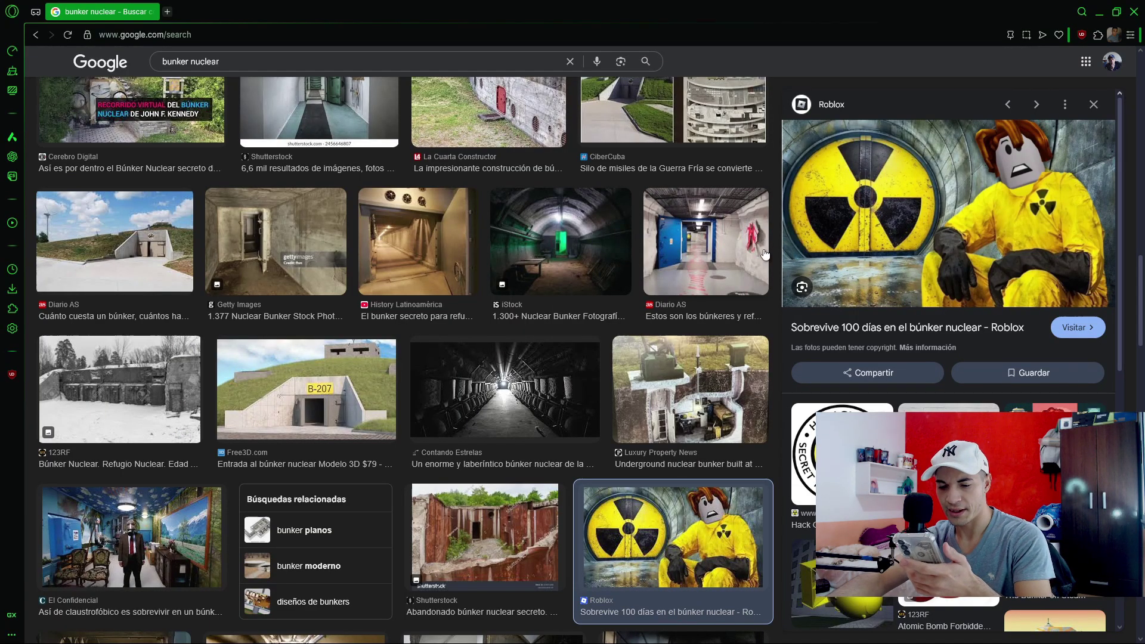
{"action": "key", "text": "Escape"}
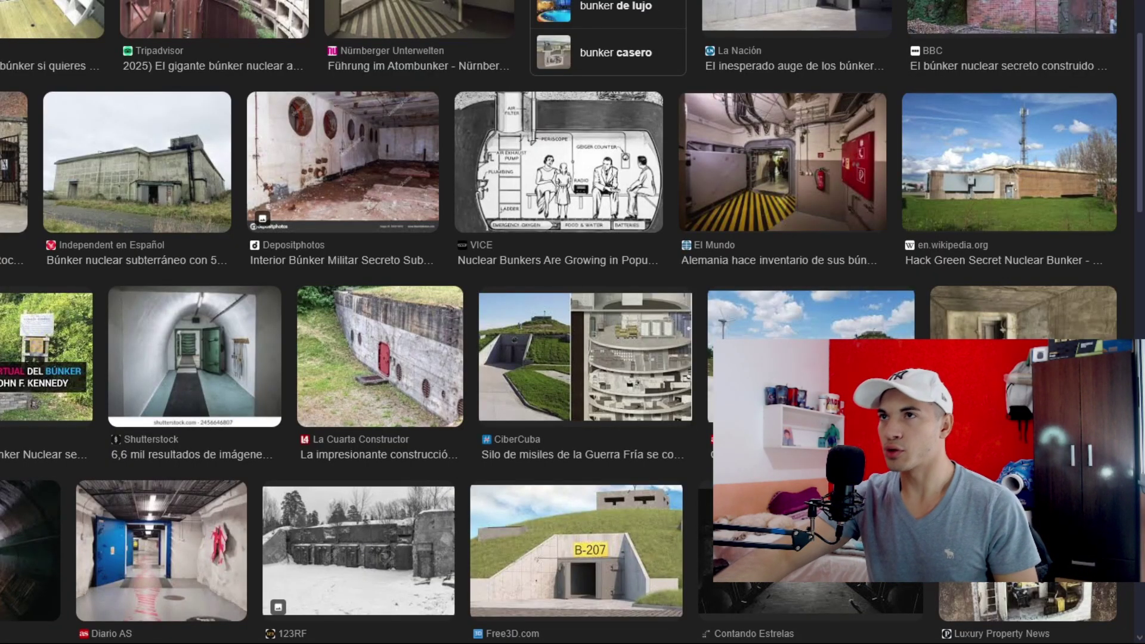
{"action": "left_click", "coordinate": [239, 2]}
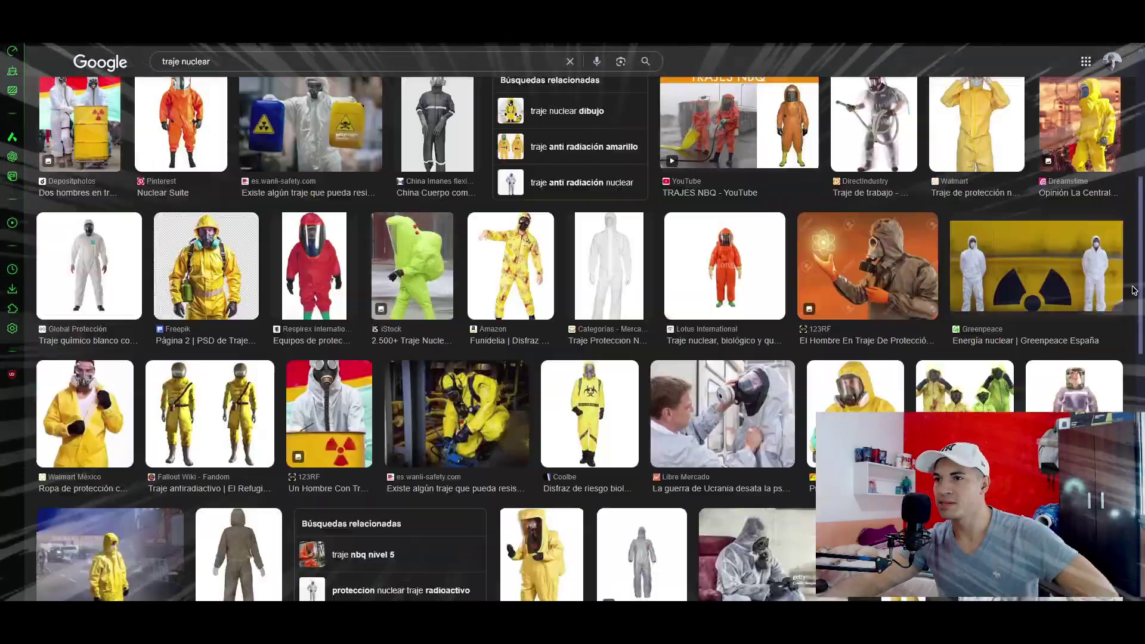
{"action": "scroll", "coordinate": [1134, 290], "scroll_direction": "down", "scroll_amount": 15}
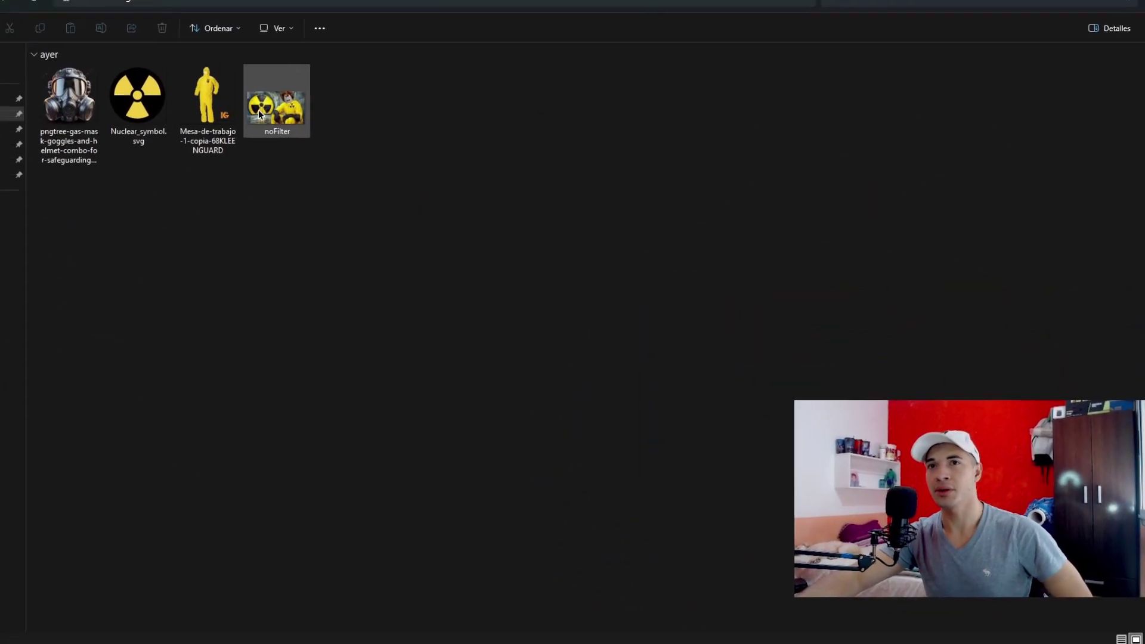
Review the downloaded images in the MrBeast folder, from noFilter through the yellow suit and the nuclear symbol to the gas mask
{"action": "double_click", "coordinate": [316, 141]}
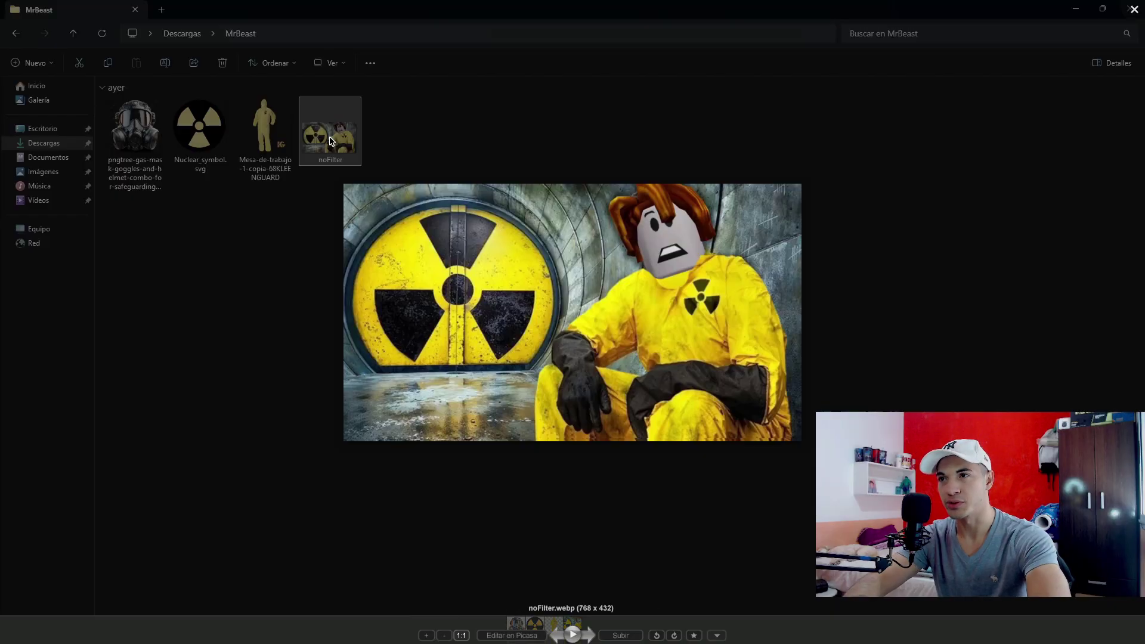
{"action": "left_click", "coordinate": [557, 635]}
{"action": "scroll", "coordinate": [720, 277], "scroll_direction": "up", "scroll_amount": 3}
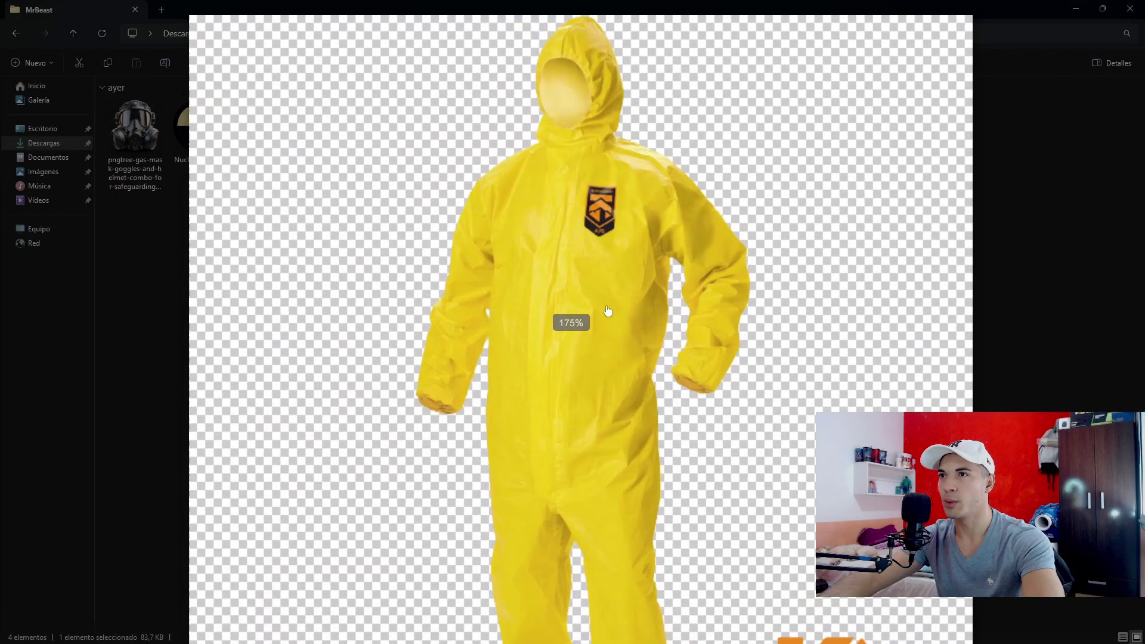
{"action": "scroll", "coordinate": [527, 183], "scroll_direction": "down", "scroll_amount": 3}
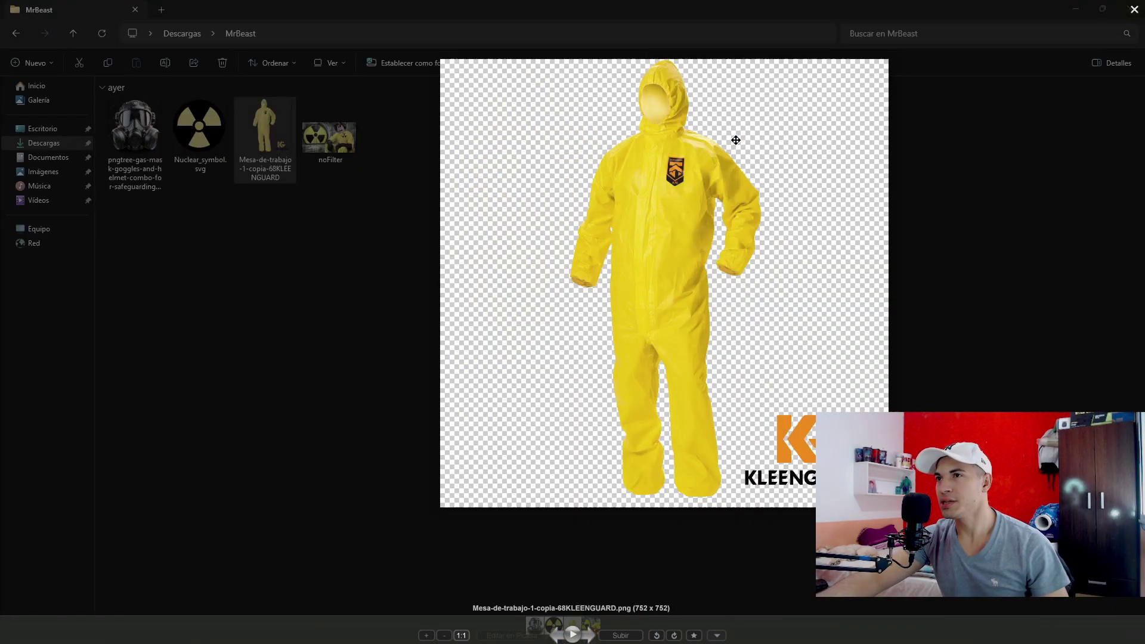
{"action": "key", "text": "Left"}
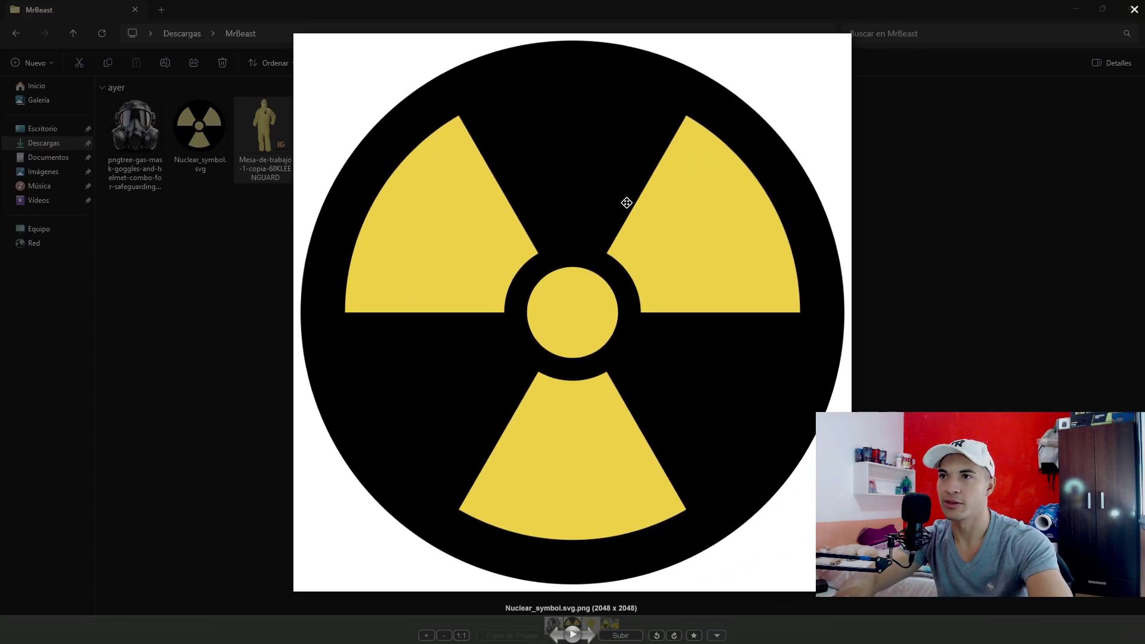
{"action": "key", "text": "Left"}
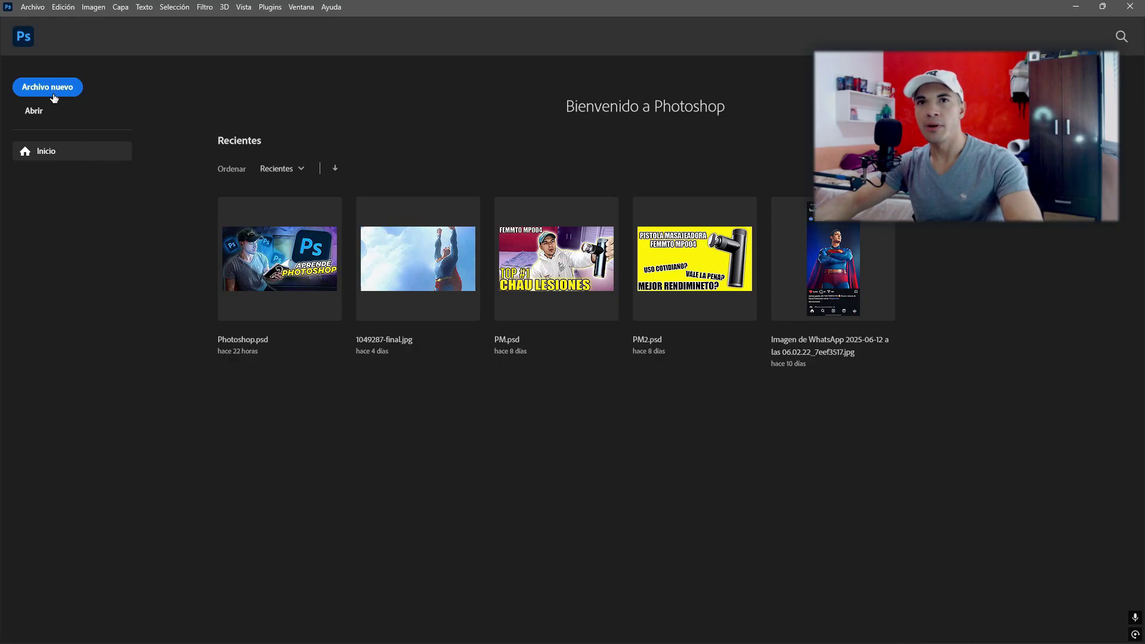
In Photoshop, create a 1920 x 1080 px landscape document at 300 pixels/centimetre, 8-bit RGB, with a transparent background
{"action": "left_click", "coordinate": [54, 98]}
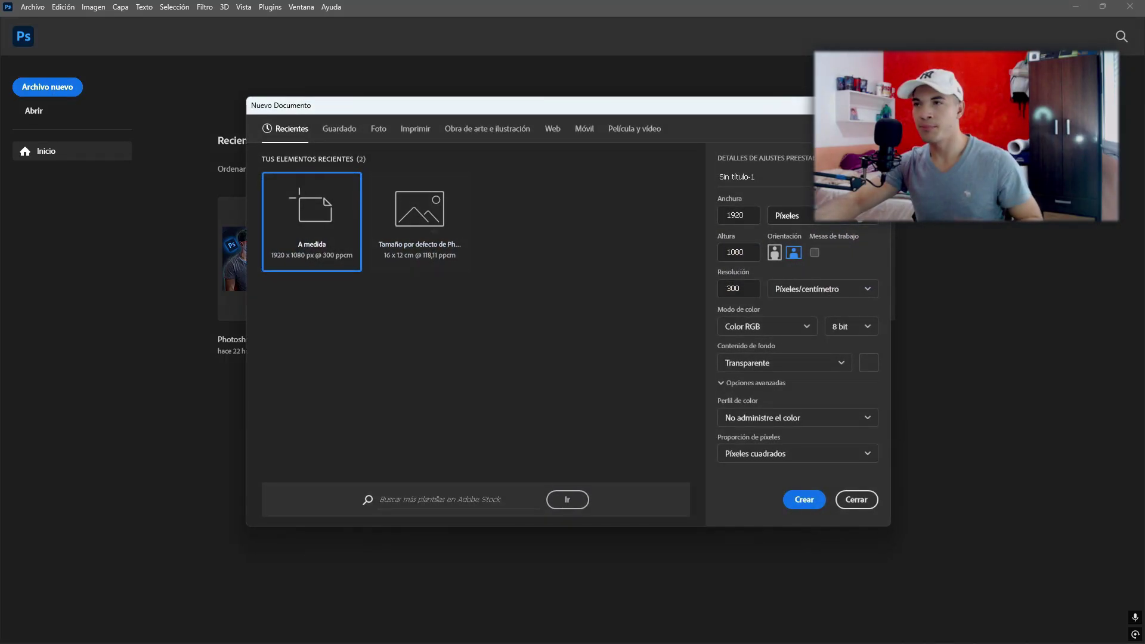
{"action": "left_click", "coordinate": [861, 218]}
{"action": "left_click", "coordinate": [815, 238]}
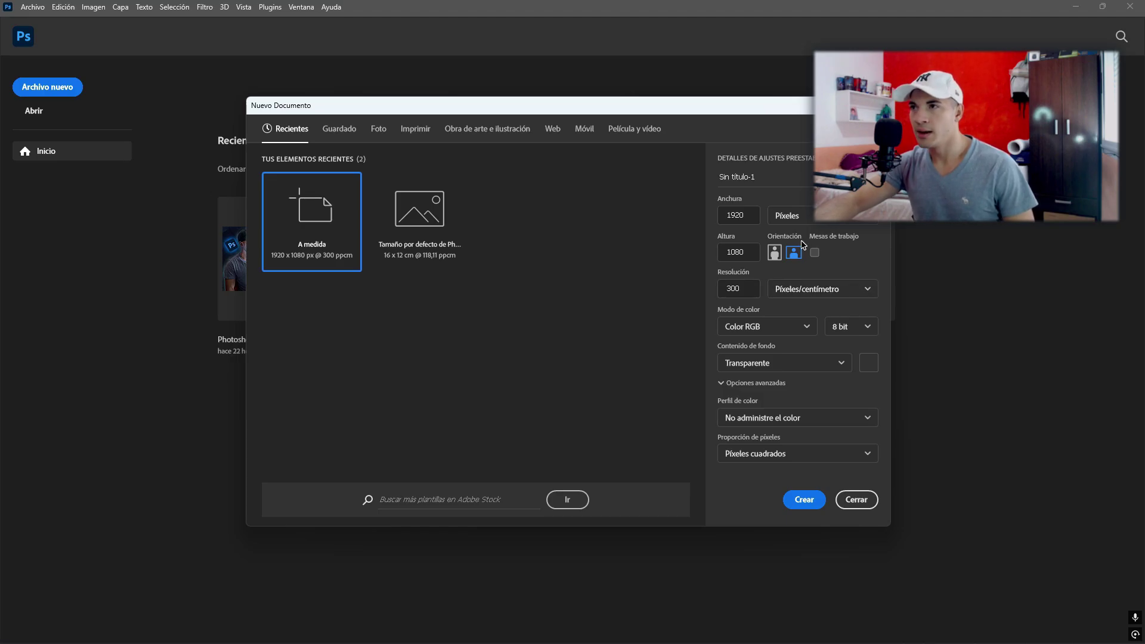
{"action": "left_click", "coordinate": [827, 290]}
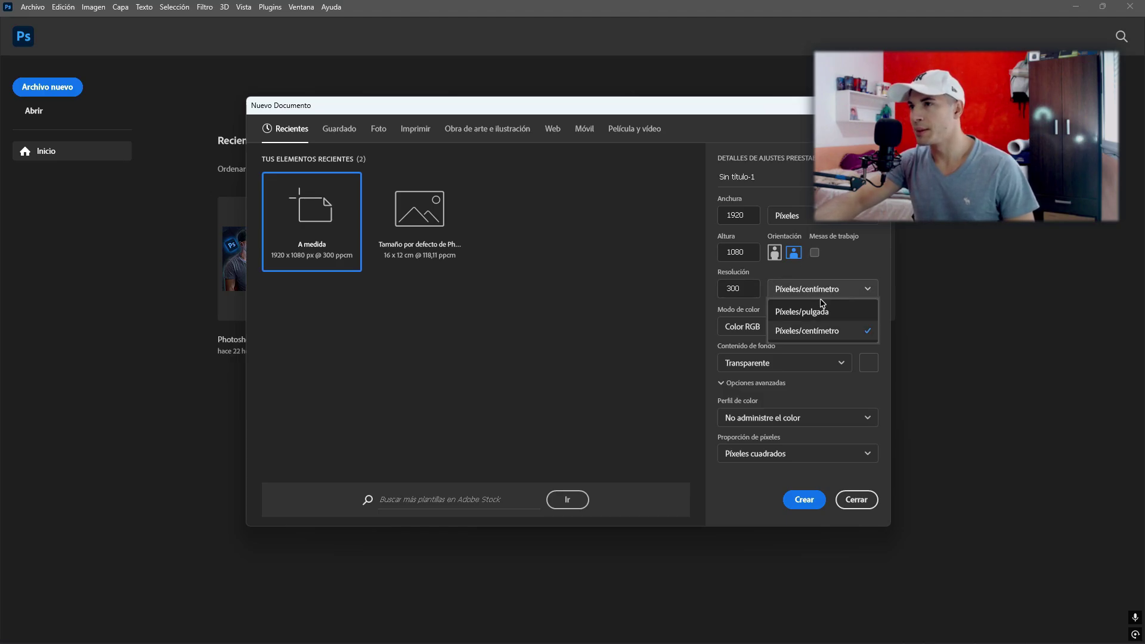
{"action": "left_click", "coordinate": [797, 332]}
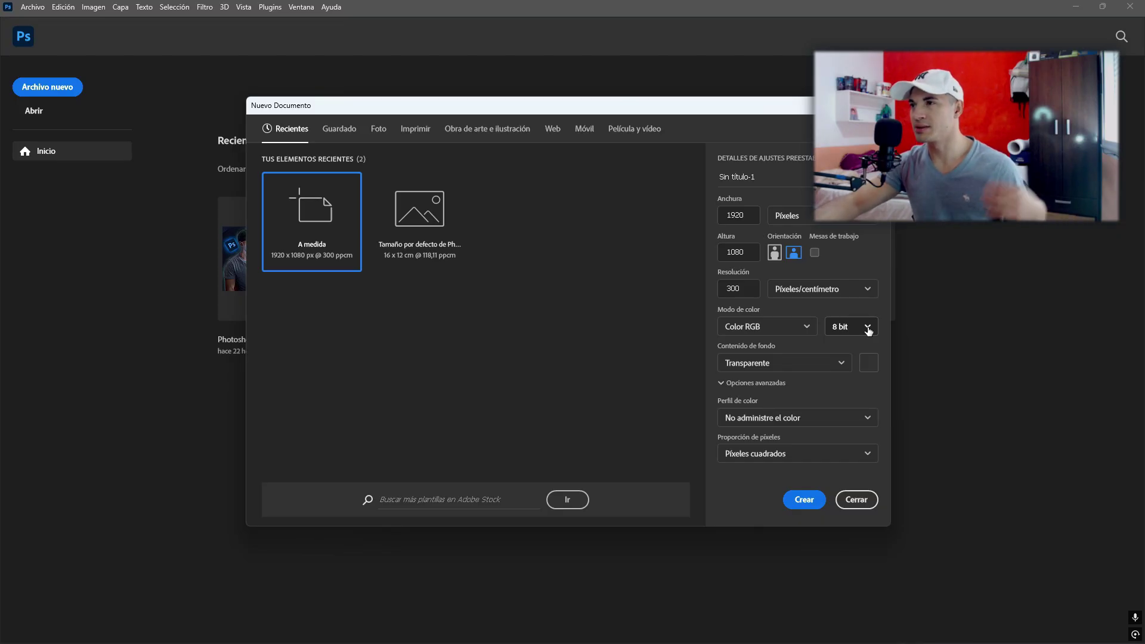
{"action": "left_click", "coordinate": [817, 369]}
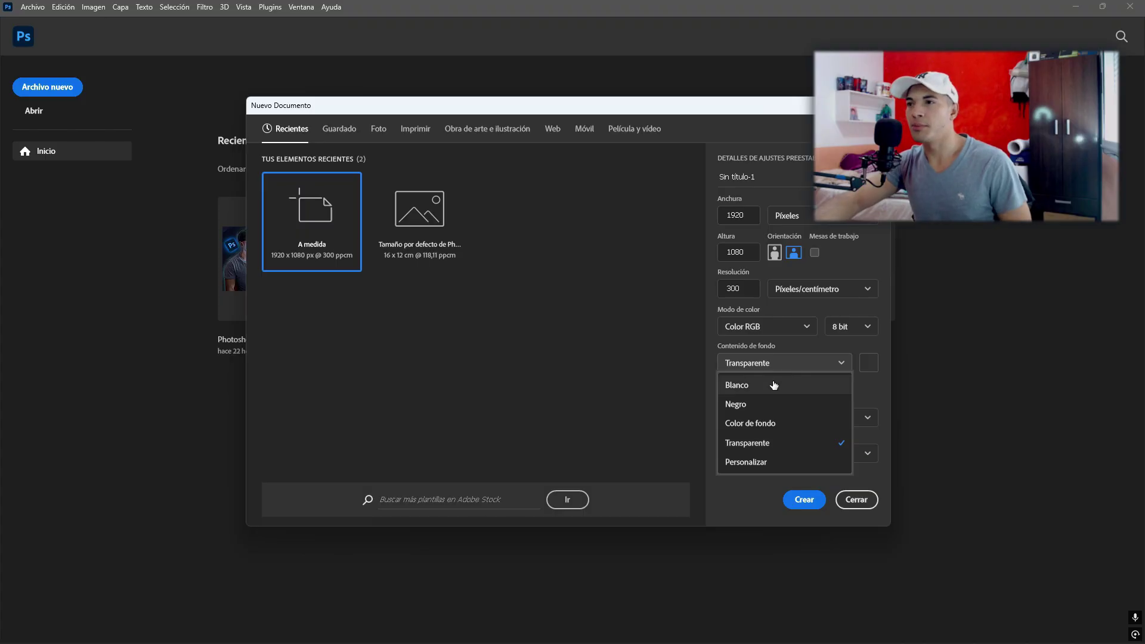
{"action": "left_click", "coordinate": [774, 384]}
{"action": "left_click", "coordinate": [805, 369]}
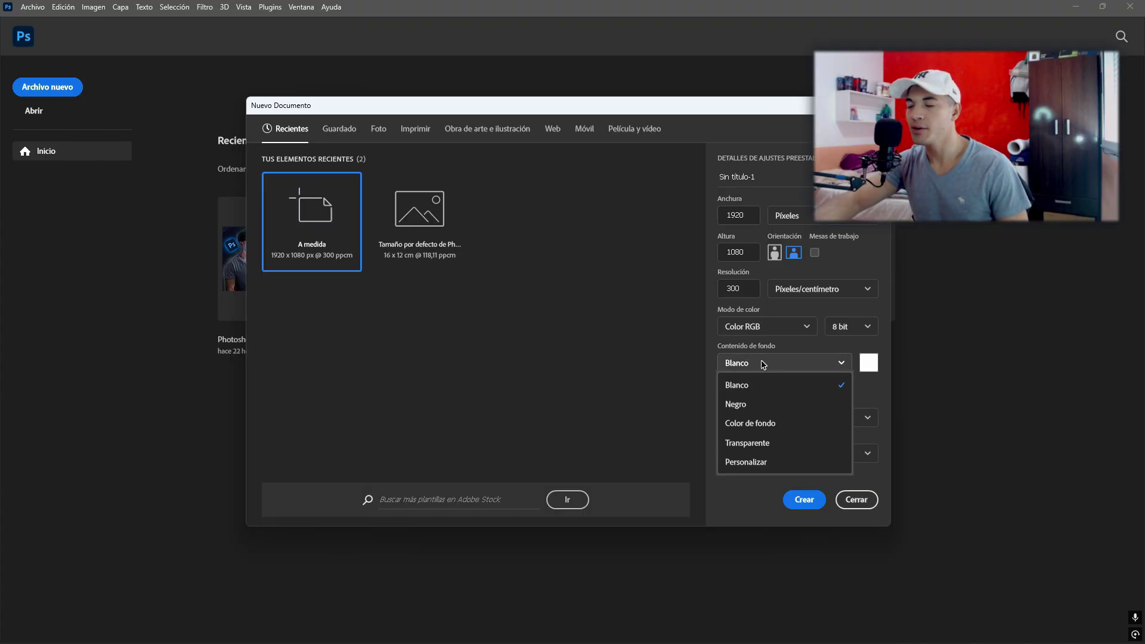
{"action": "left_click", "coordinate": [802, 439]}
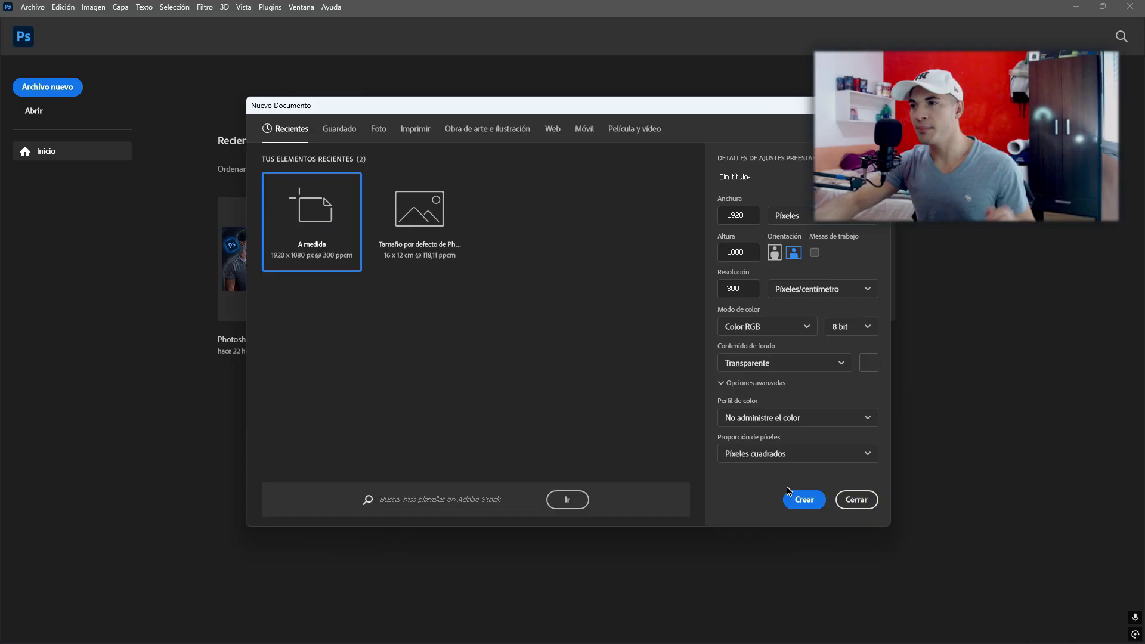
{"action": "left_click", "coordinate": [799, 501]}
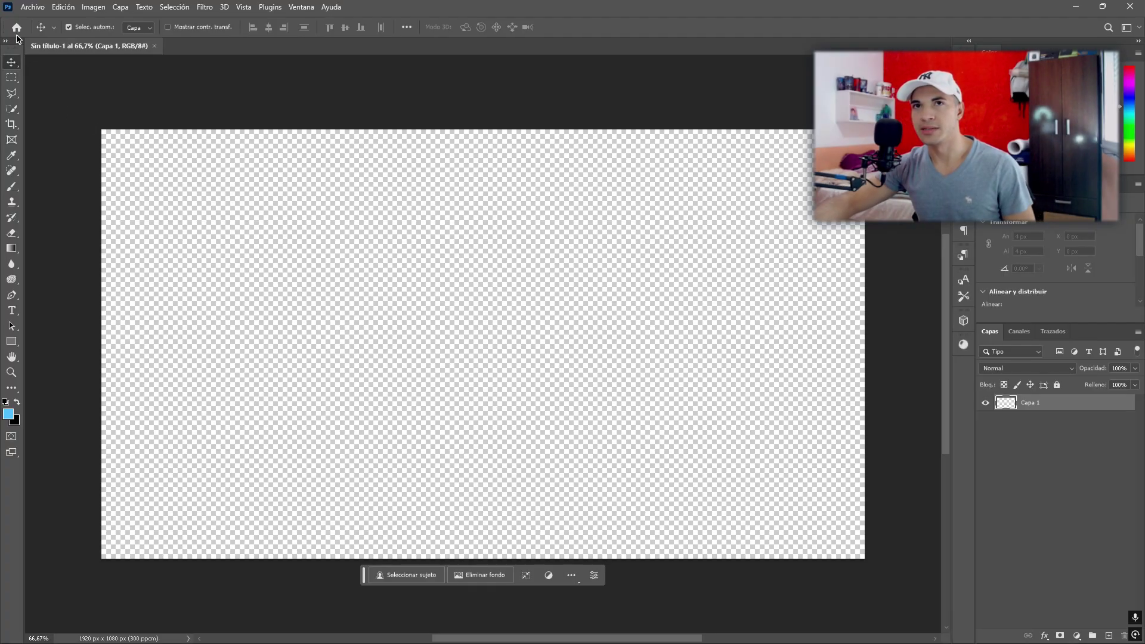
{"action": "left_click", "coordinate": [33, 7]}
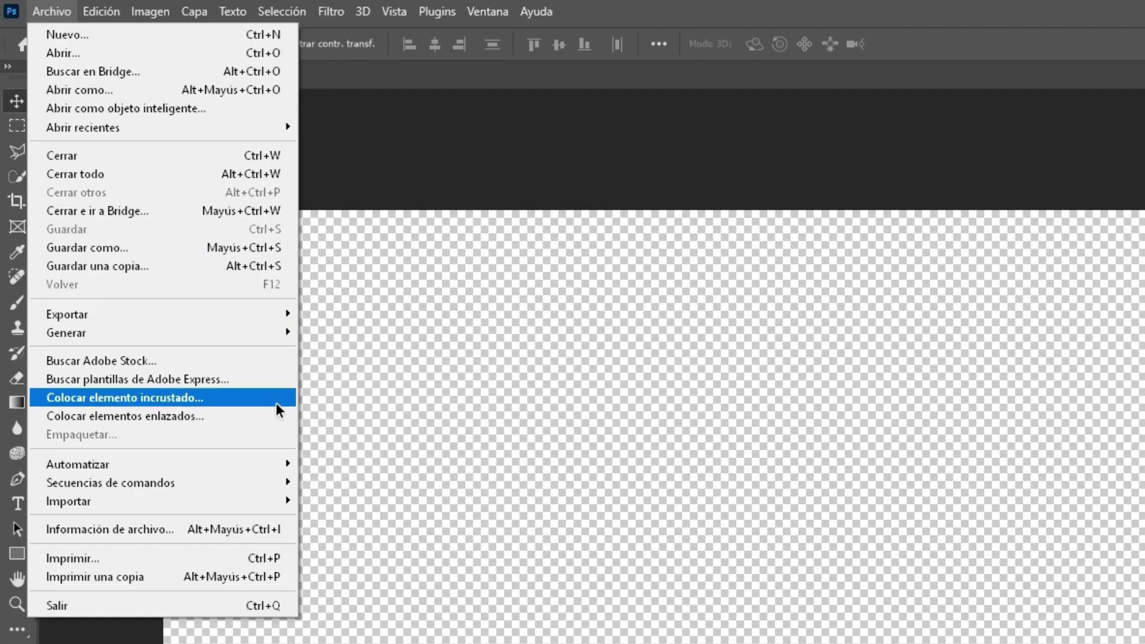
{"action": "left_click", "coordinate": [278, 405]}
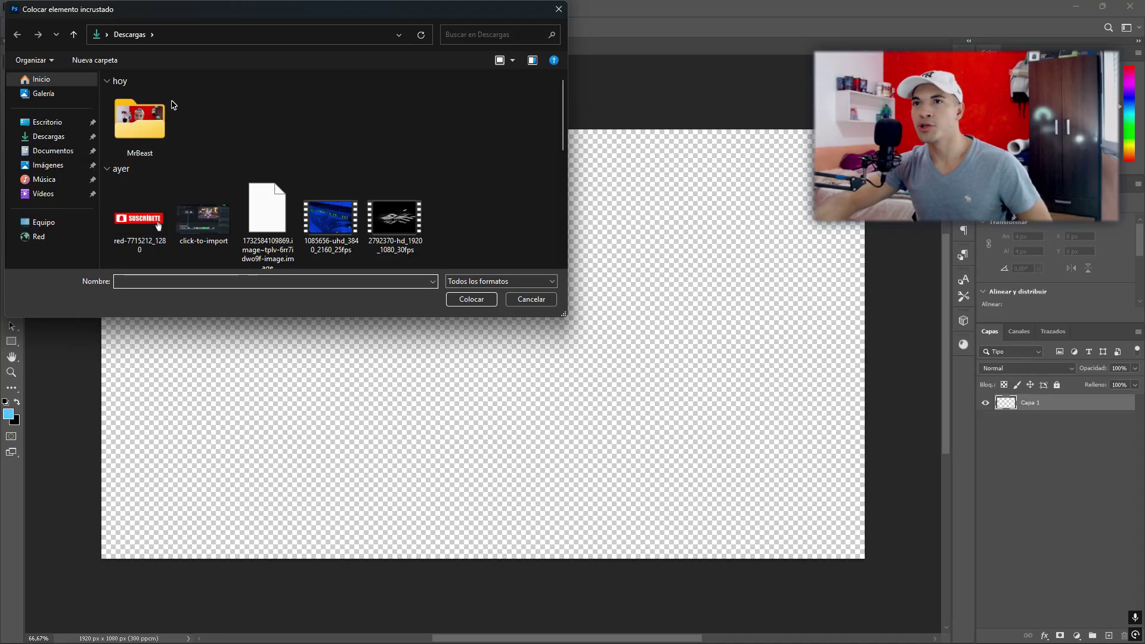
{"action": "double_click", "coordinate": [156, 138]}
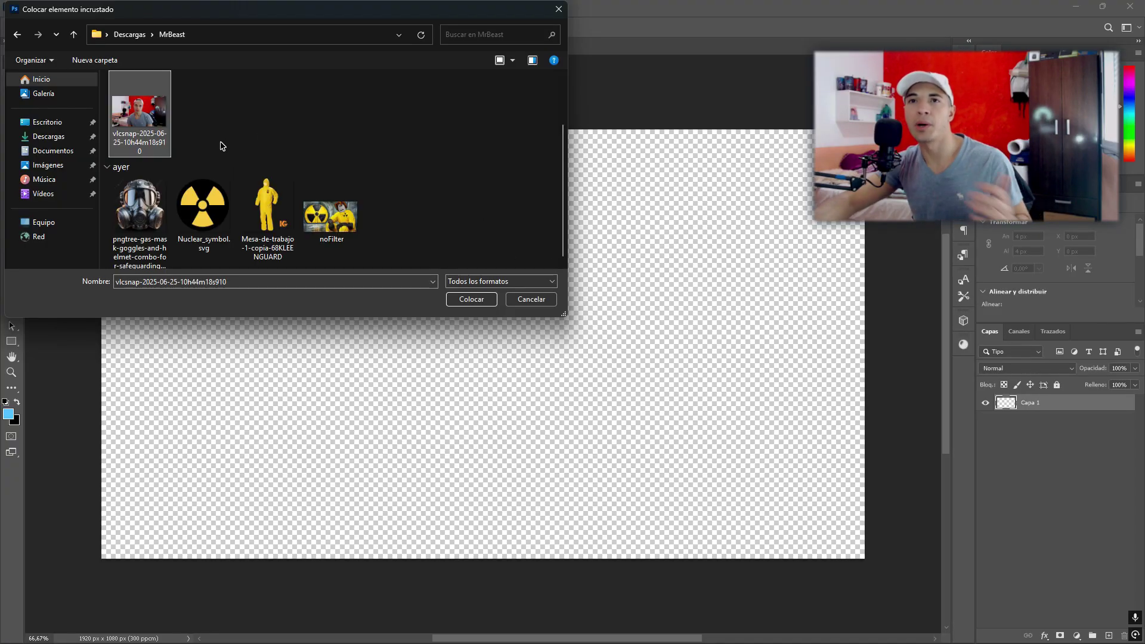
{"action": "double_click", "coordinate": [170, 140]}
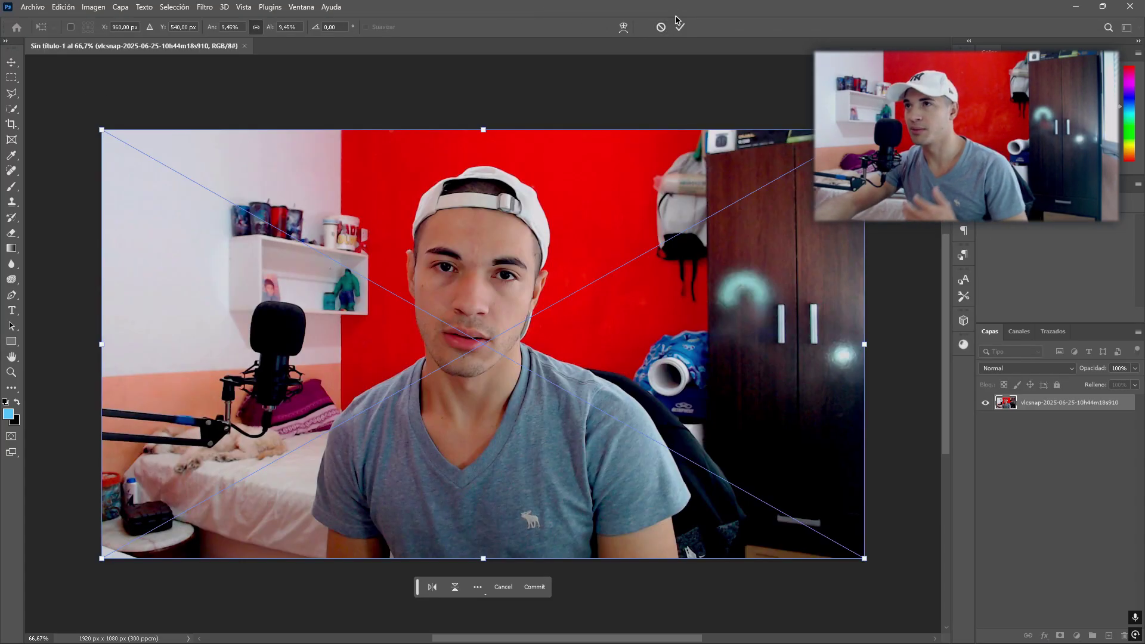
{"action": "left_click", "coordinate": [679, 26]}
Embed the remaining MrBeast folder images and move the Nuclear_symbol.svg layer directly below the portrait layer
{"action": "left_click", "coordinate": [42, 6]}
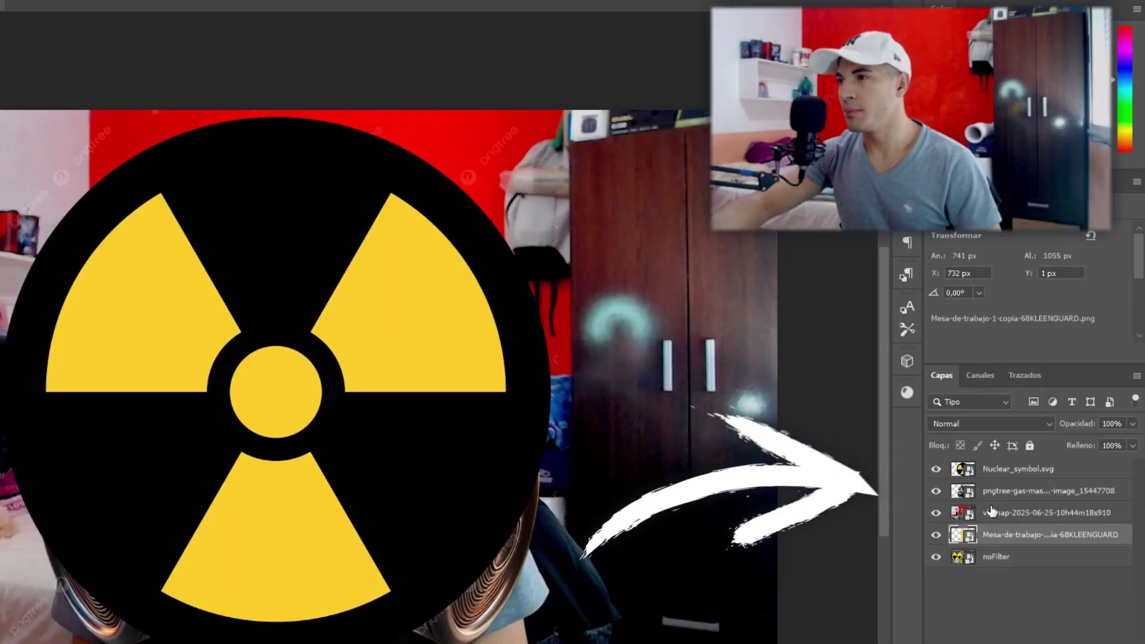
{"action": "left_click_drag", "start_coordinate": [1069, 421], "coordinate": [1069, 430]}
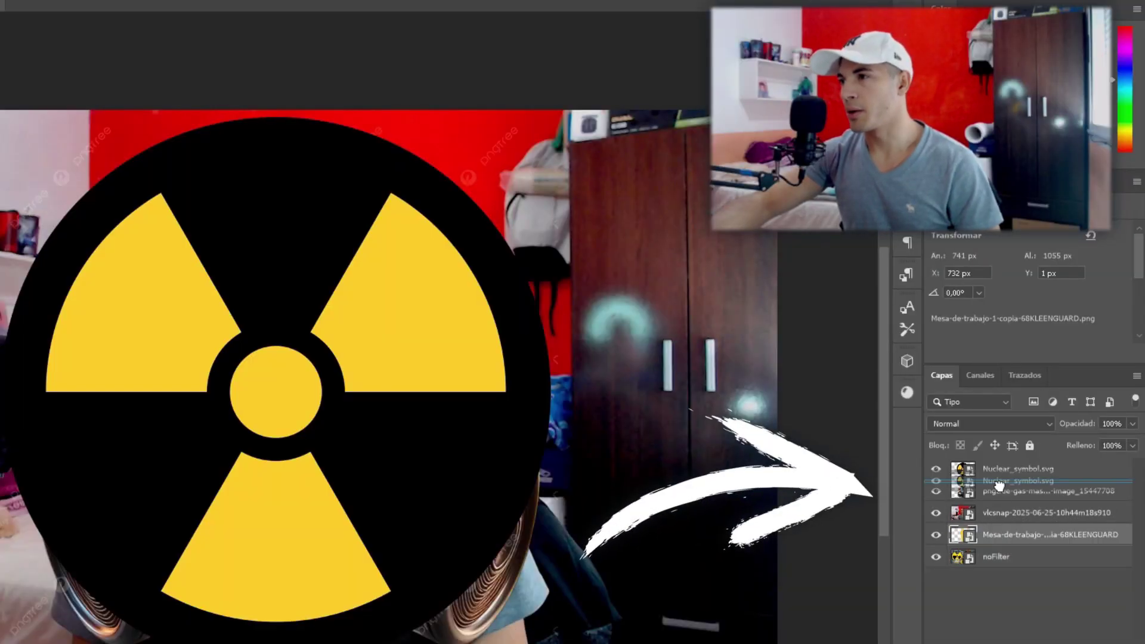
{"action": "left_click_drag", "start_coordinate": [999, 487], "coordinate": [999, 522]}
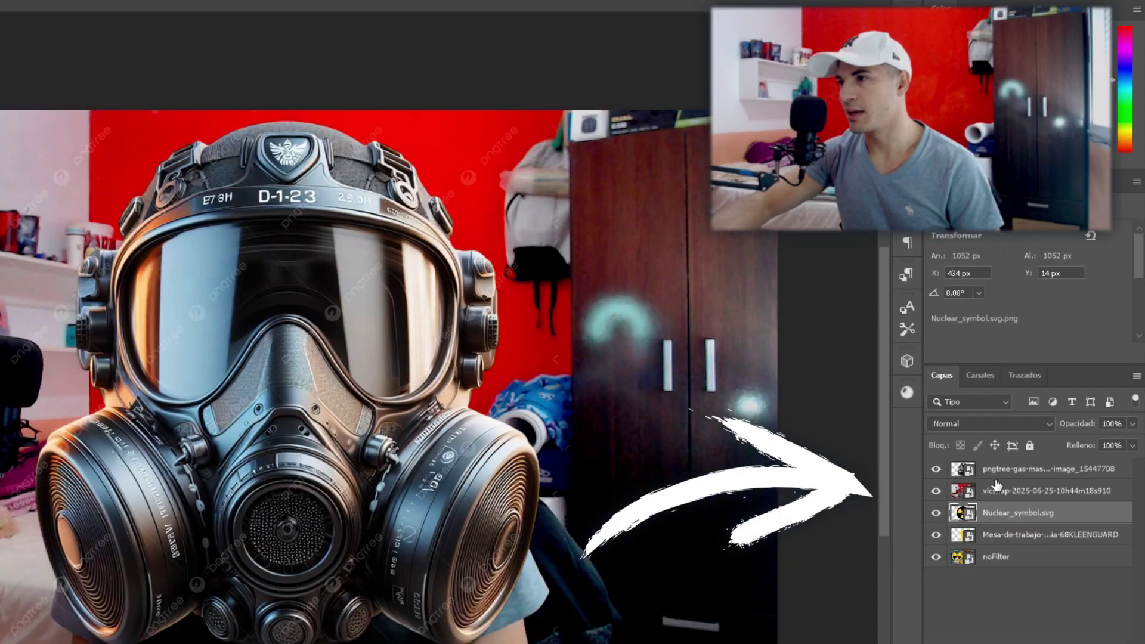
Move the gas mask around the canvas and leave only the portrait layer visible, at the top of the layer stack
{"action": "left_click", "coordinate": [990, 474]}
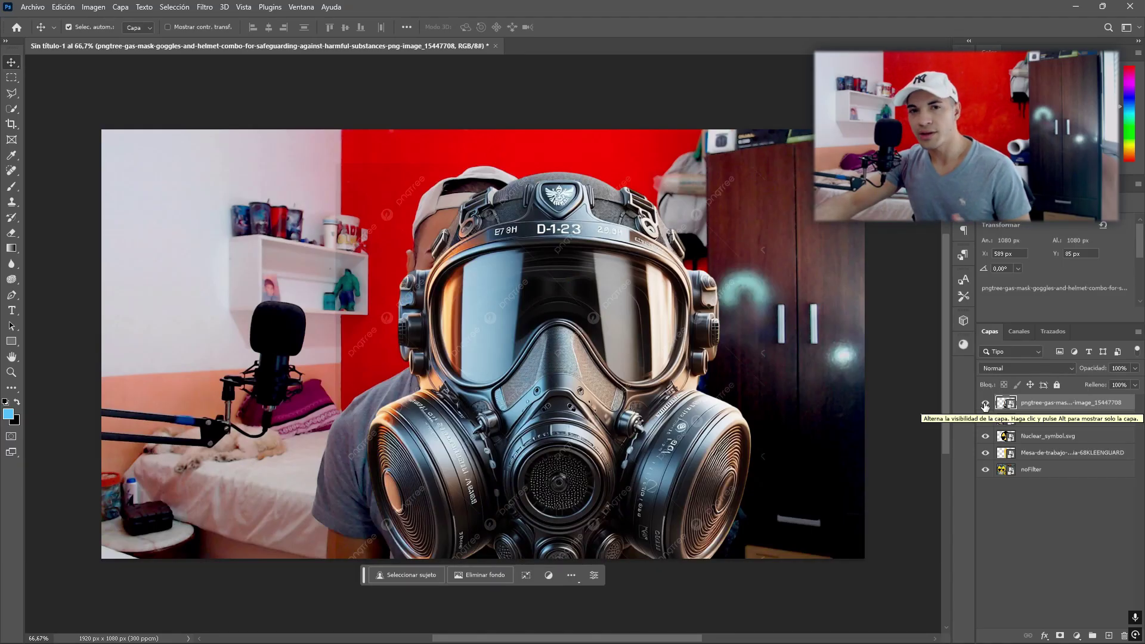
{"action": "left_click_drag", "start_coordinate": [635, 352], "coordinate": [701, 287]}
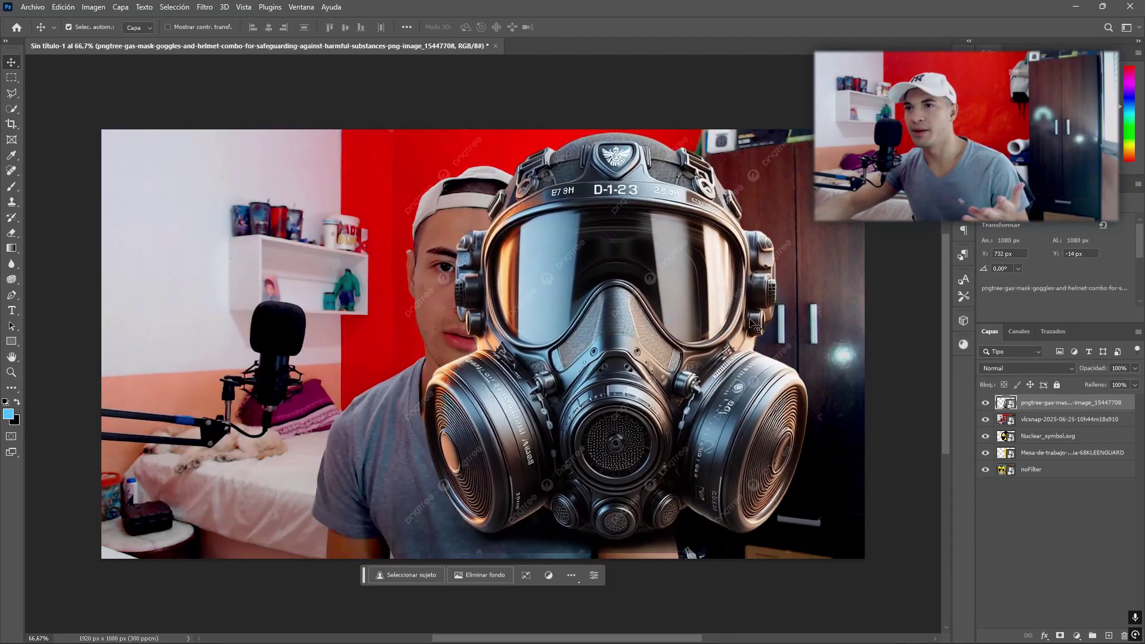
{"action": "left_click_drag", "start_coordinate": [512, 334], "coordinate": [508, 582]}
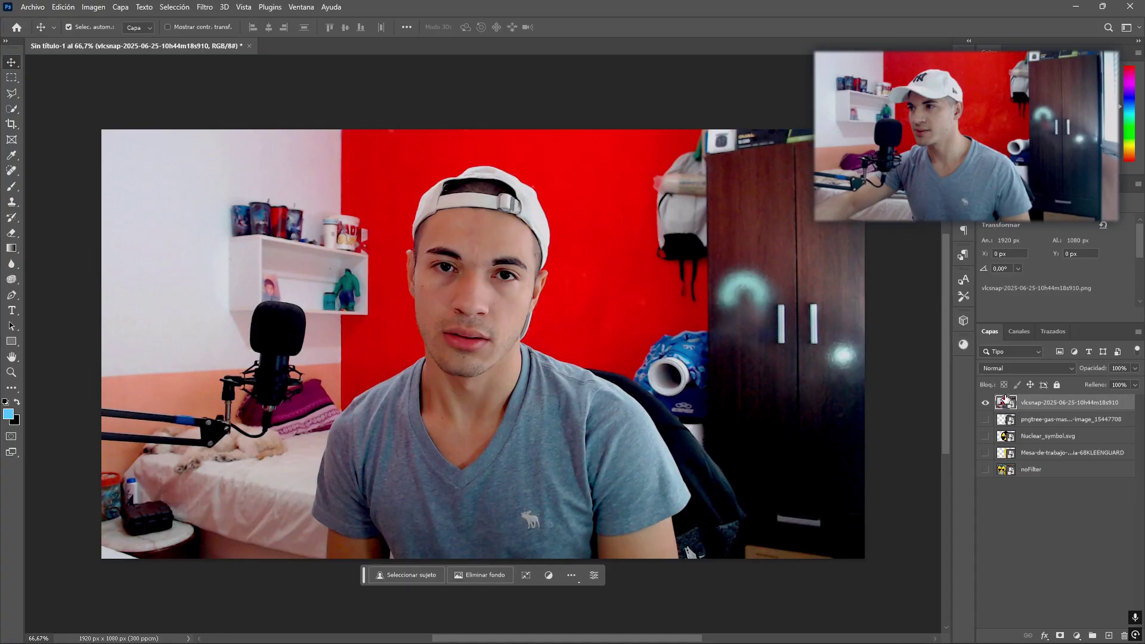
Rasterize the portrait layer and rename it "rostro"
{"action": "right_click", "coordinate": [1042, 401]}
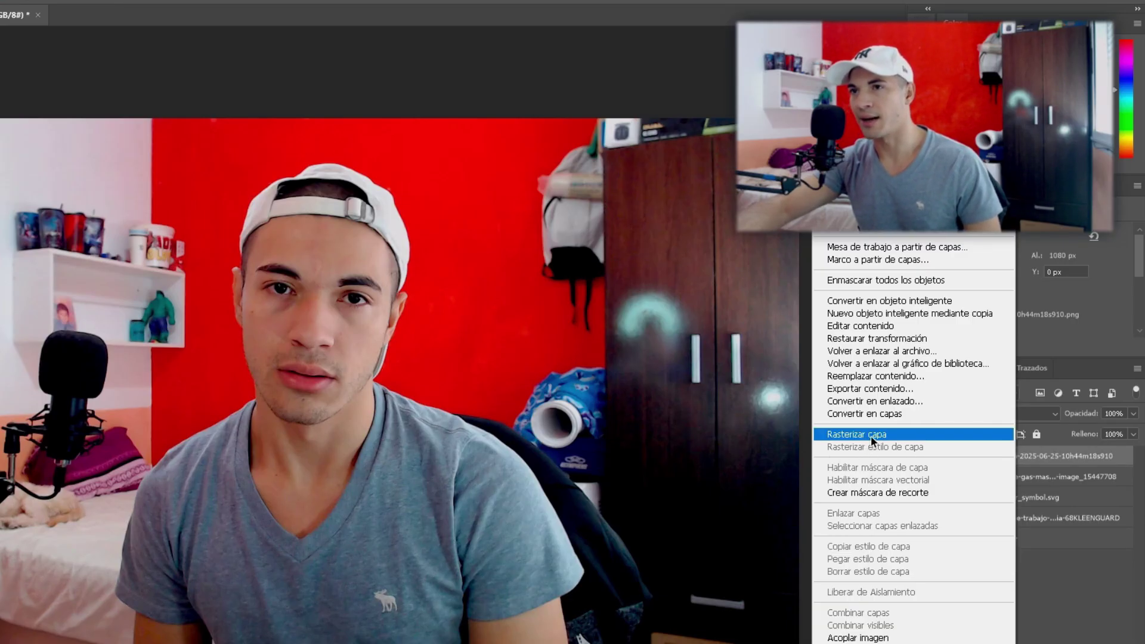
{"action": "left_click", "coordinate": [872, 435]}
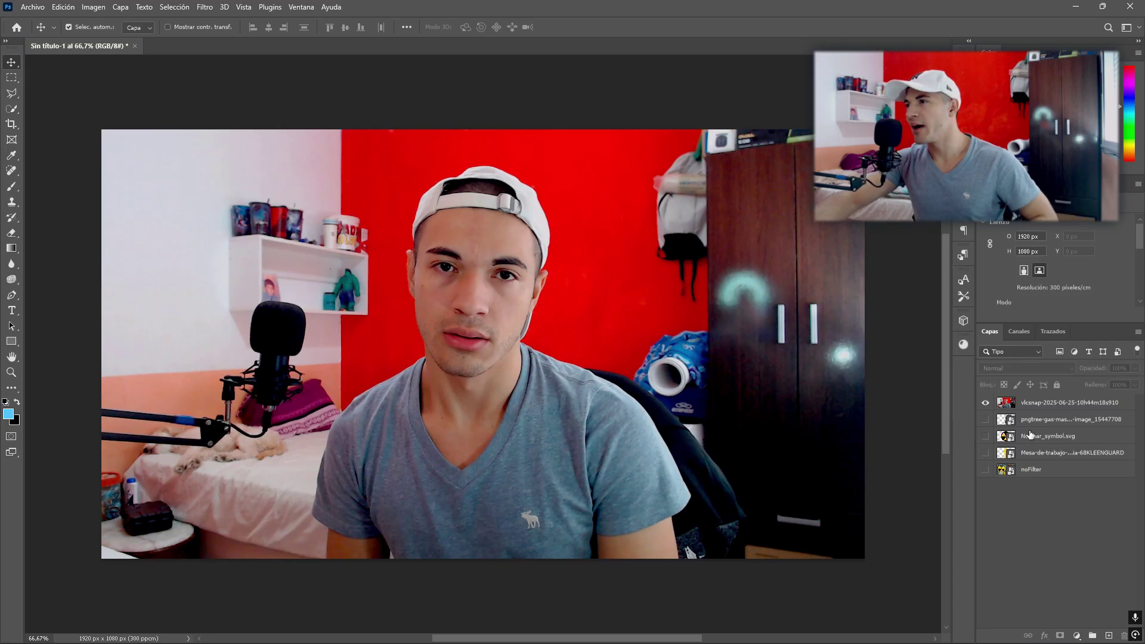
{"action": "double_click", "coordinate": [1048, 404]}
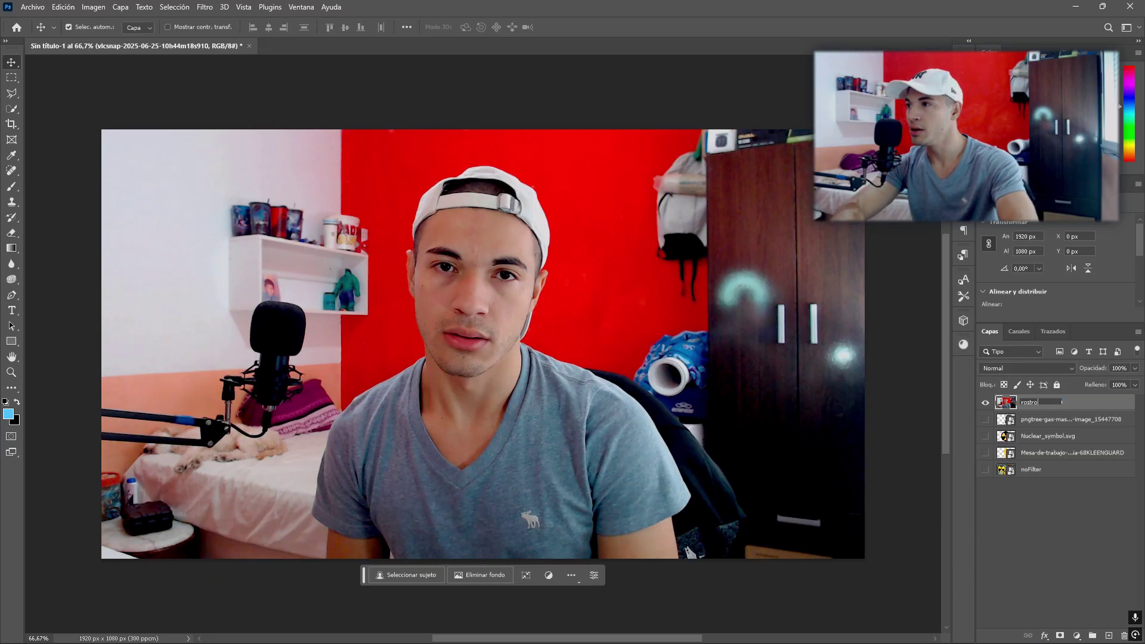
{"action": "key", "text": "Return"}
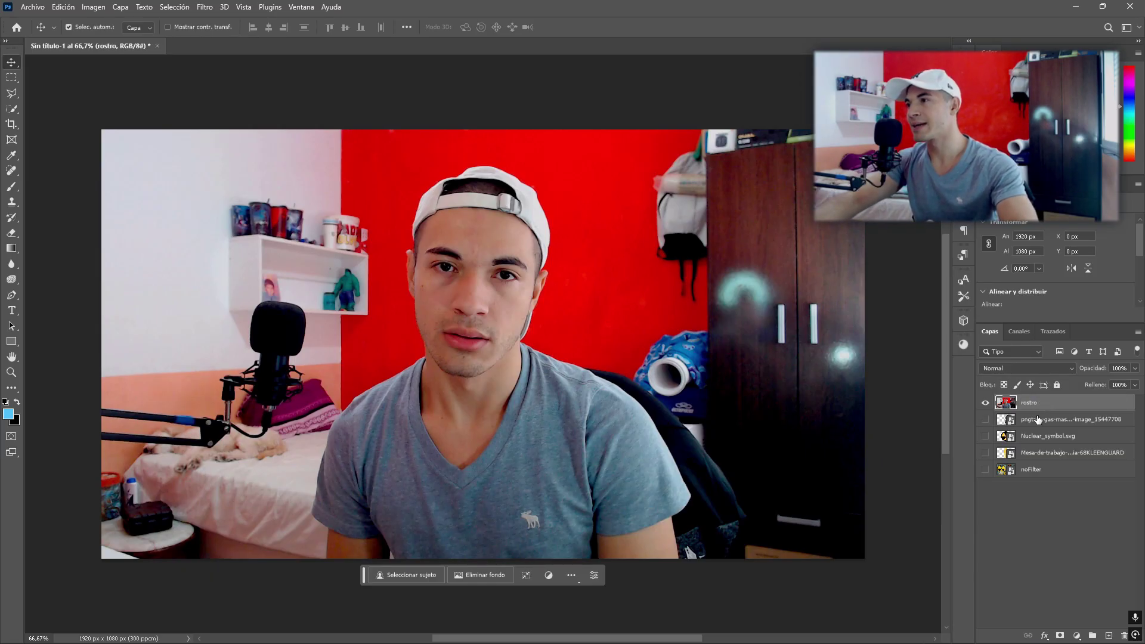
Rename the gas mask layer "casco", the Nuclear_symbol layer "logo", the suit layer "traje" and the noFilter layer "fondo"
{"action": "double_click", "coordinate": [1038, 420]}
{"action": "type", "text": "cas"}
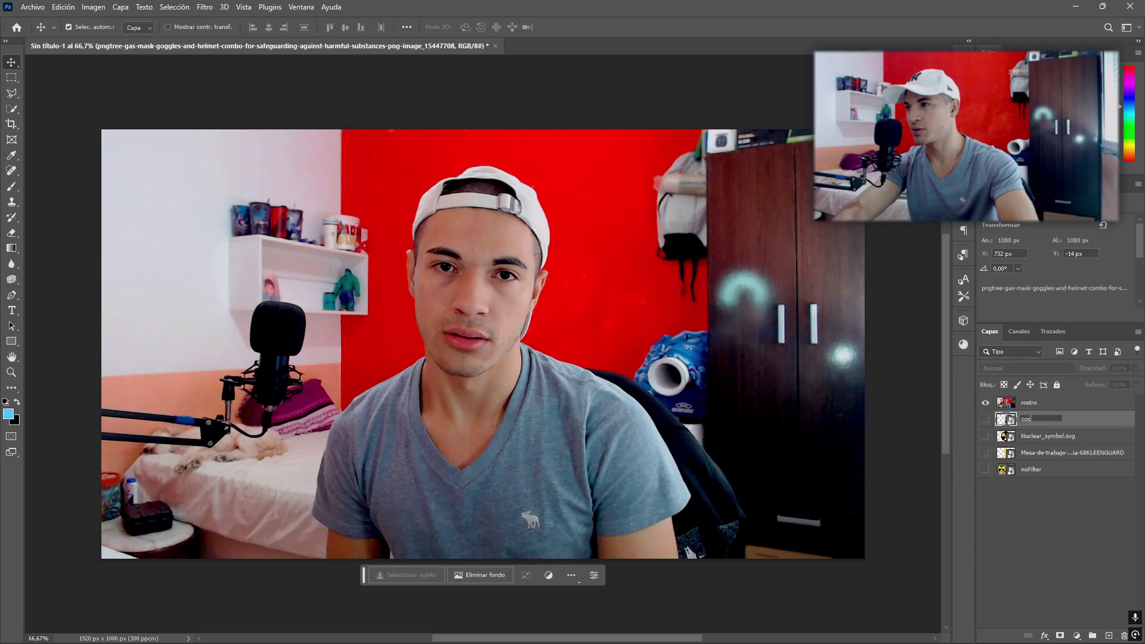
{"action": "type", "text": "co"}
{"action": "key", "text": "Tab"}
{"action": "type", "text": "logo"}
{"action": "key", "text": "Tab"}
{"action": "type", "text": "traje"}
{"action": "left_click", "coordinate": [1035, 478]}
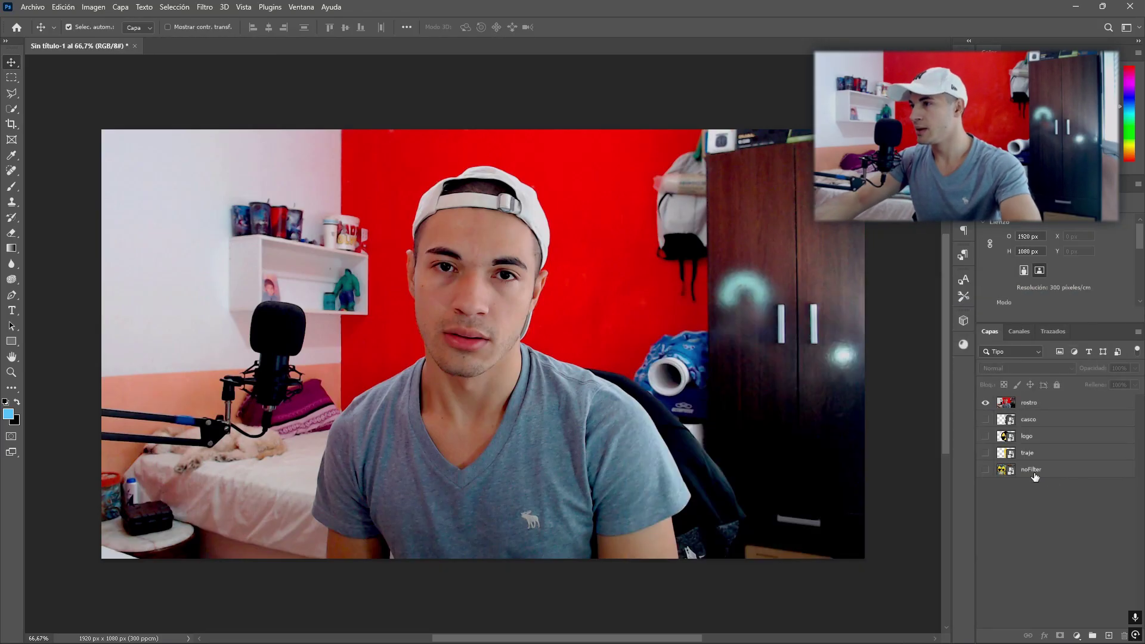
{"action": "double_click", "coordinate": [1032, 472]}
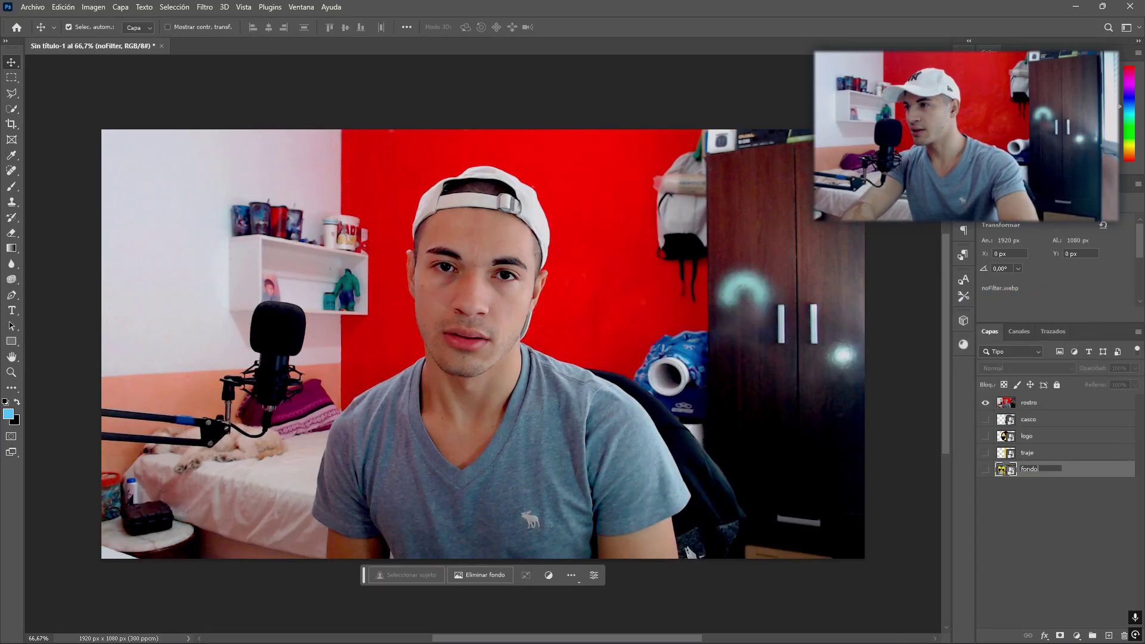
{"action": "left_click", "coordinate": [1053, 501]}
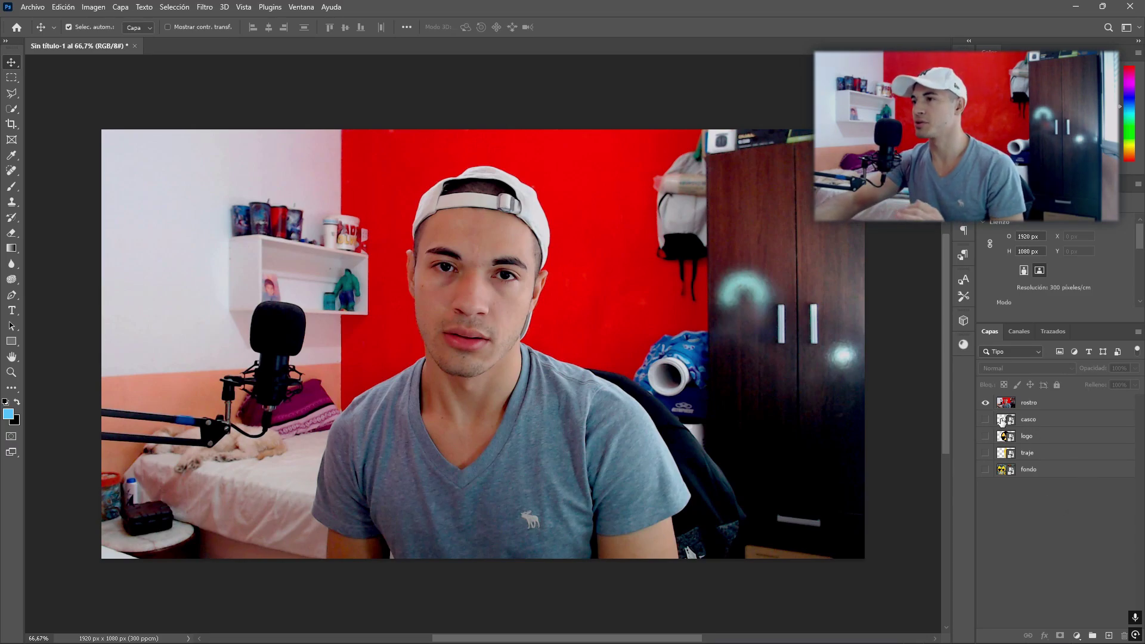
Try placing the casco layer above rostro and toggling its visibility, and undo the reordering
{"action": "left_click_drag", "start_coordinate": [1003, 421], "coordinate": [1017, 412]}
{"action": "left_click", "coordinate": [985, 405]}
{"action": "left_click", "coordinate": [985, 405]}
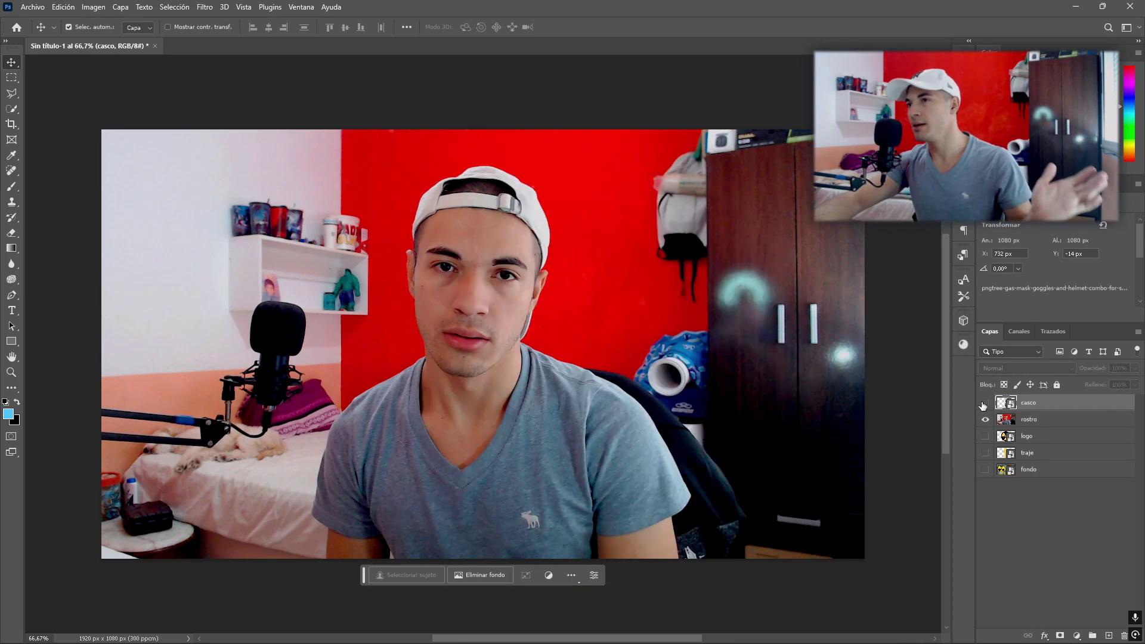
{"action": "left_click", "coordinate": [984, 405]}
{"action": "left_click", "coordinate": [985, 405]}
{"action": "key", "text": "ctrl+z"}
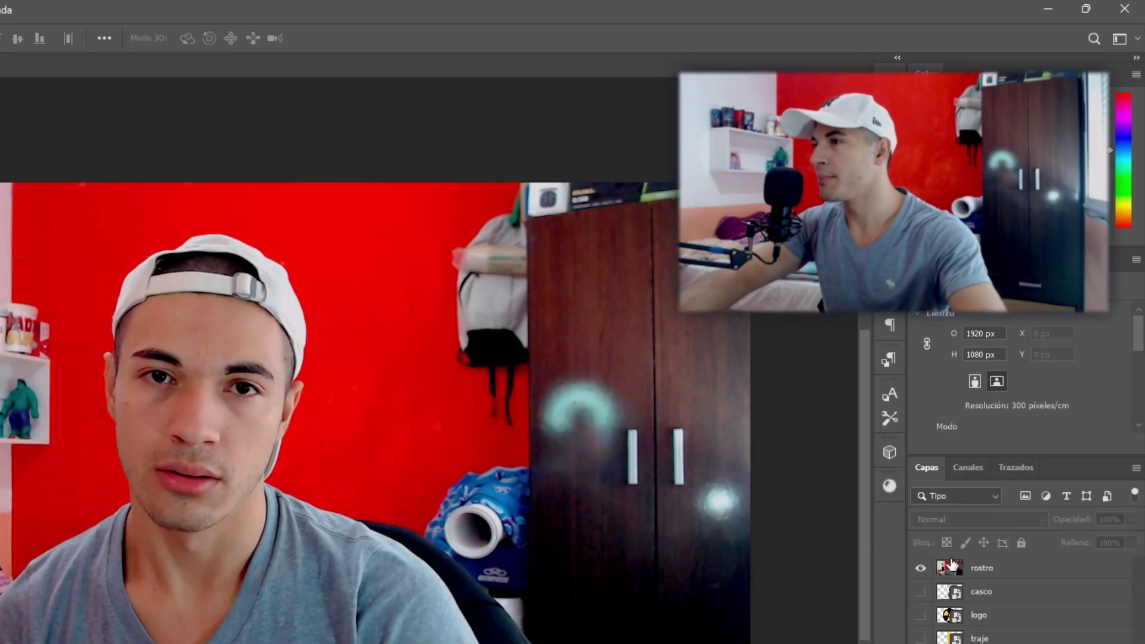
Select the man's head, cap and neck on the rostro layer with the Quick Selection tool
{"action": "left_click", "coordinate": [1002, 568]}
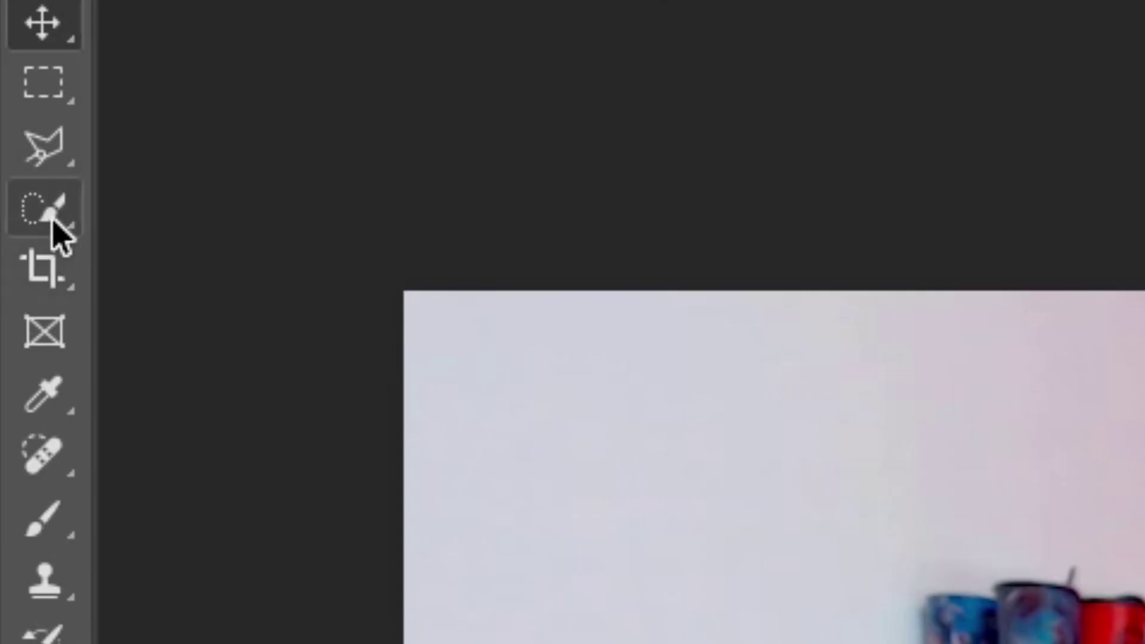
{"action": "left_click", "coordinate": [12, 112]}
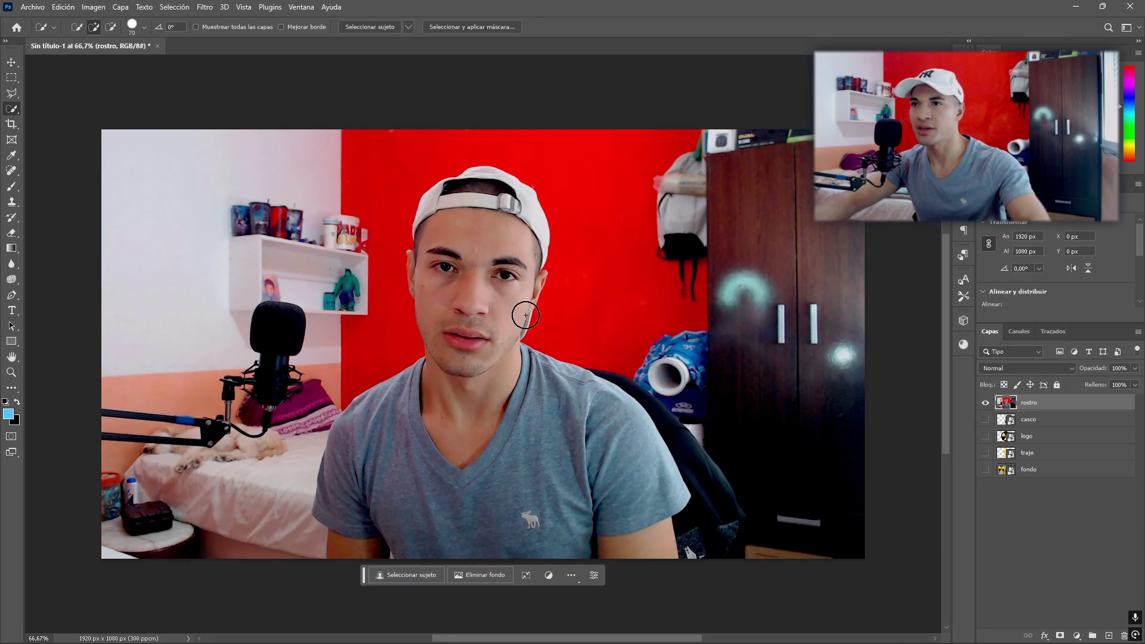
{"action": "left_click_drag", "start_coordinate": [526, 314], "coordinate": [461, 341]}
{"action": "left_click_drag", "start_coordinate": [479, 294], "coordinate": [451, 383]}
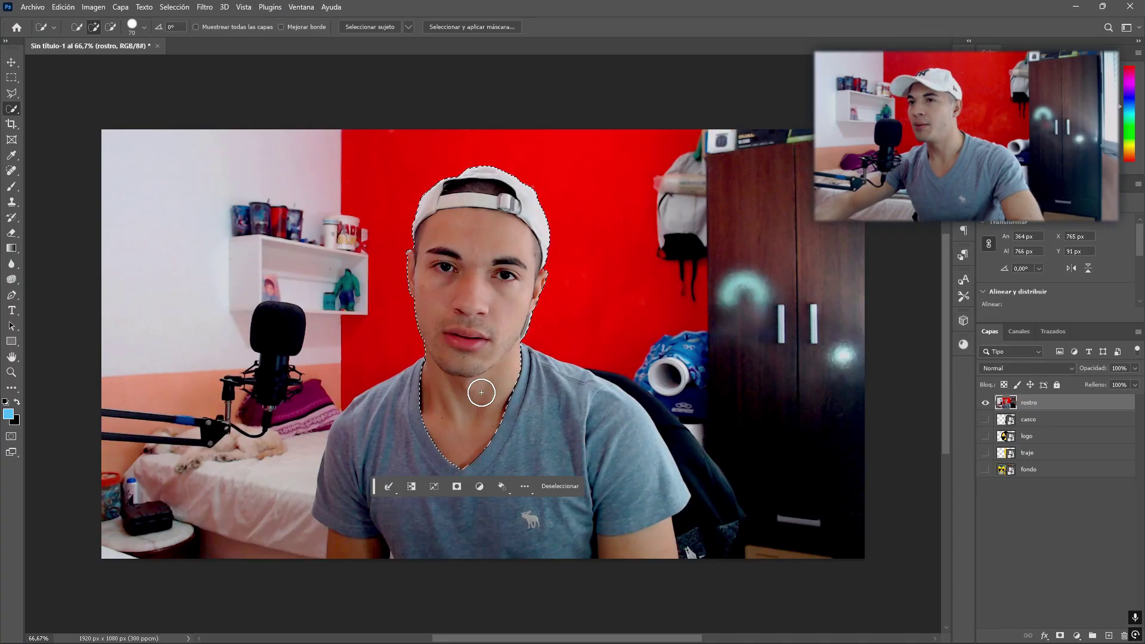
Subtract the neck from the selection so that it ends at the jawline
{"action": "key", "text": "alt"}
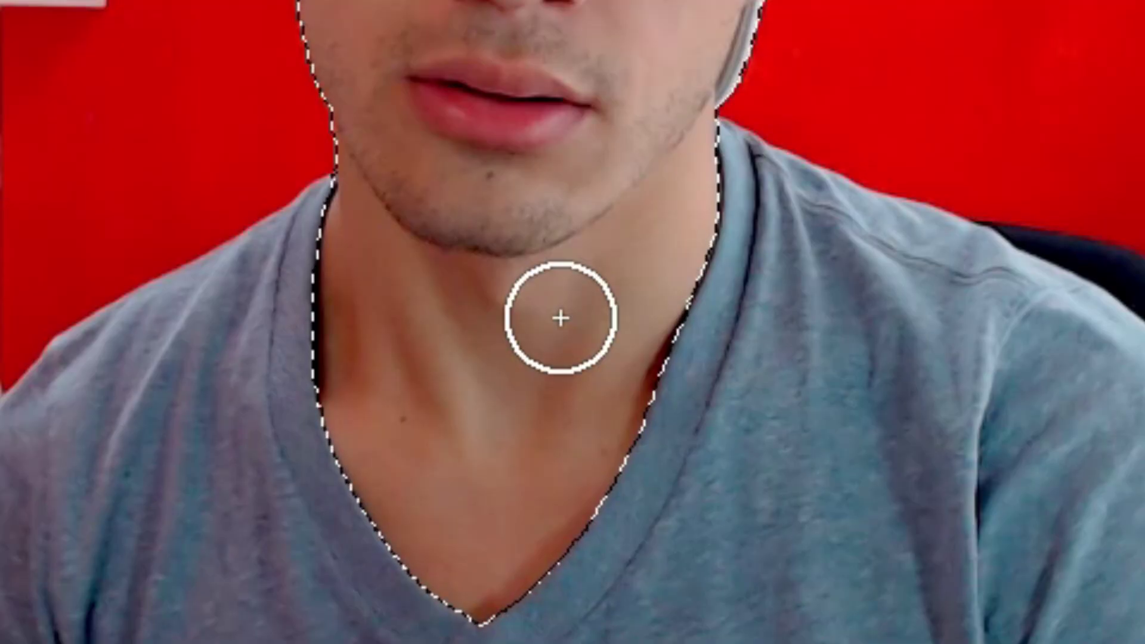
{"action": "key", "text": "alt"}
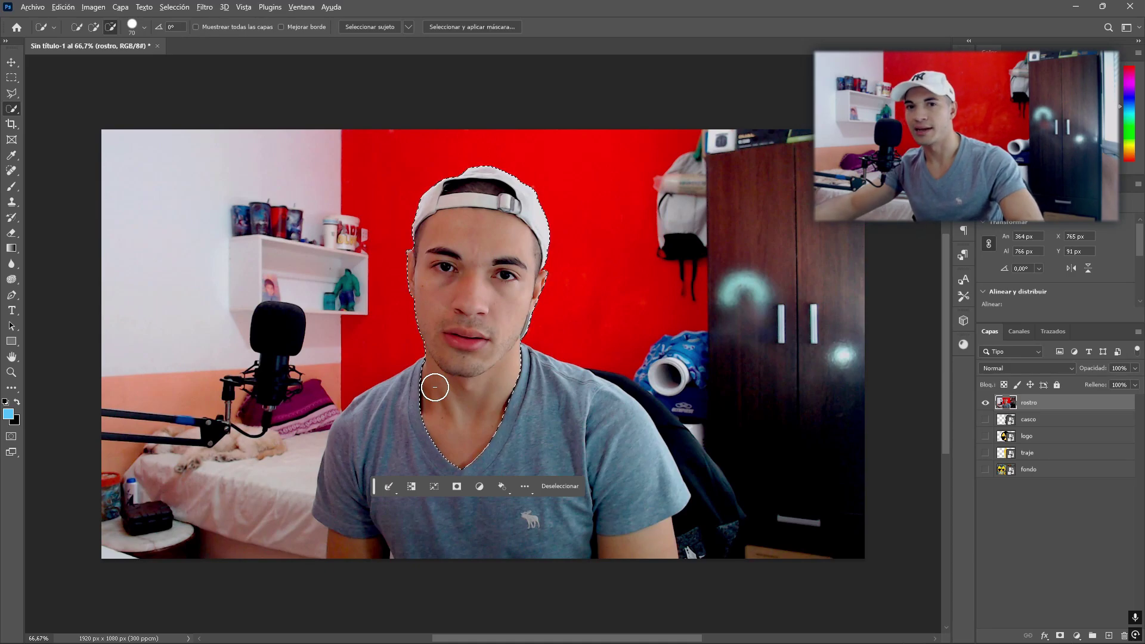
{"action": "mouse_move", "coordinate": [435, 388]}
{"action": "left_mouse_down"}
{"action": "mouse_move", "coordinate": [511, 403]}
{"action": "mouse_move", "coordinate": [473, 440]}
{"action": "left_mouse_up"}
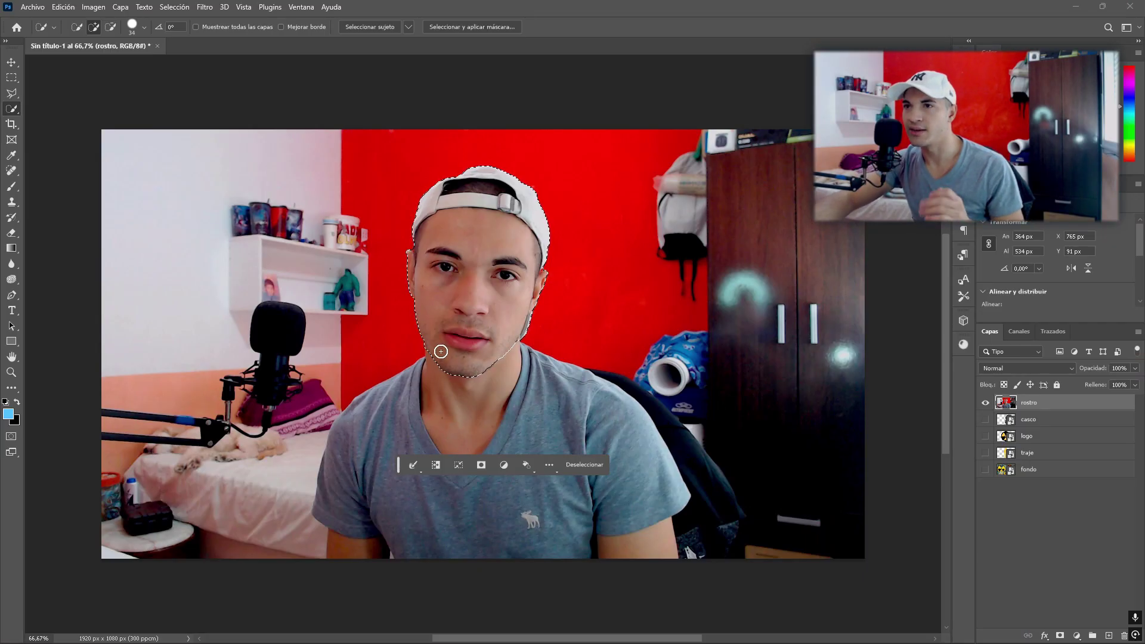
Test a layer mask that hides the head on rostro, undo it, and add a mask that shows only the head
{"action": "right_click", "coordinate": [488, 267]}
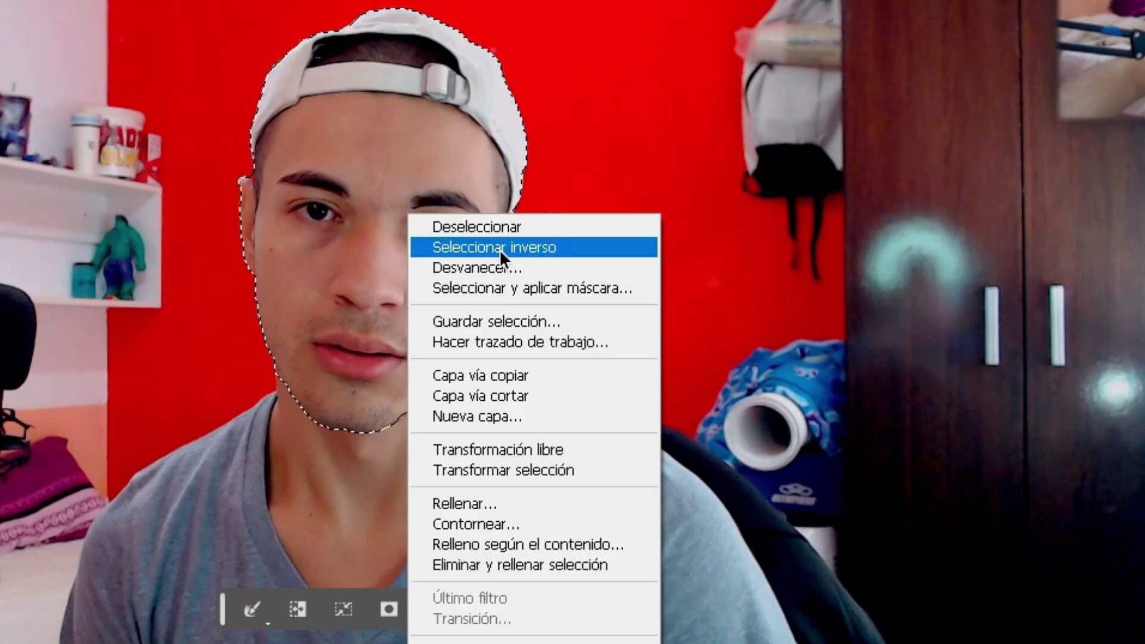
{"action": "left_click", "coordinate": [514, 250]}
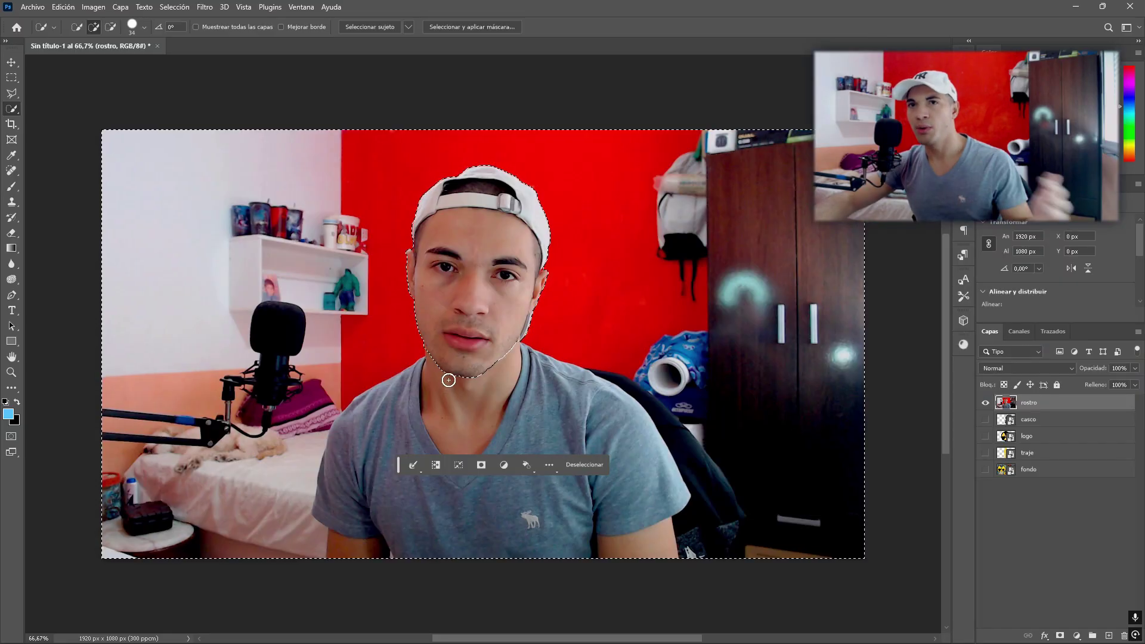
{"action": "key", "text": "ctrl+shift+i"}
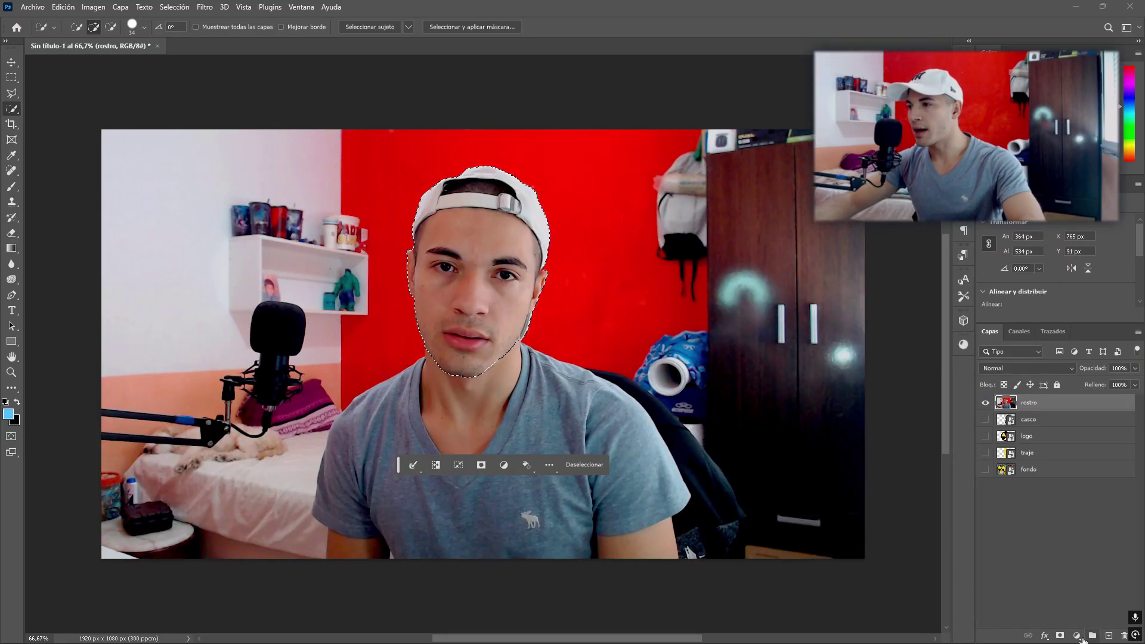
{"action": "left_click", "coordinate": [1060, 635], "text": "alt"}
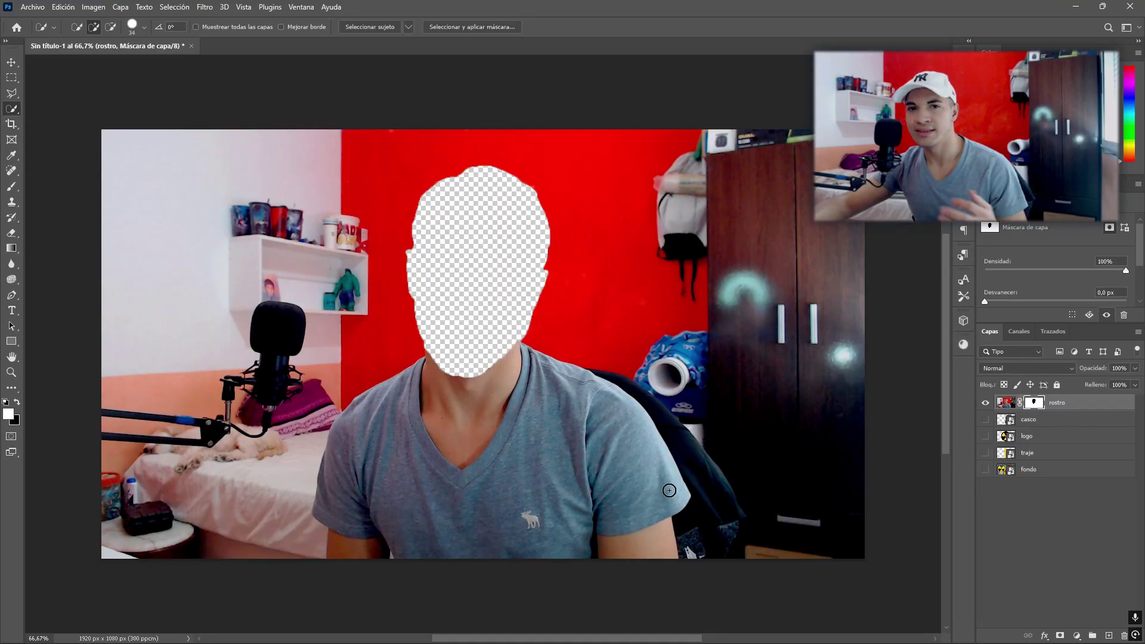
{"action": "key", "text": "ctrl+z"}
{"action": "key", "text": "ctrl+z"}
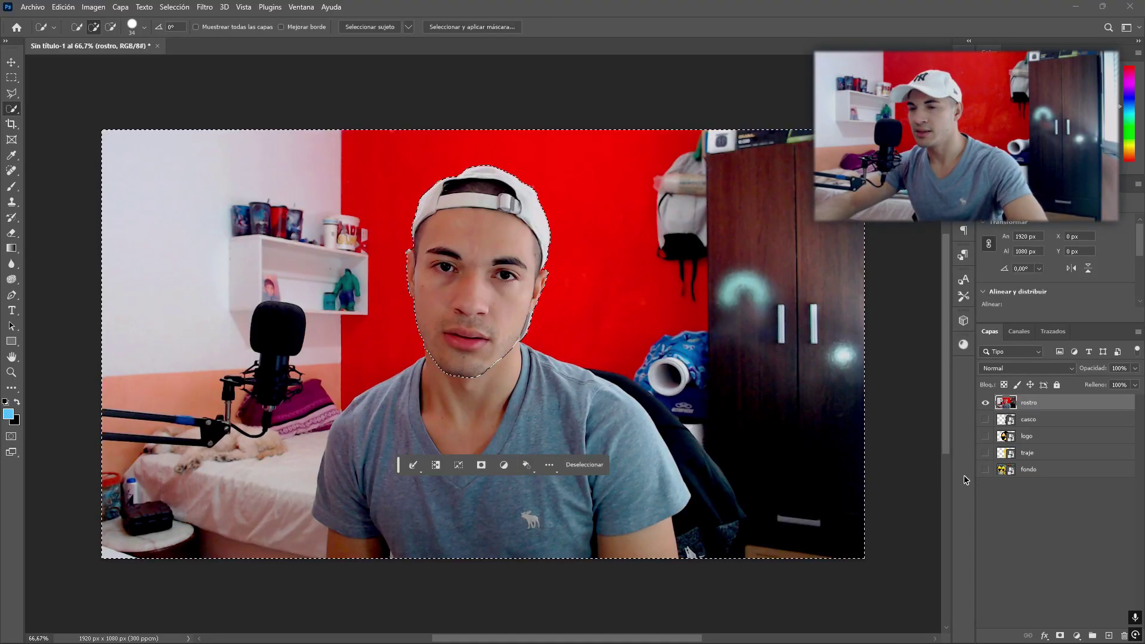
{"action": "left_click", "coordinate": [1060, 635]}
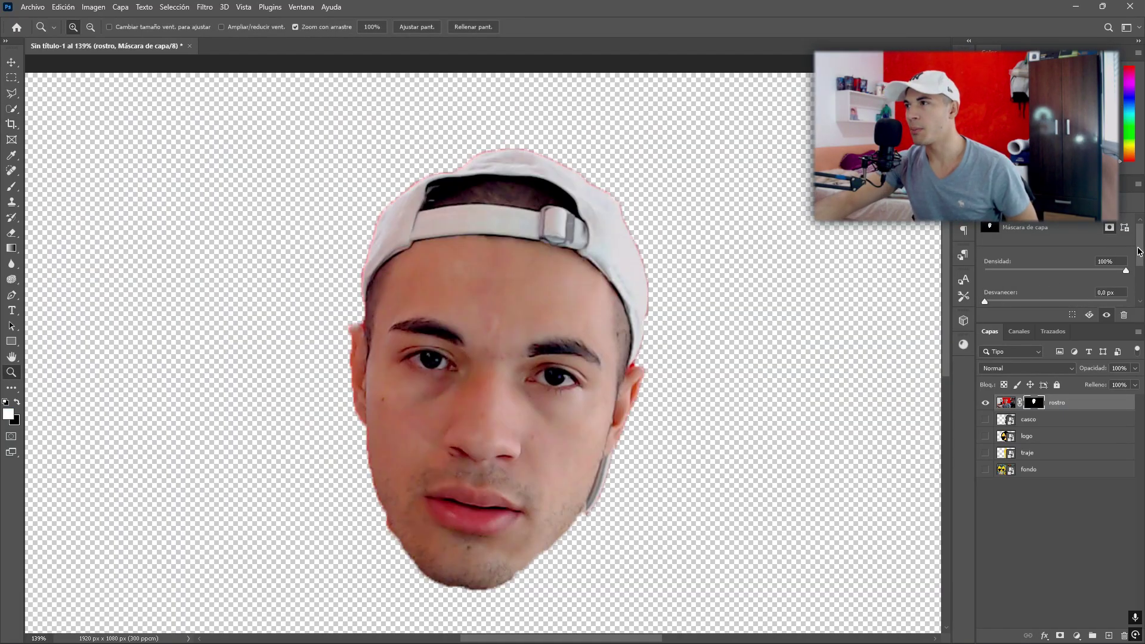
Try feathering the edge of the rostro layer mask
{"action": "scroll", "coordinate": [1139, 250], "scroll_direction": "down", "scroll_amount": 2}
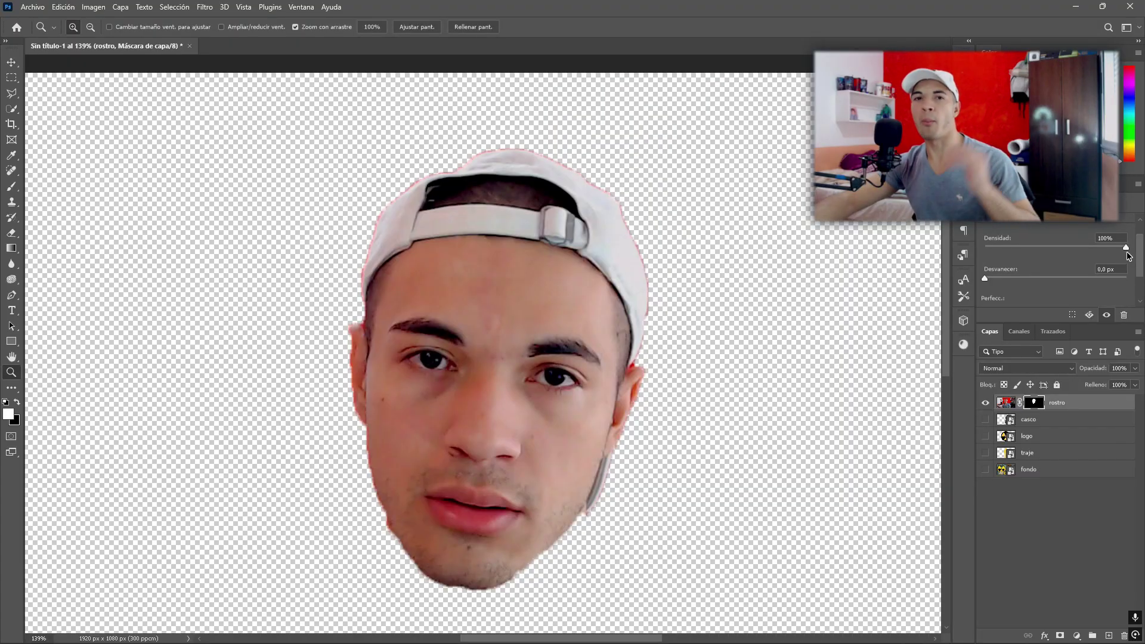
{"action": "mouse_move", "coordinate": [1127, 250]}
{"action": "left_mouse_down"}
{"action": "mouse_move", "coordinate": [986, 249]}
{"action": "mouse_move", "coordinate": [1141, 250]}
{"action": "left_mouse_up"}
{"action": "scroll", "coordinate": [761, 320], "scroll_direction": "down", "scroll_amount": 1}
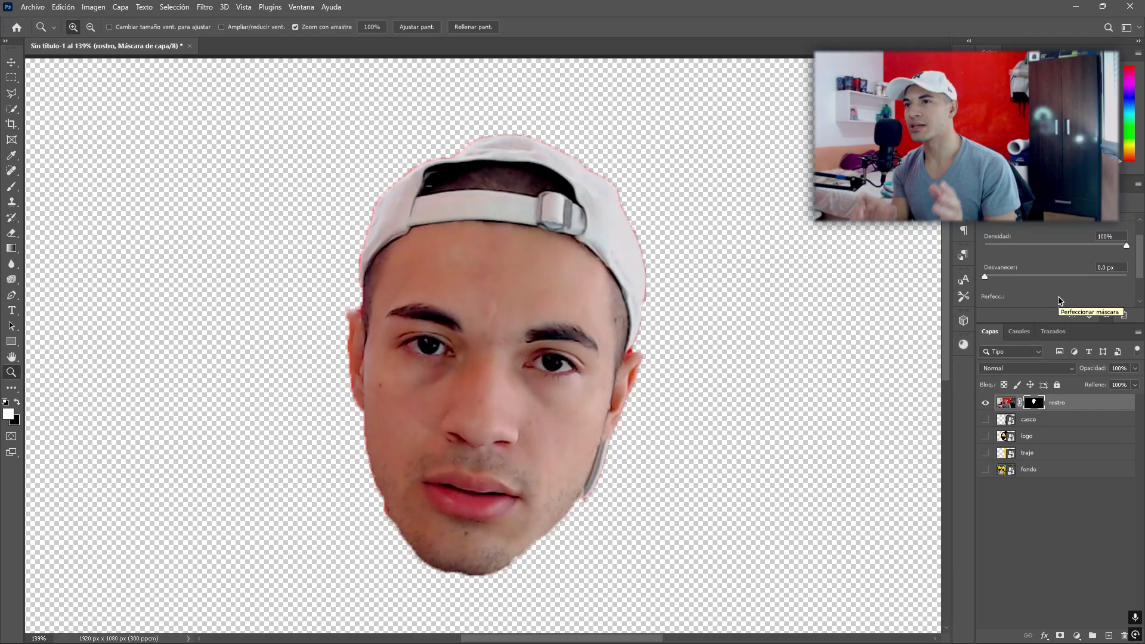
{"action": "left_click_drag", "start_coordinate": [985, 278], "coordinate": [1030, 278]}
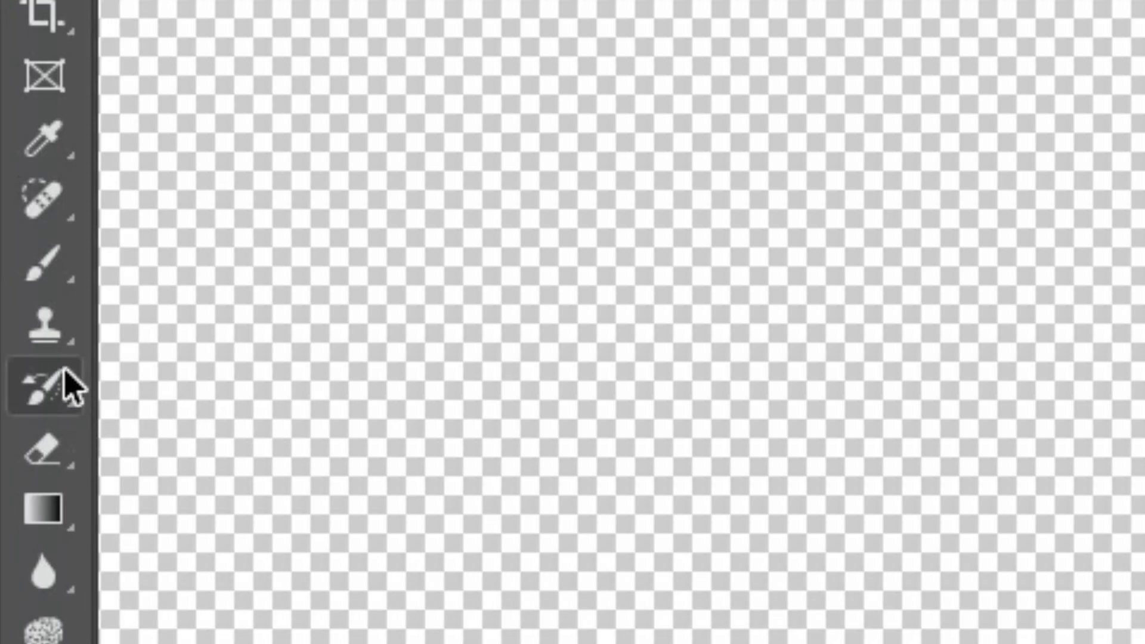
Clean the red fringe around the head and ear by painting black on the rostro mask with a small brush
{"action": "left_click", "coordinate": [9, 188]}
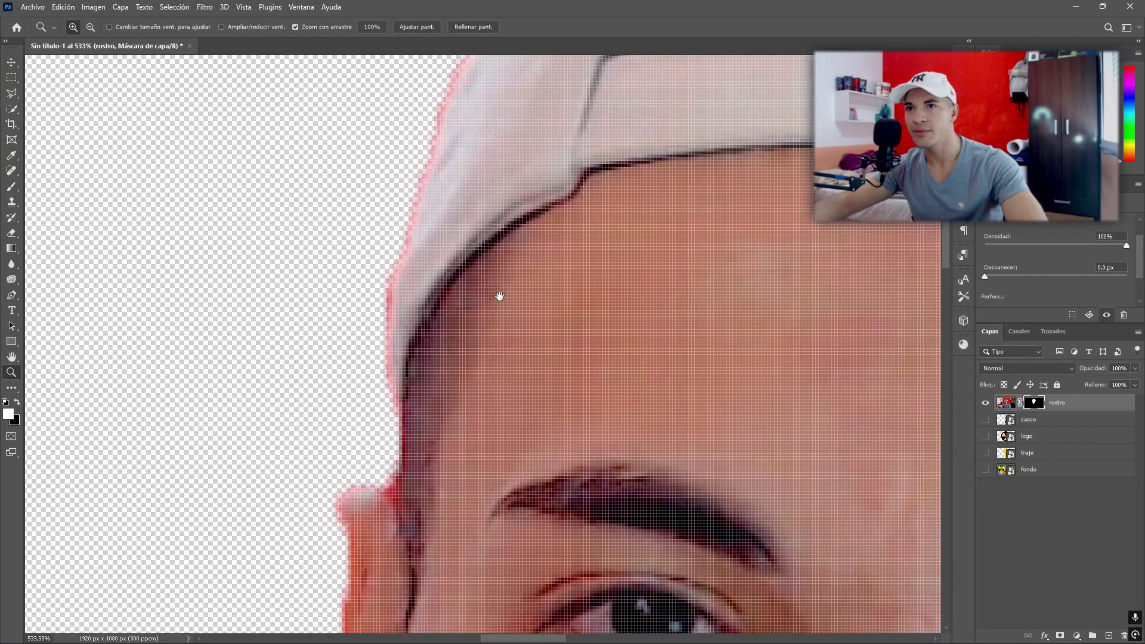
{"action": "left_click_drag", "start_coordinate": [500, 297], "coordinate": [532, 310]}
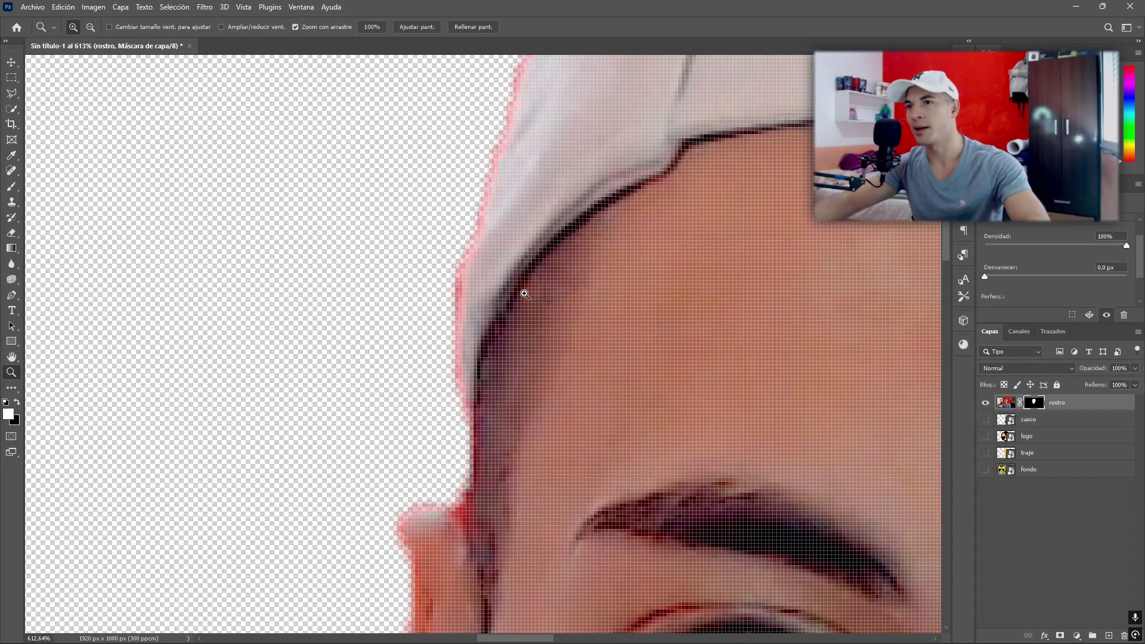
{"action": "key", "text": "b"}
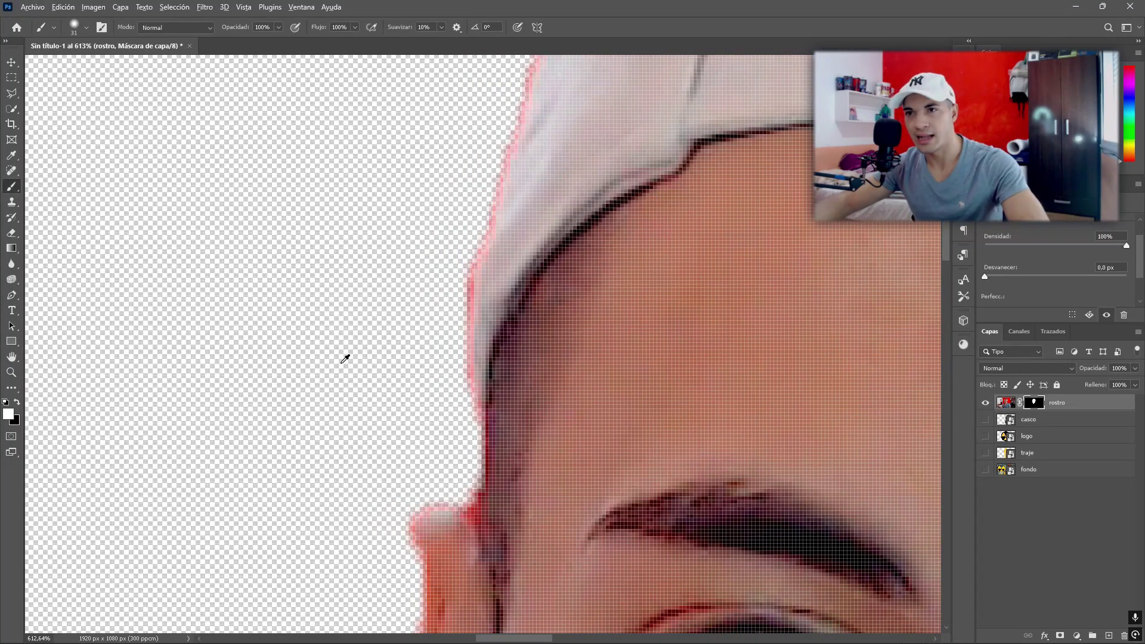
{"action": "mouse_move", "coordinate": [351, 358]}
{"action": "left_mouse_down"}
{"action": "mouse_move", "coordinate": [376, 361]}
{"action": "mouse_move", "coordinate": [330, 376]}
{"action": "mouse_move", "coordinate": [378, 366]}
{"action": "mouse_move", "coordinate": [309, 365]}
{"action": "left_mouse_up"}
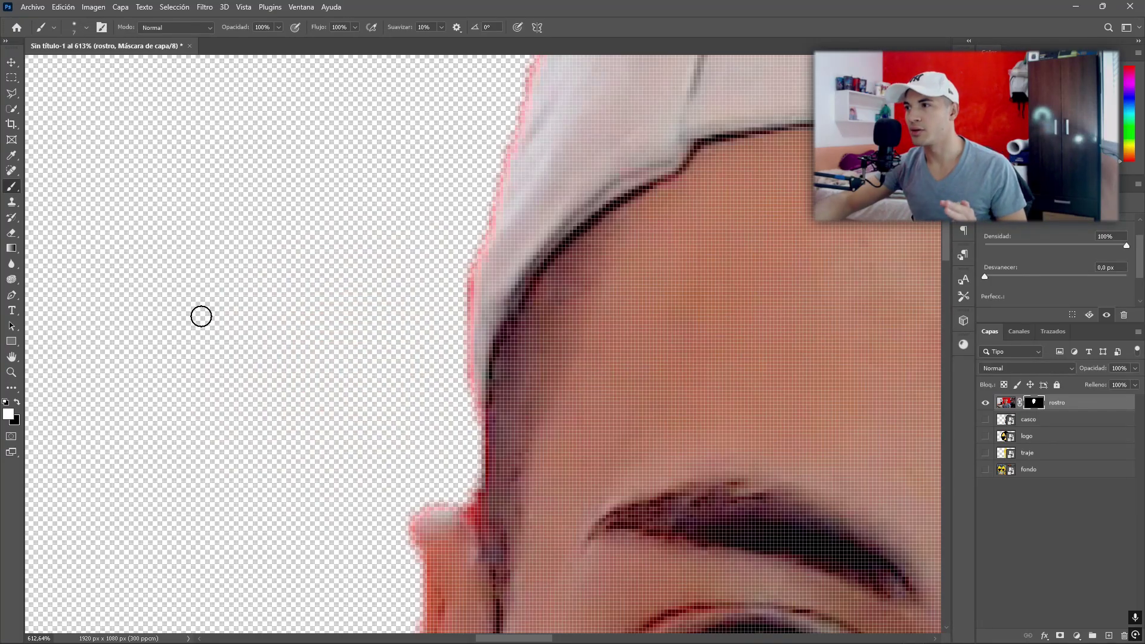
{"action": "left_click_drag", "start_coordinate": [374, 437], "coordinate": [378, 434]}
{"action": "mouse_move", "coordinate": [227, 292]}
{"action": "left_mouse_down"}
{"action": "mouse_move", "coordinate": [245, 350]}
{"action": "mouse_move", "coordinate": [291, 240]}
{"action": "mouse_move", "coordinate": [238, 260]}
{"action": "mouse_move", "coordinate": [235, 297]}
{"action": "mouse_move", "coordinate": [156, 302]}
{"action": "mouse_move", "coordinate": [334, 251]}
{"action": "mouse_move", "coordinate": [215, 352]}
{"action": "left_mouse_up"}
{"action": "key", "text": "x"}
{"action": "key", "text": "x"}
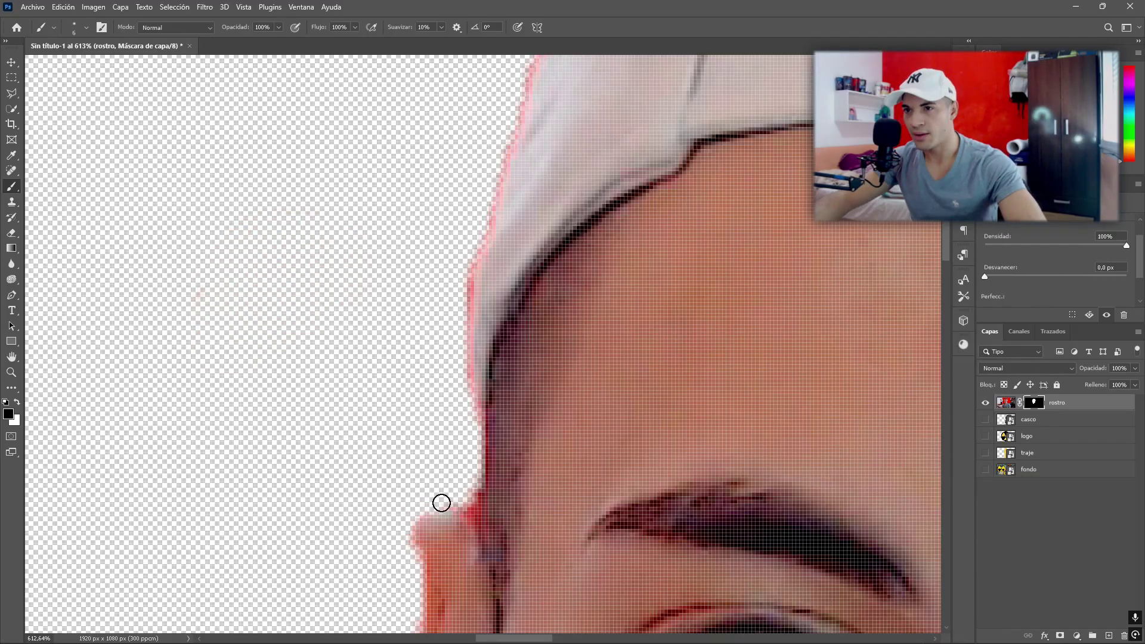
{"action": "scroll", "coordinate": [672, 301], "scroll_direction": "right", "scroll_amount": 10}
{"action": "scroll", "coordinate": [688, 402], "scroll_direction": "left", "scroll_amount": 5}
{"action": "scroll", "coordinate": [503, 205], "scroll_direction": "left", "scroll_amount": 10}
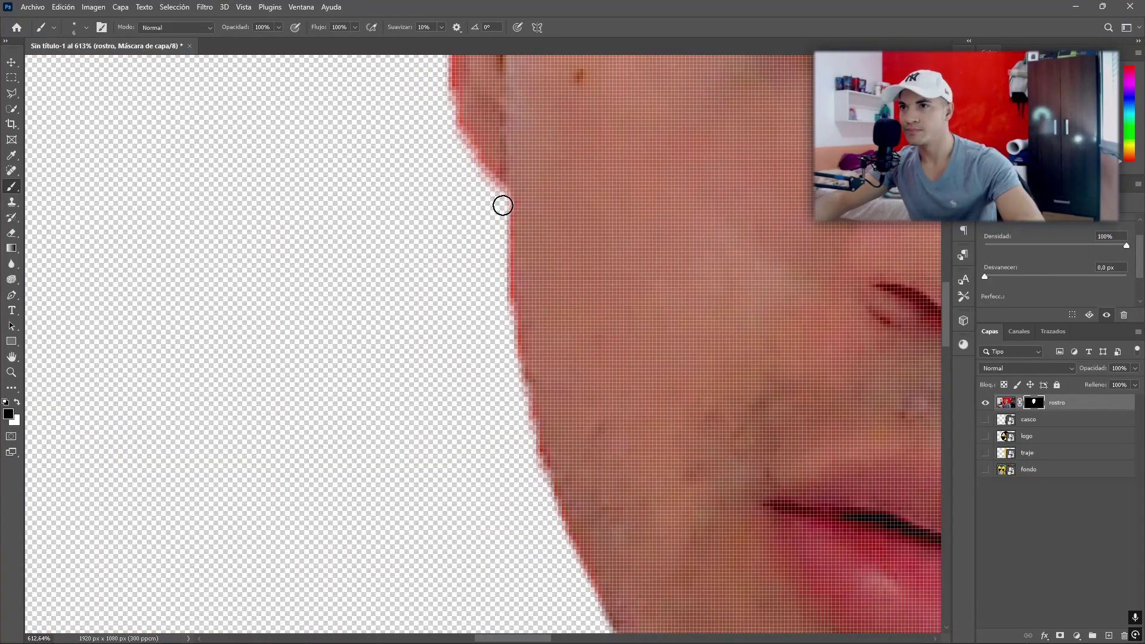
{"action": "scroll", "coordinate": [665, 366], "scroll_direction": "right", "scroll_amount": 10}
{"action": "scroll", "coordinate": [560, 385], "scroll_direction": "down", "scroll_amount": 10}
{"action": "key", "text": "v"}
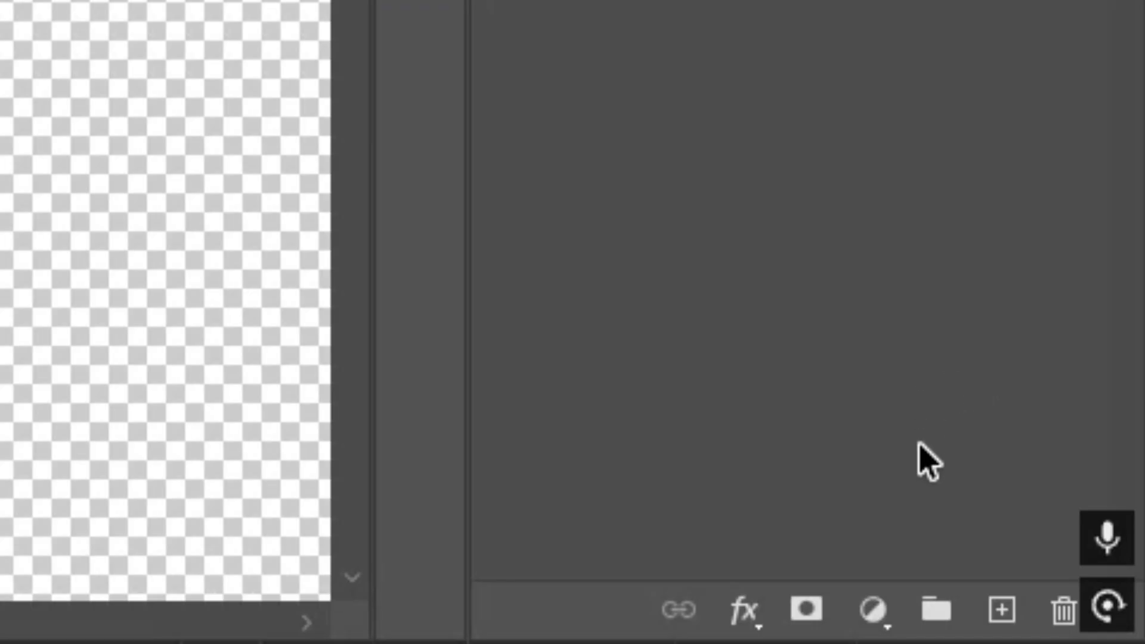
Add a bright green solid color fill layer and place it at the bottom of the layer stack
{"action": "left_click", "coordinate": [880, 613]}
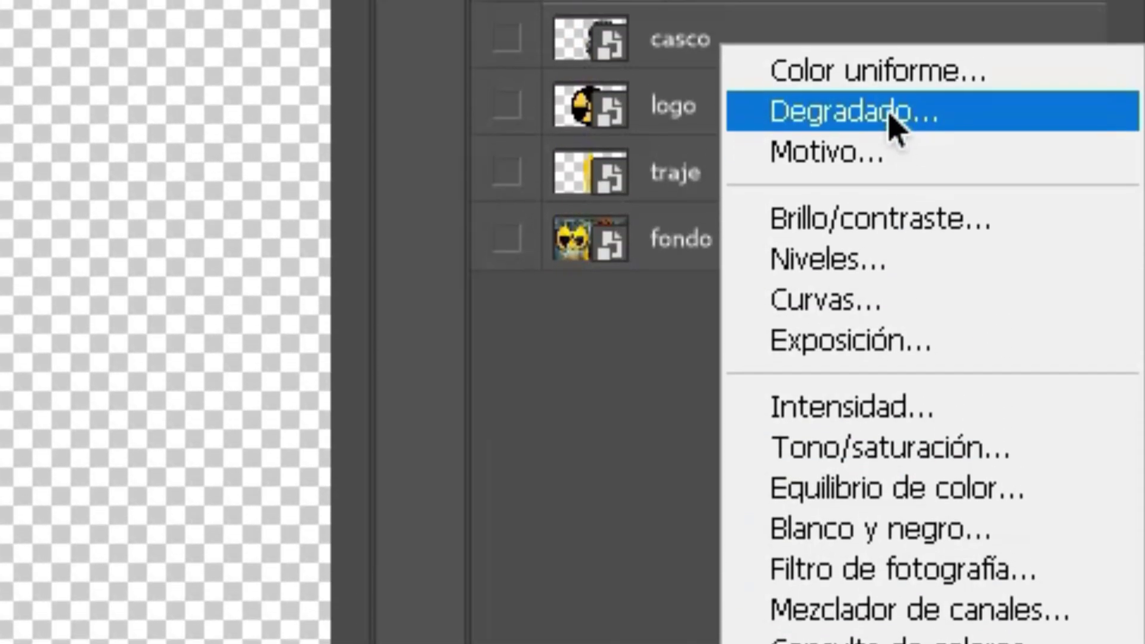
{"action": "left_click", "coordinate": [877, 72]}
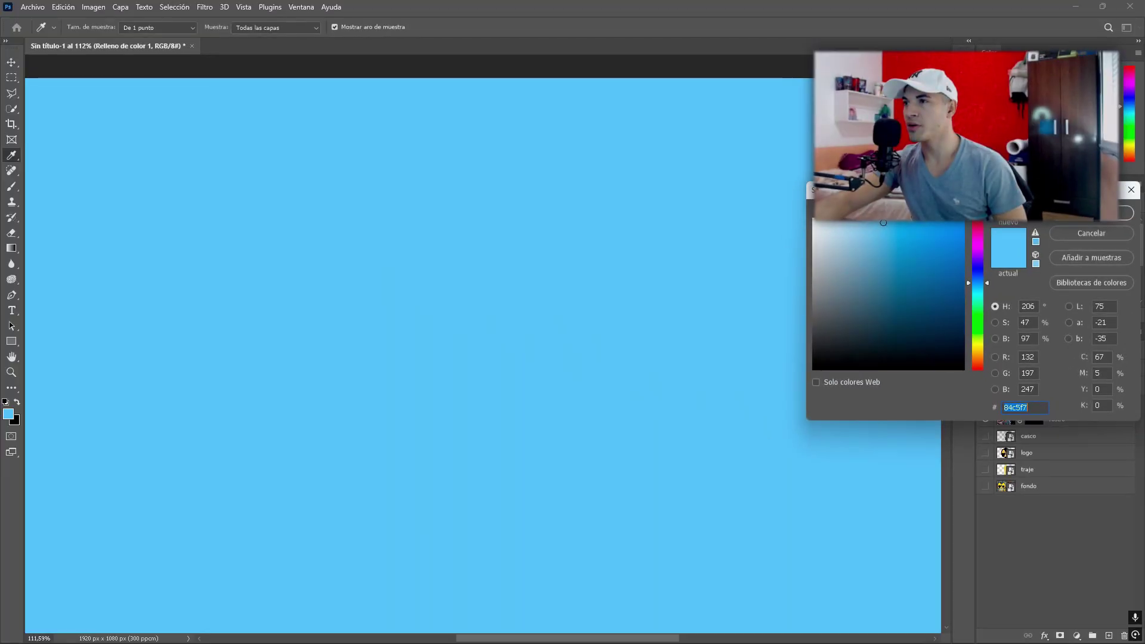
{"action": "type", "text": "00ff3c"}
{"action": "left_click", "coordinate": [1092, 213]}
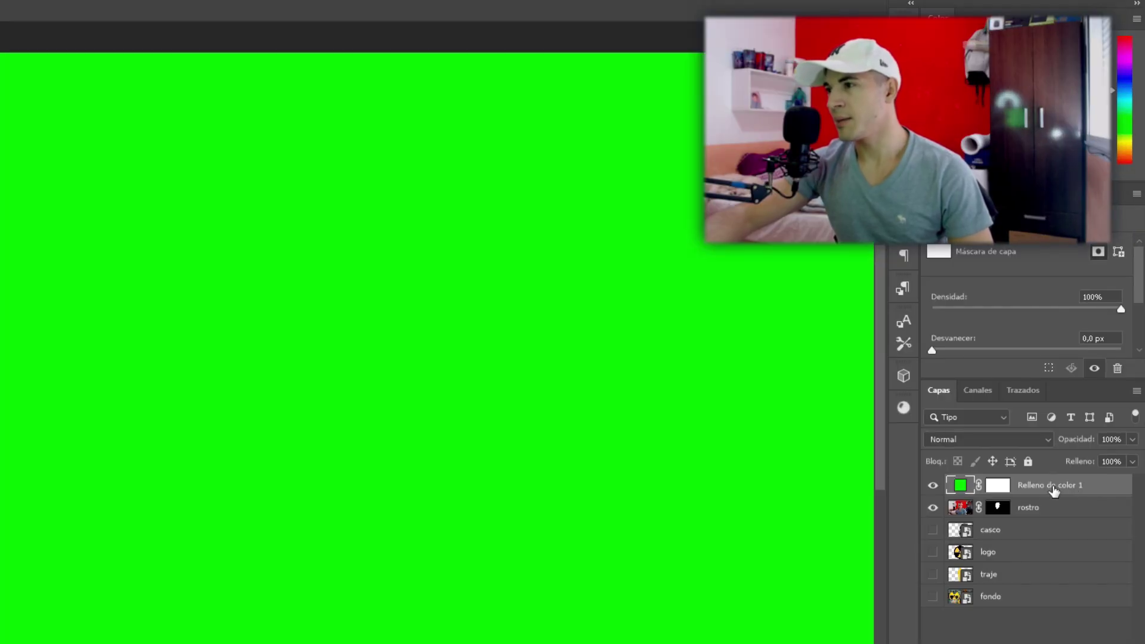
{"action": "left_click_drag", "start_coordinate": [1114, 485], "coordinate": [1106, 609]}
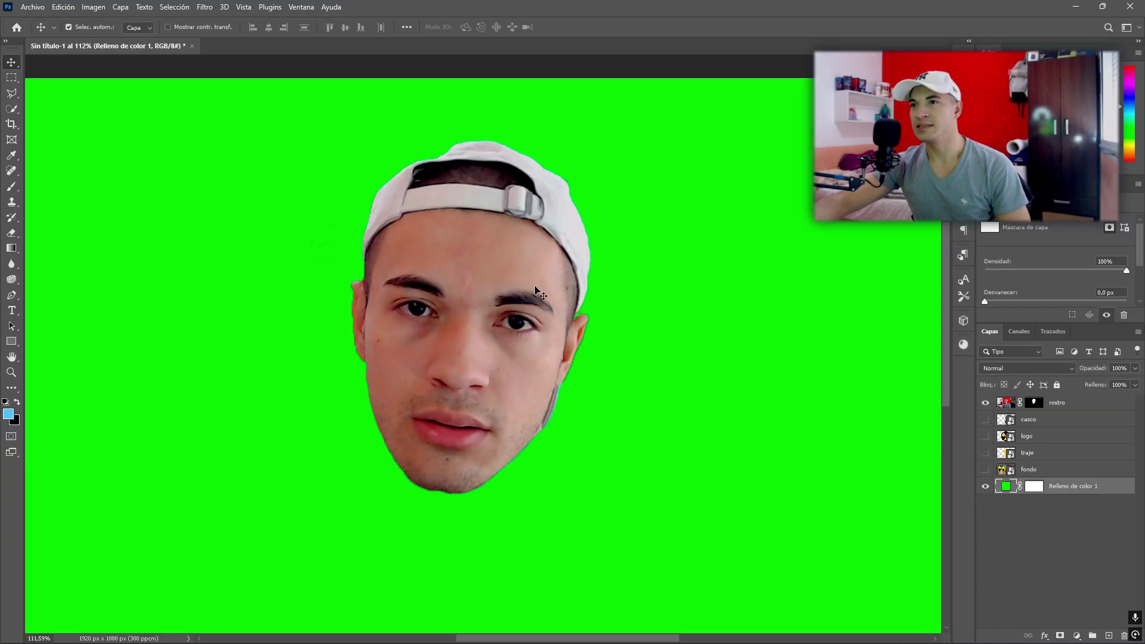
Compare the head cutout with and without the green fill behind it, and leave the green layer hidden
{"action": "left_click", "coordinate": [985, 487]}
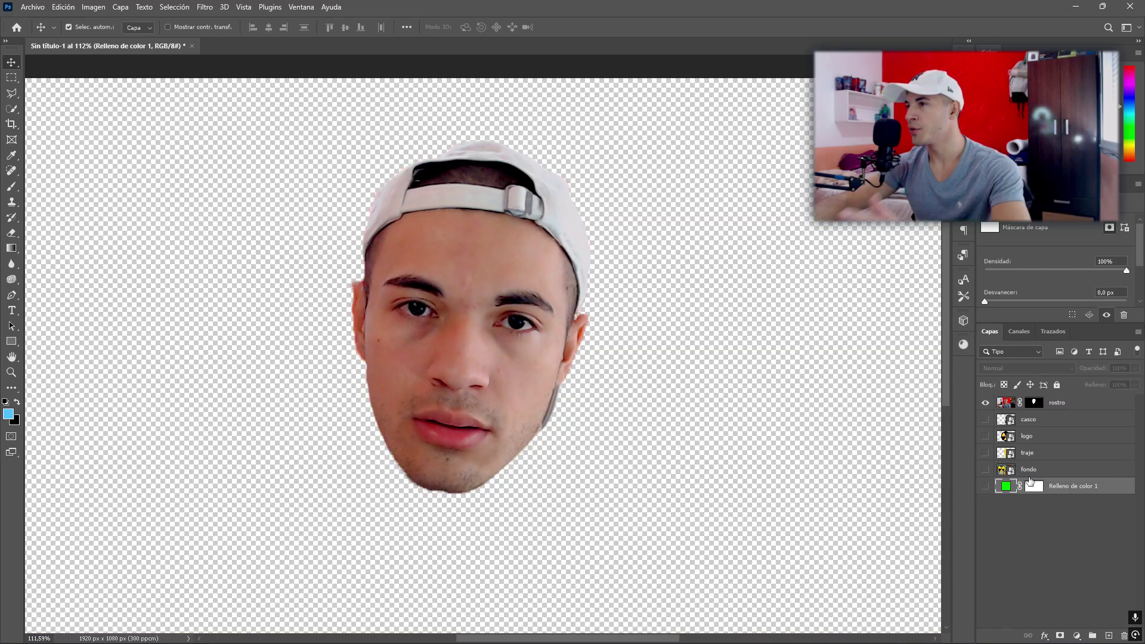
{"action": "left_click", "coordinate": [985, 486]}
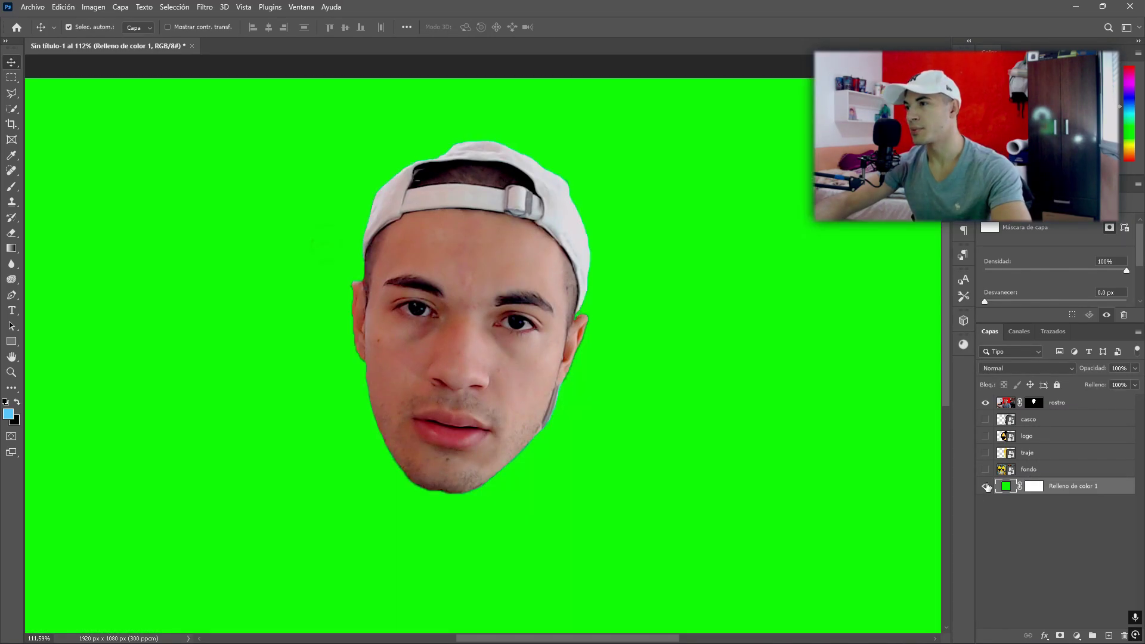
{"action": "left_click", "coordinate": [986, 487]}
{"action": "left_click", "coordinate": [986, 487]}
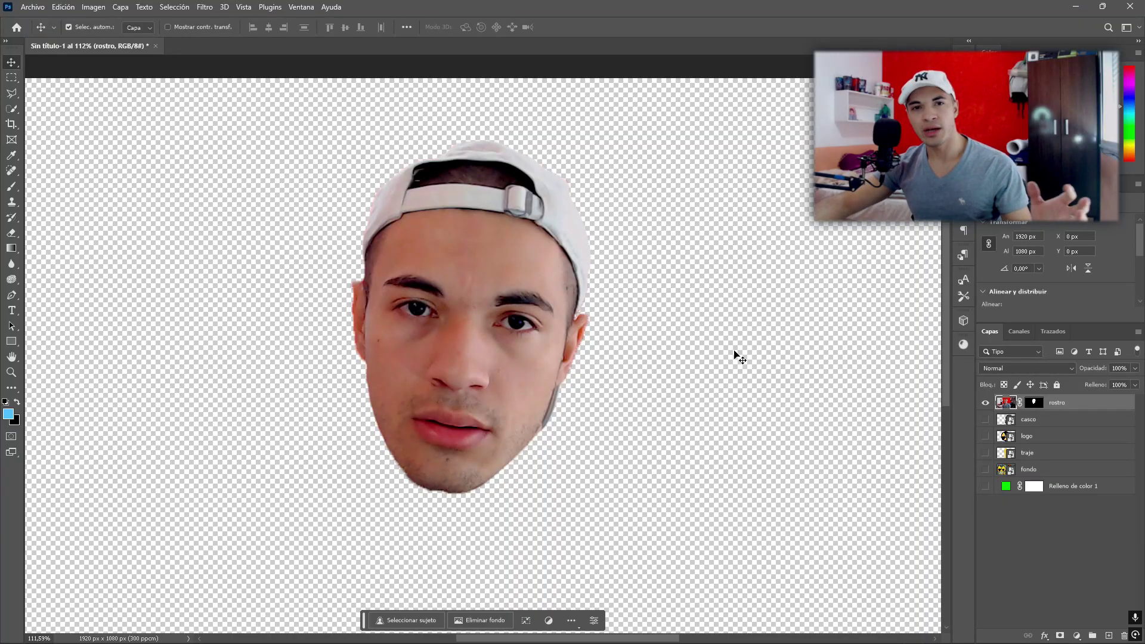
Open the Camera Raw filter on the rostro layer's image and show a side-by-side before/after preview of the face
{"action": "left_click", "coordinate": [1035, 404]}
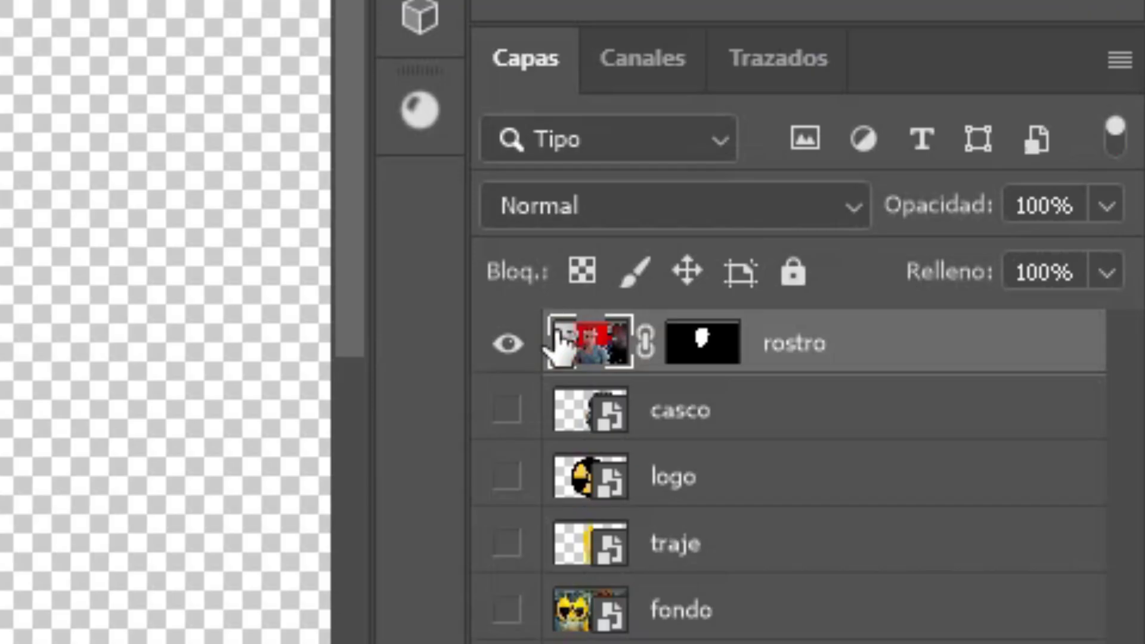
{"action": "left_click", "coordinate": [1006, 403]}
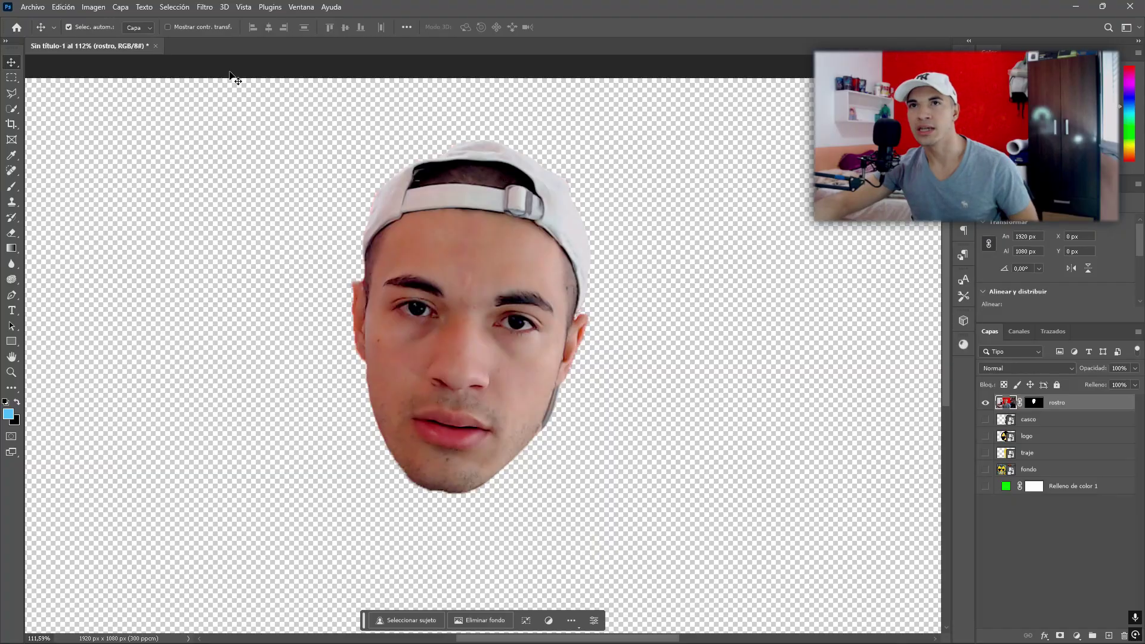
{"action": "left_click", "coordinate": [205, 7]}
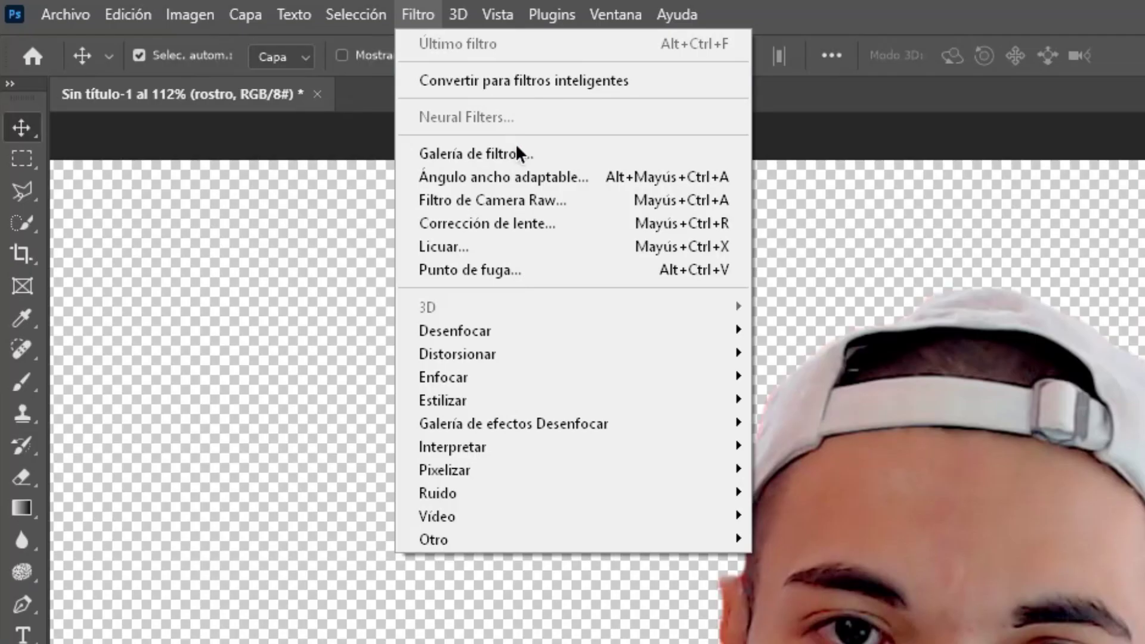
{"action": "left_click", "coordinate": [534, 203]}
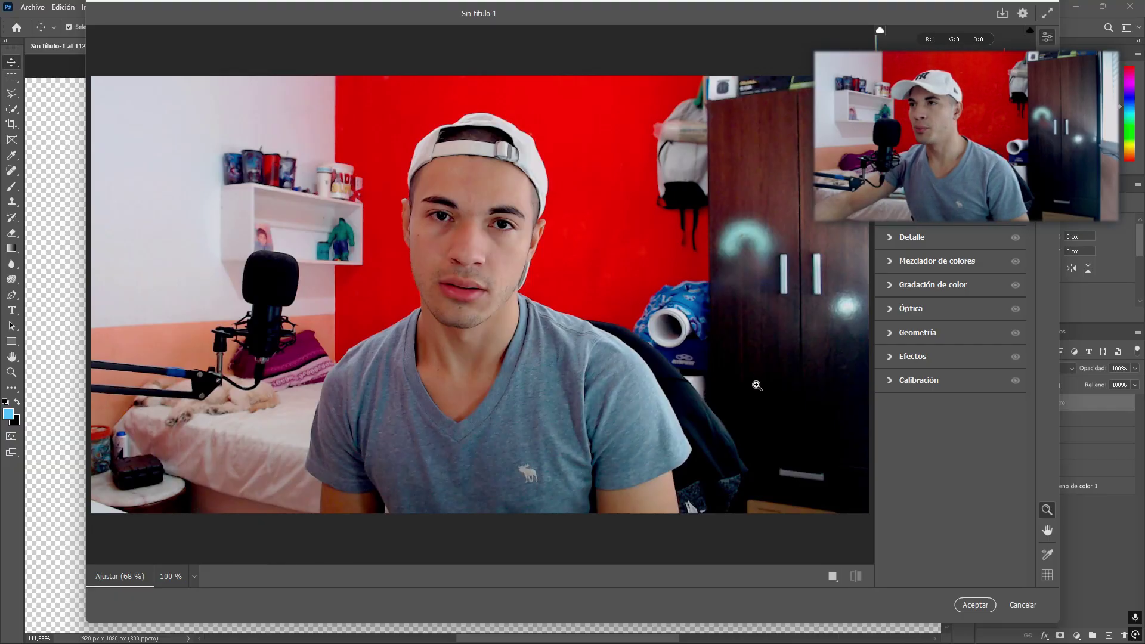
{"action": "left_click", "coordinate": [834, 578]}
{"action": "scroll", "coordinate": [703, 345], "scroll_direction": "up", "scroll_amount": 5}
{"action": "scroll", "coordinate": [701, 345], "scroll_direction": "down", "scroll_amount": 4}
{"action": "scroll", "coordinate": [699, 346], "scroll_direction": "up", "scroll_amount": 4}
{"action": "scroll", "coordinate": [676, 348], "scroll_direction": "down", "scroll_amount": 5}
{"action": "scroll", "coordinate": [698, 320], "scroll_direction": "up", "scroll_amount": 5}
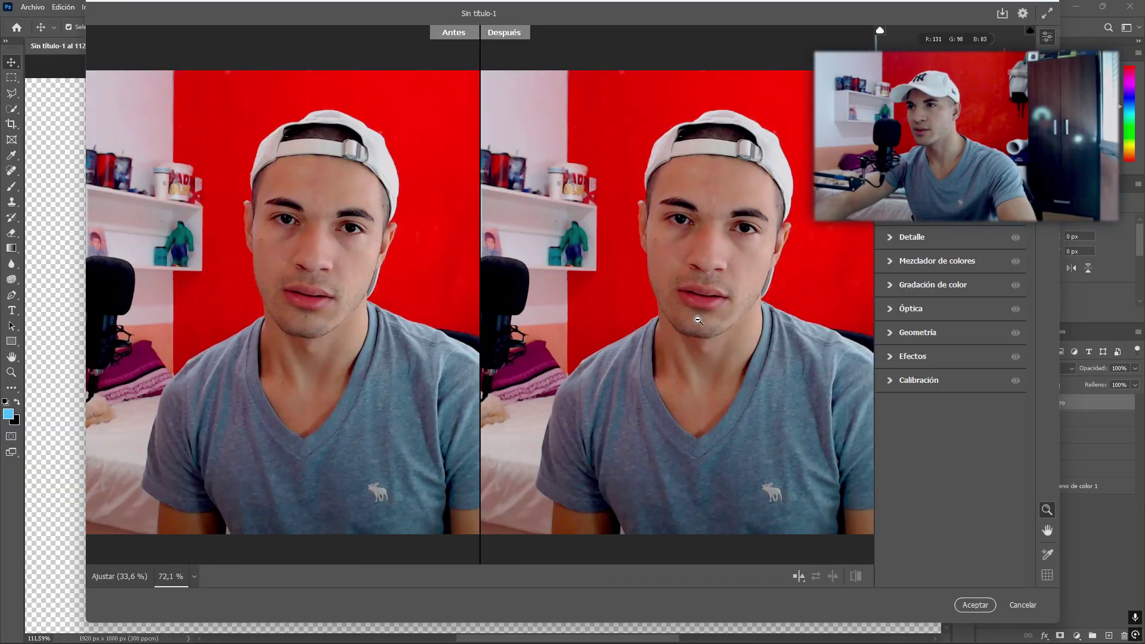
{"action": "scroll", "coordinate": [711, 334], "scroll_direction": "up", "scroll_amount": 4}
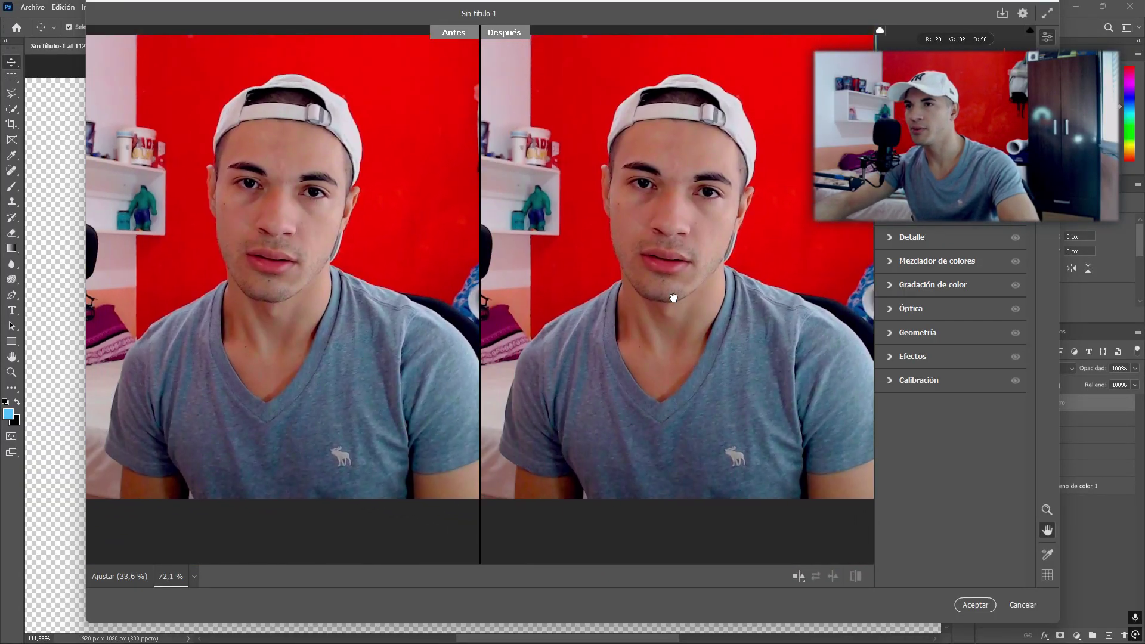
{"action": "scroll", "coordinate": [952, 358], "scroll_direction": "up", "scroll_amount": 5}
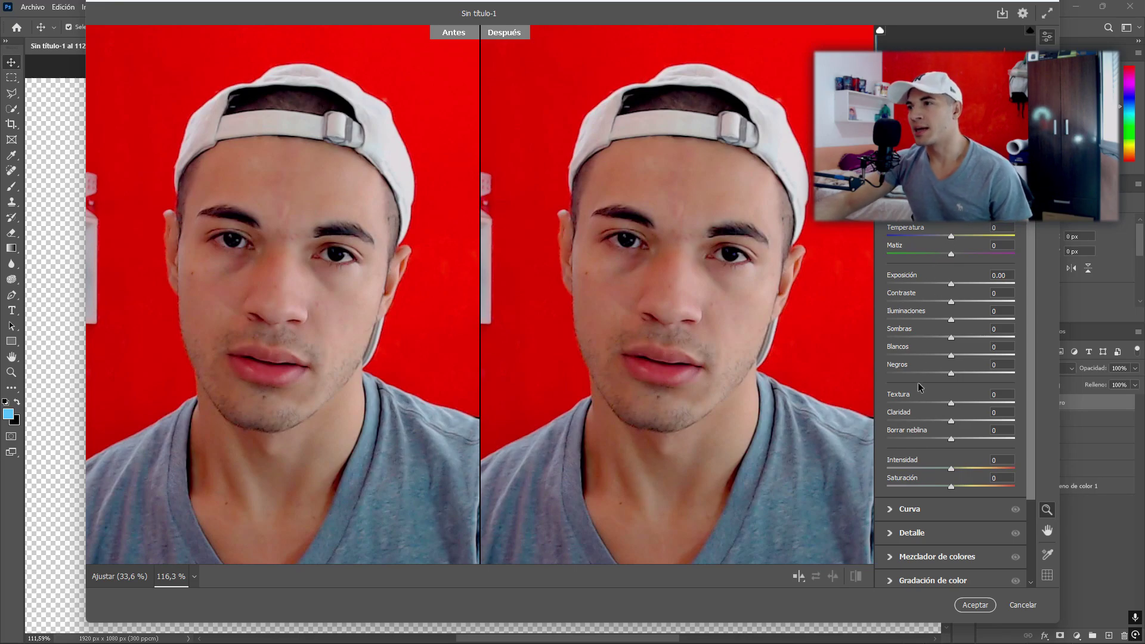
Set the face image's clarity to +67, dehaze to +5 and texture to +18 in Camera Raw
{"action": "mouse_move", "coordinate": [952, 423]}
{"action": "left_mouse_down"}
{"action": "mouse_move", "coordinate": [986, 425]}
{"action": "mouse_move", "coordinate": [969, 428]}
{"action": "left_mouse_up"}
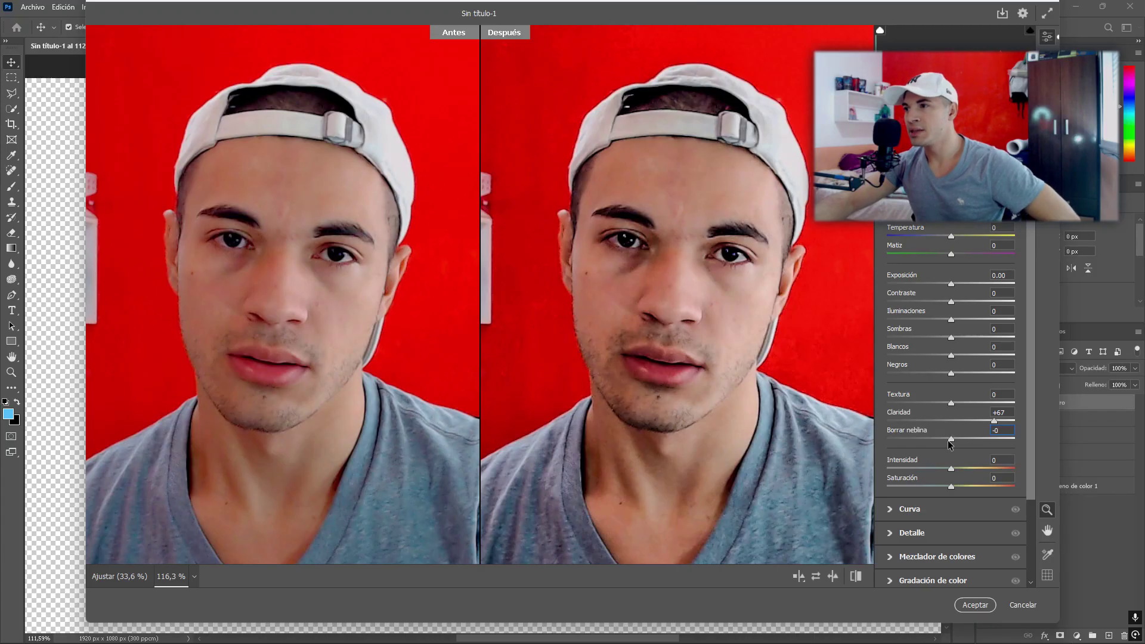
{"action": "left_click_drag", "start_coordinate": [952, 440], "coordinate": [954, 441]}
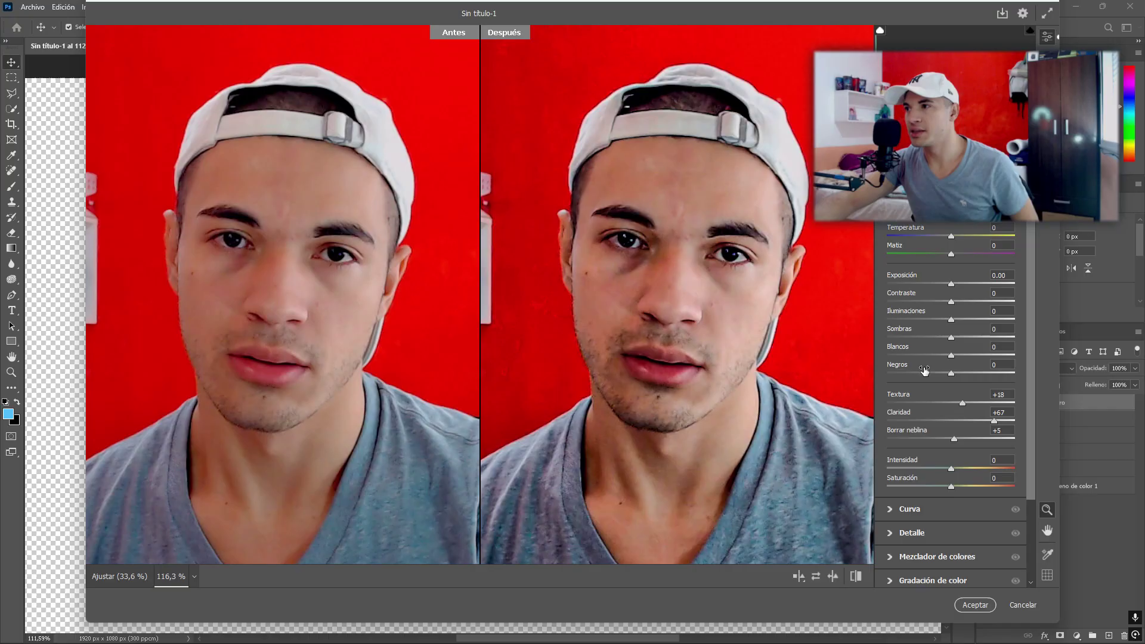
{"action": "scroll", "coordinate": [754, 207], "scroll_direction": "down", "scroll_amount": 1}
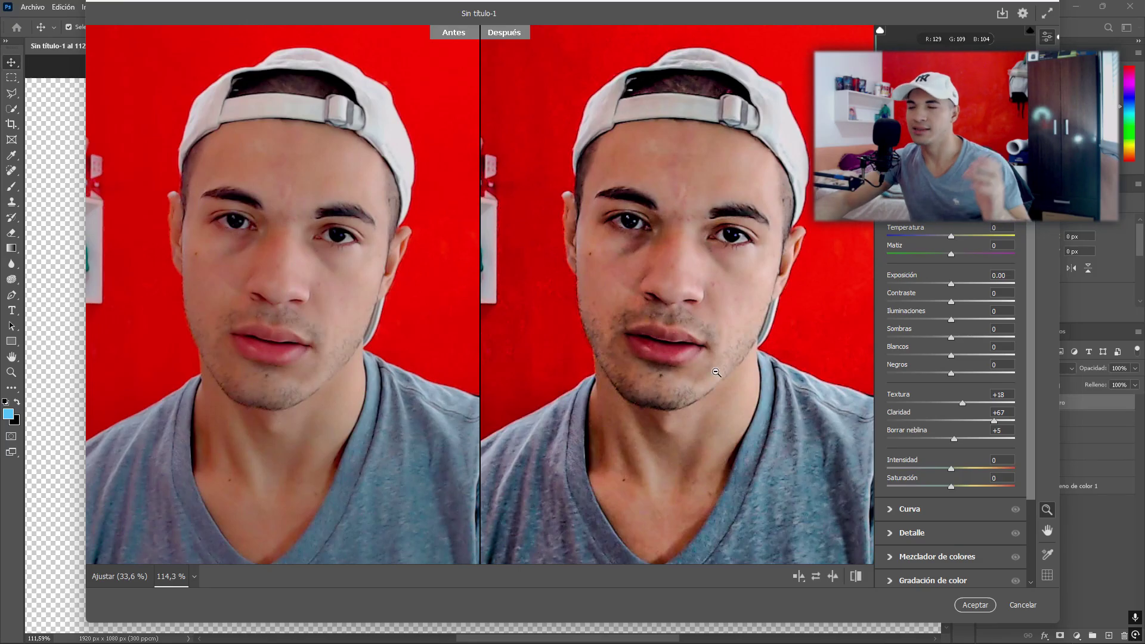
{"action": "mouse_move", "coordinate": [674, 367]}
{"action": "left_mouse_down"}
{"action": "mouse_move", "coordinate": [660, 378]}
{"action": "mouse_move", "coordinate": [571, 377]}
{"action": "mouse_move", "coordinate": [686, 376]}
{"action": "left_mouse_up"}
{"action": "scroll", "coordinate": [892, 243], "scroll_direction": "down", "scroll_amount": 5}
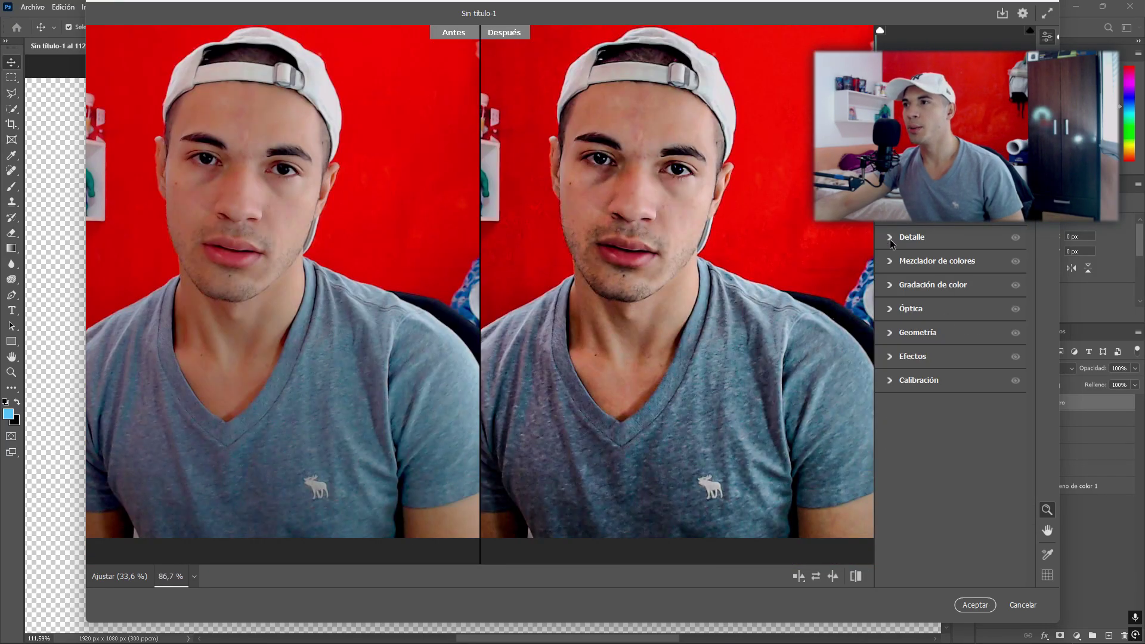
Set the face image's color noise reduction to 100 and its sharpening to 11
{"action": "left_click", "coordinate": [893, 238]}
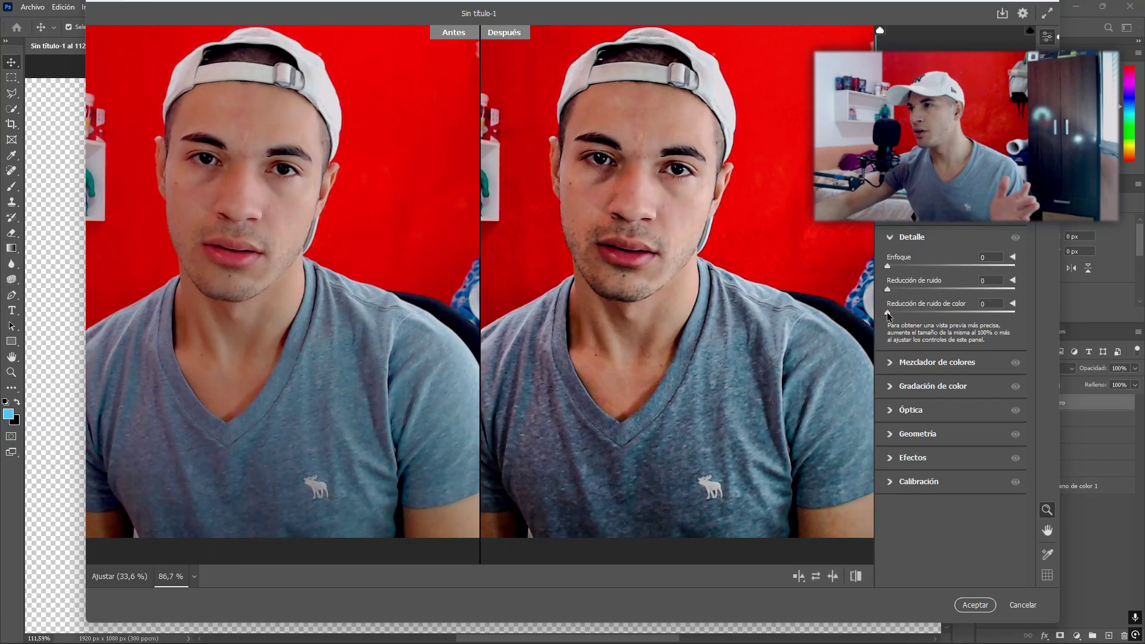
{"action": "left_click_drag", "start_coordinate": [888, 313], "coordinate": [1032, 315]}
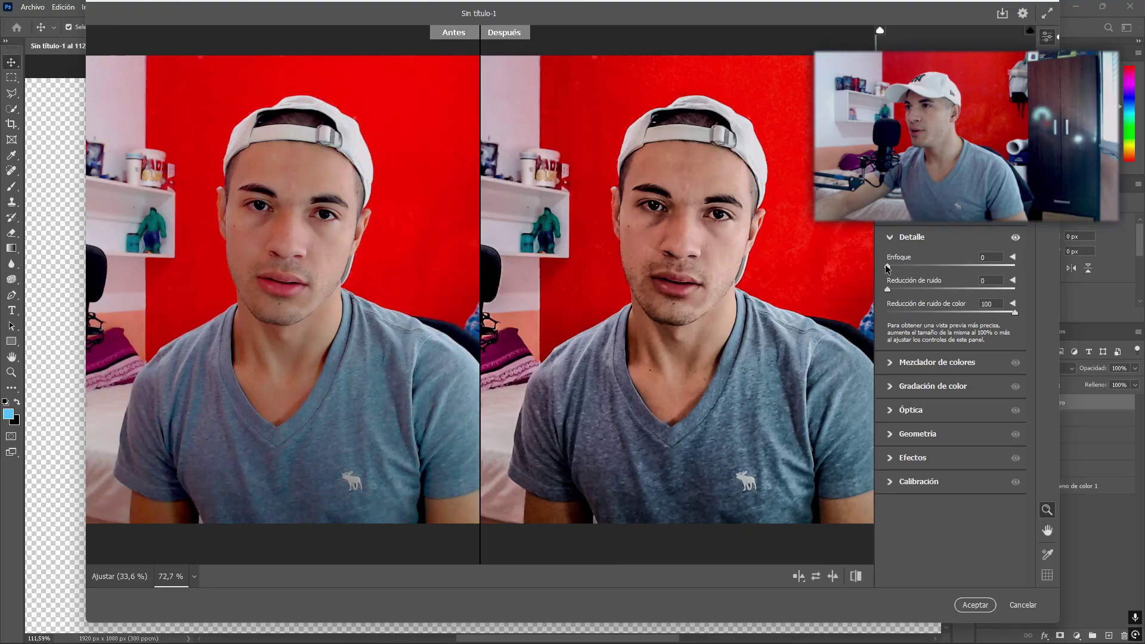
{"action": "left_click_drag", "start_coordinate": [887, 266], "coordinate": [895, 267]}
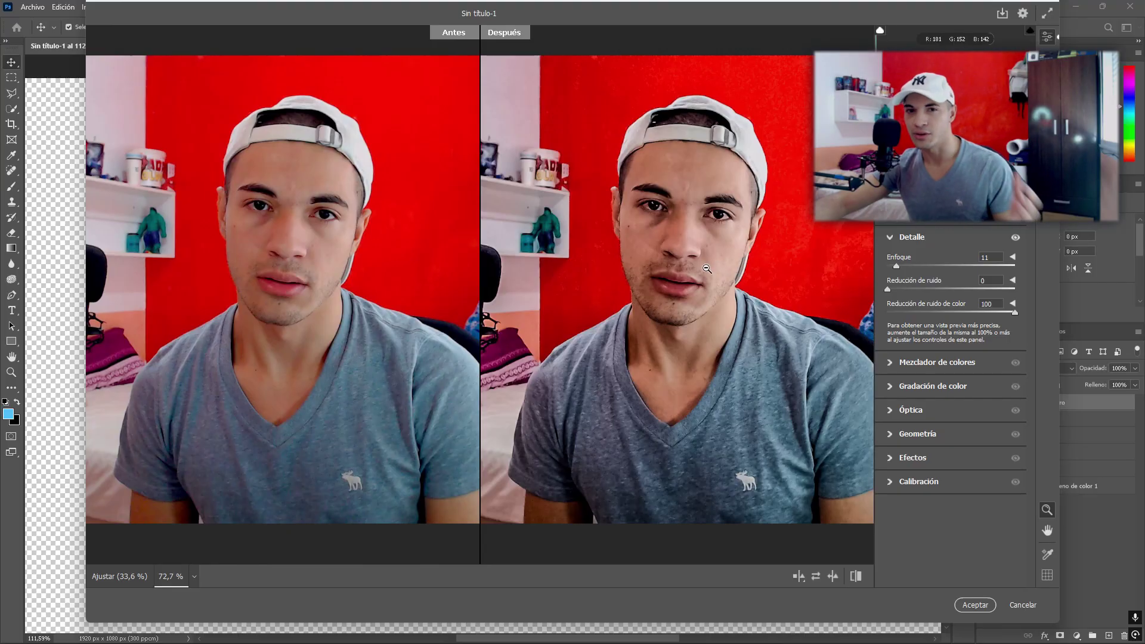
{"action": "left_click", "coordinate": [698, 263], "text": "alt"}
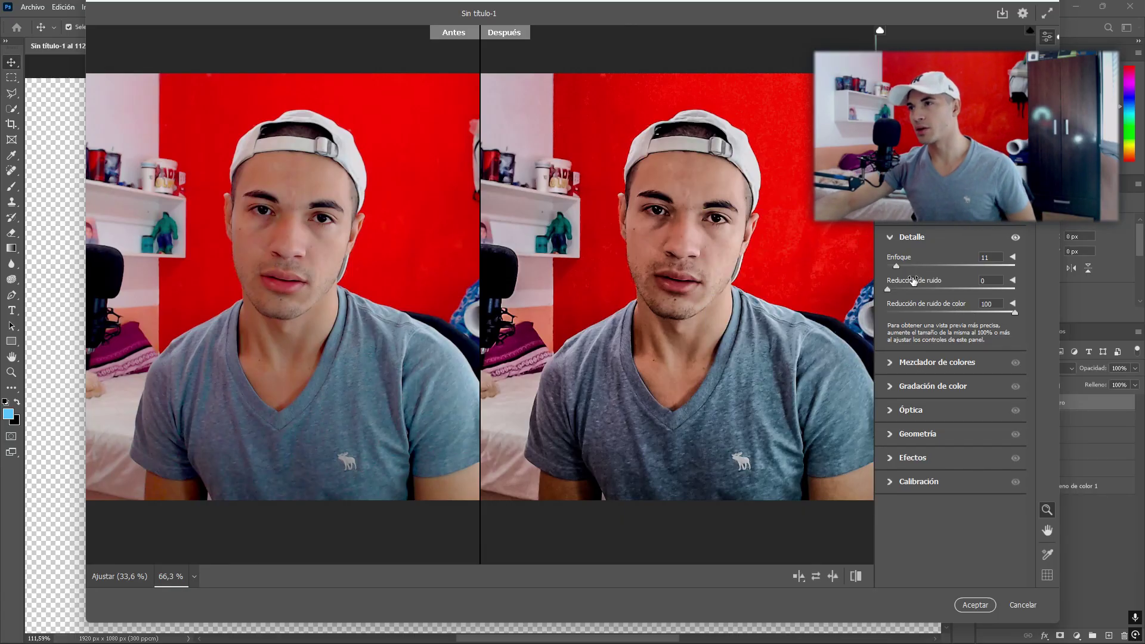
Try noise reduction at 100, settle on 5, and apply the Camera Raw filter to the face
{"action": "left_click_drag", "start_coordinate": [888, 290], "coordinate": [1016, 291]}
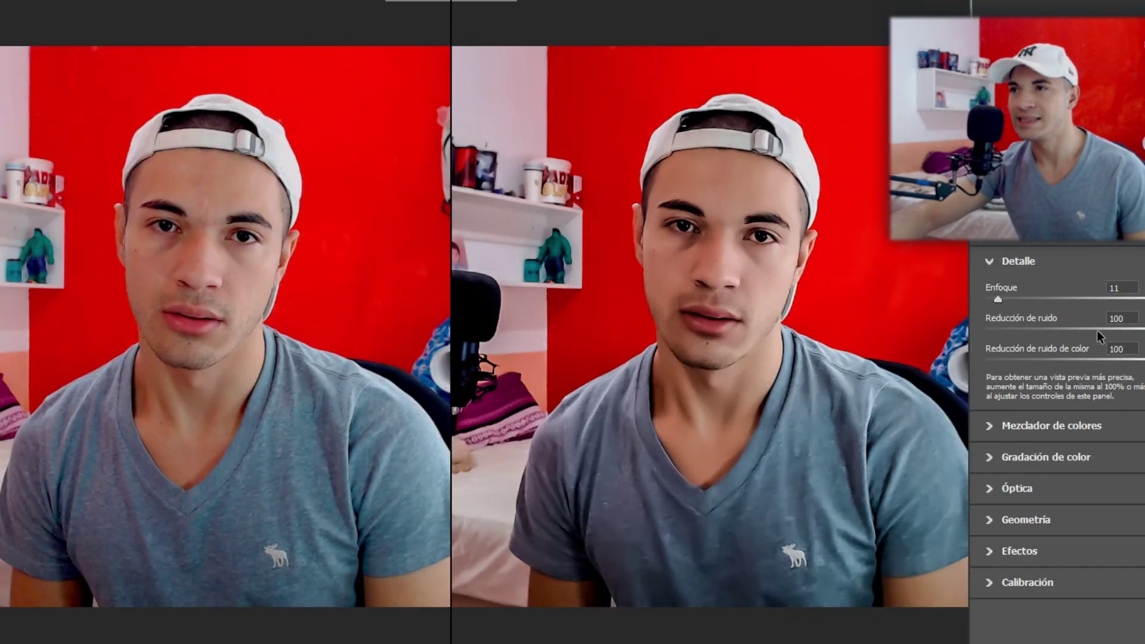
{"action": "left_click_drag", "start_coordinate": [1142, 329], "coordinate": [967, 356]}
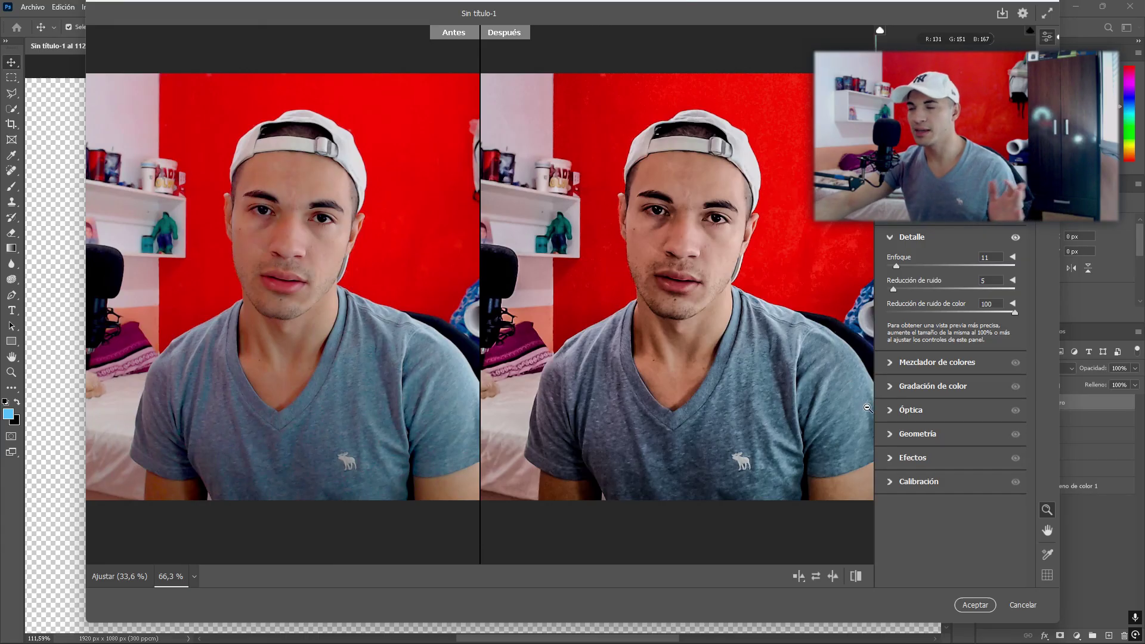
{"action": "scroll", "coordinate": [733, 407], "scroll_direction": "up", "scroll_amount": 1}
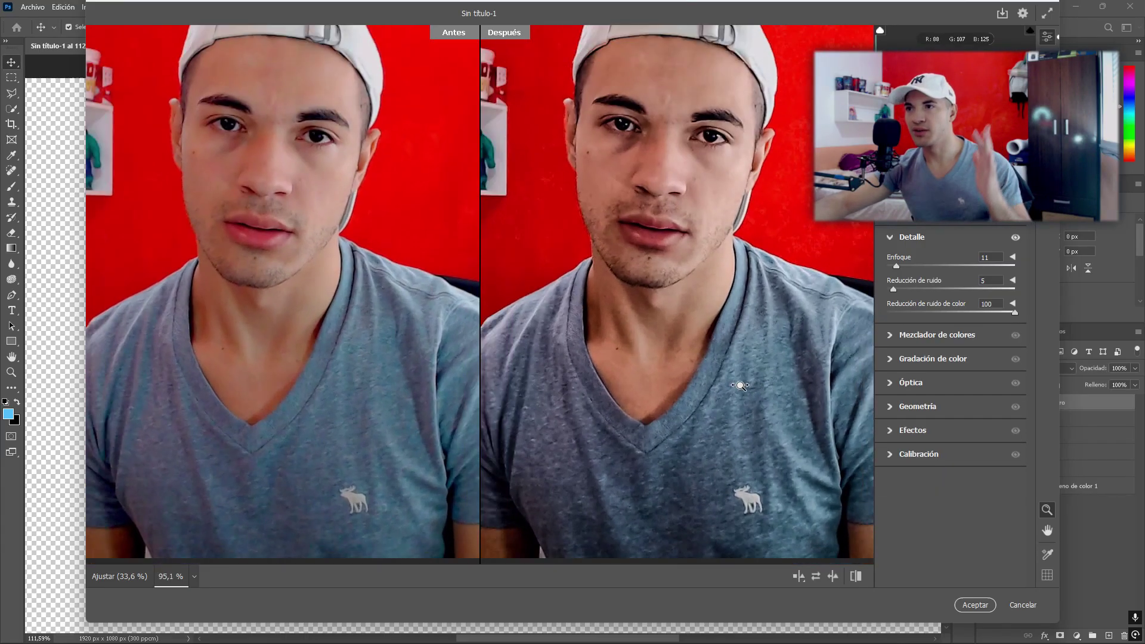
{"action": "scroll", "coordinate": [733, 358], "scroll_direction": "down", "scroll_amount": 2}
{"action": "scroll", "coordinate": [733, 278], "scroll_direction": "up", "scroll_amount": 3}
{"action": "left_click_drag", "start_coordinate": [704, 280], "coordinate": [713, 309]}
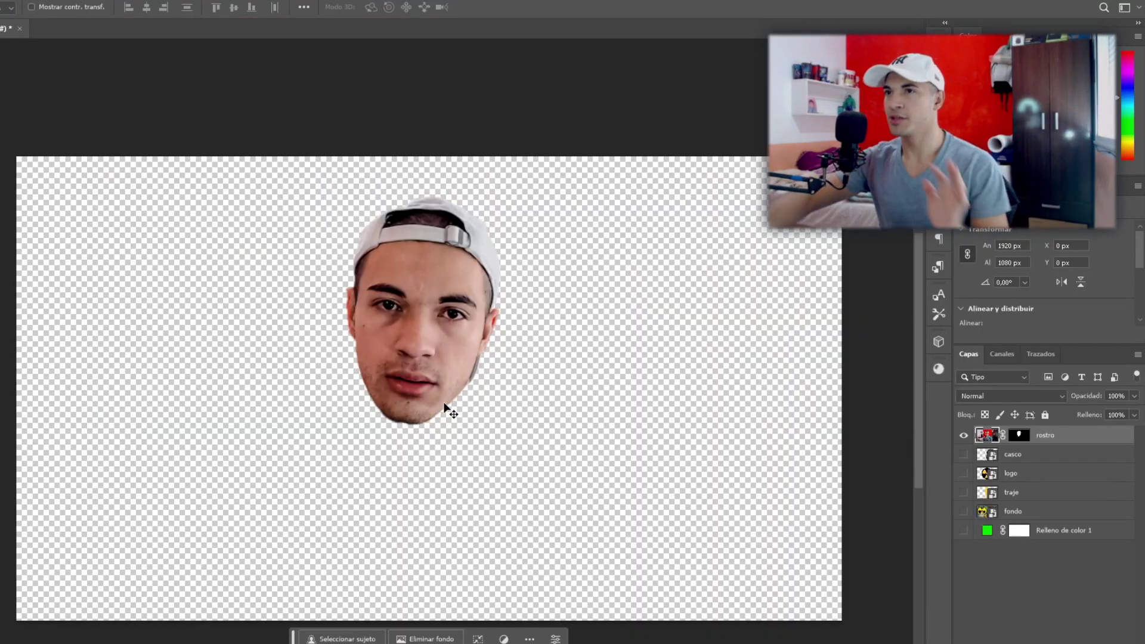
Move the head cutout to the upper right of the canvas, and display only the fondo layer in place of rostro
{"action": "left_click_drag", "start_coordinate": [423, 337], "coordinate": [639, 306]}
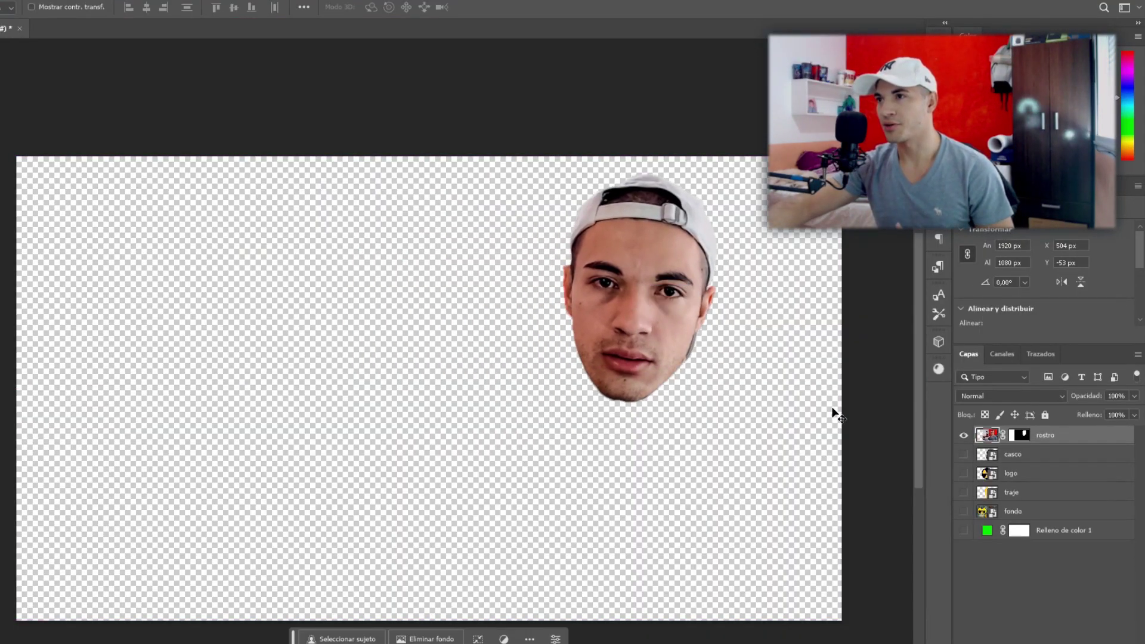
{"action": "left_click", "coordinate": [964, 436]}
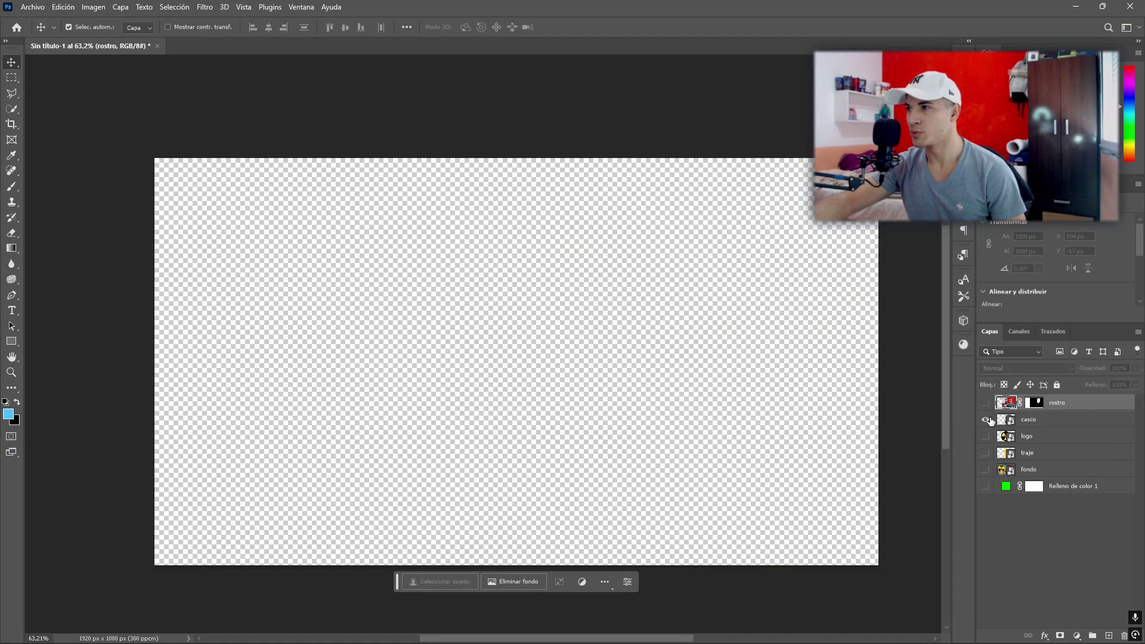
{"action": "left_click", "coordinate": [986, 420]}
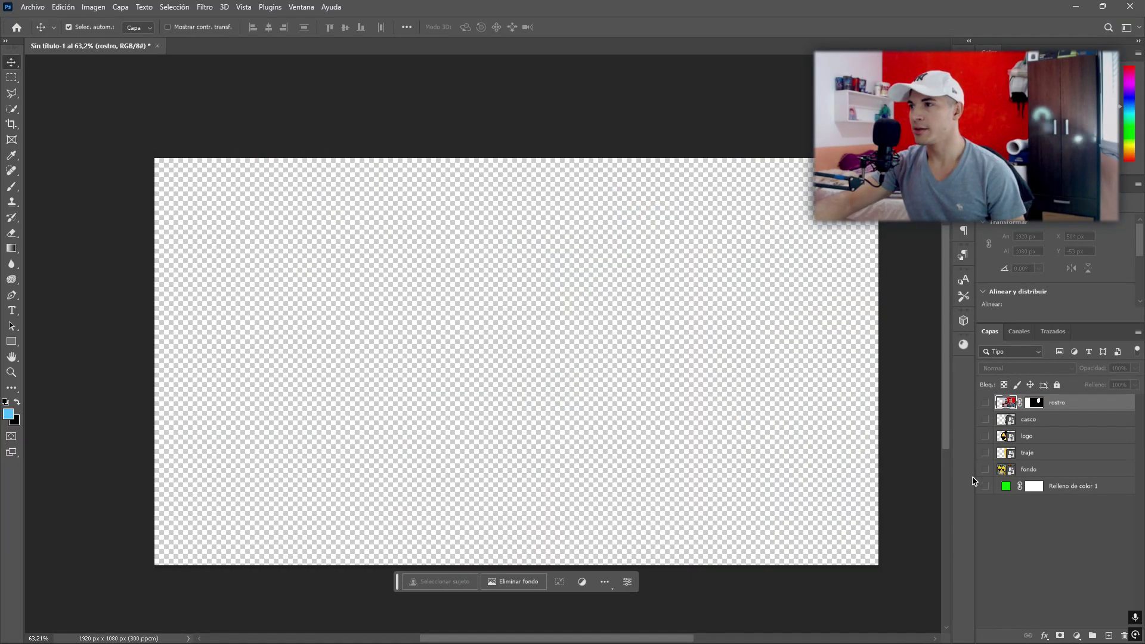
{"action": "left_click", "coordinate": [986, 470]}
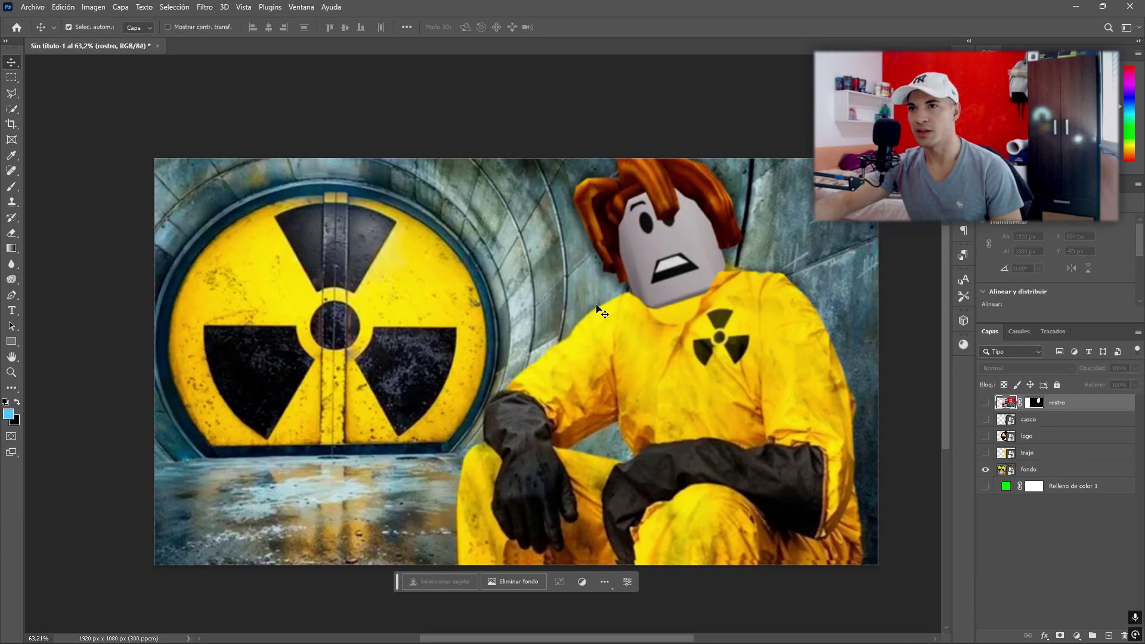
{"action": "left_click", "coordinate": [552, 313]}
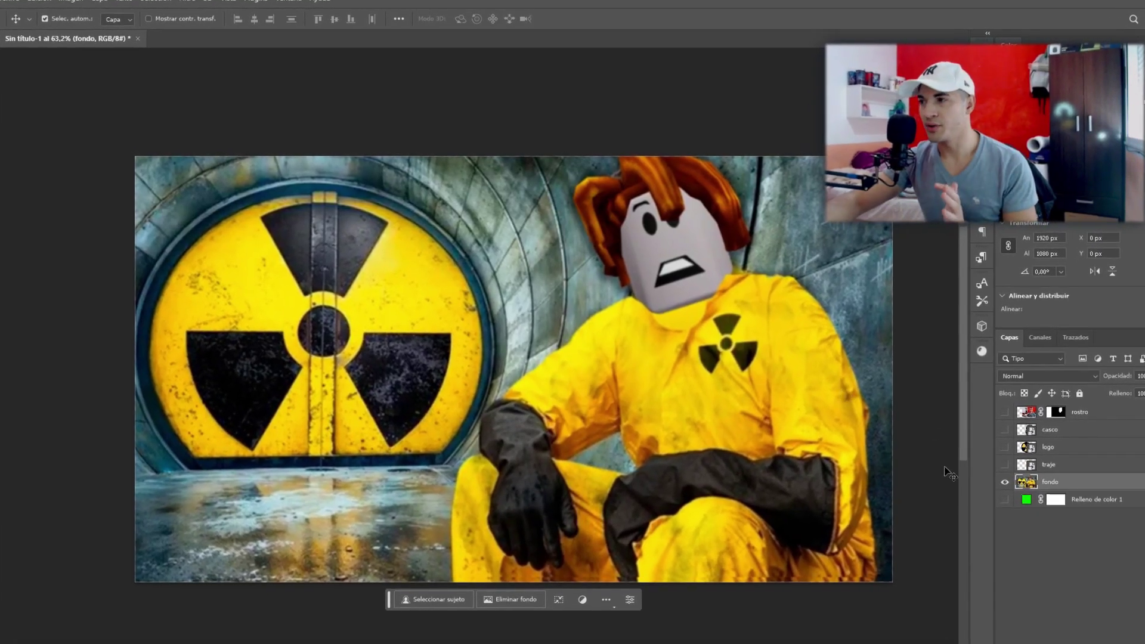
Display the traje layer and move the yellow suit over the seated figure in the fondo image
{"action": "left_click", "coordinate": [1006, 464]}
{"action": "left_click_drag", "start_coordinate": [651, 355], "coordinate": [698, 383]}
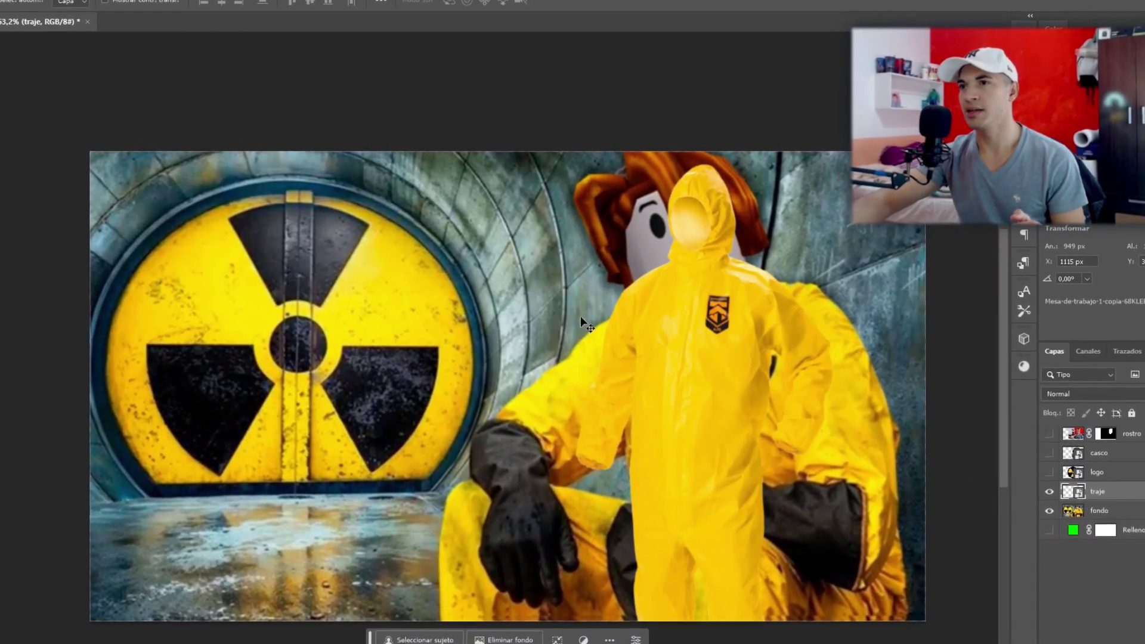
{"action": "left_click_drag", "start_coordinate": [743, 251], "coordinate": [639, 313]}
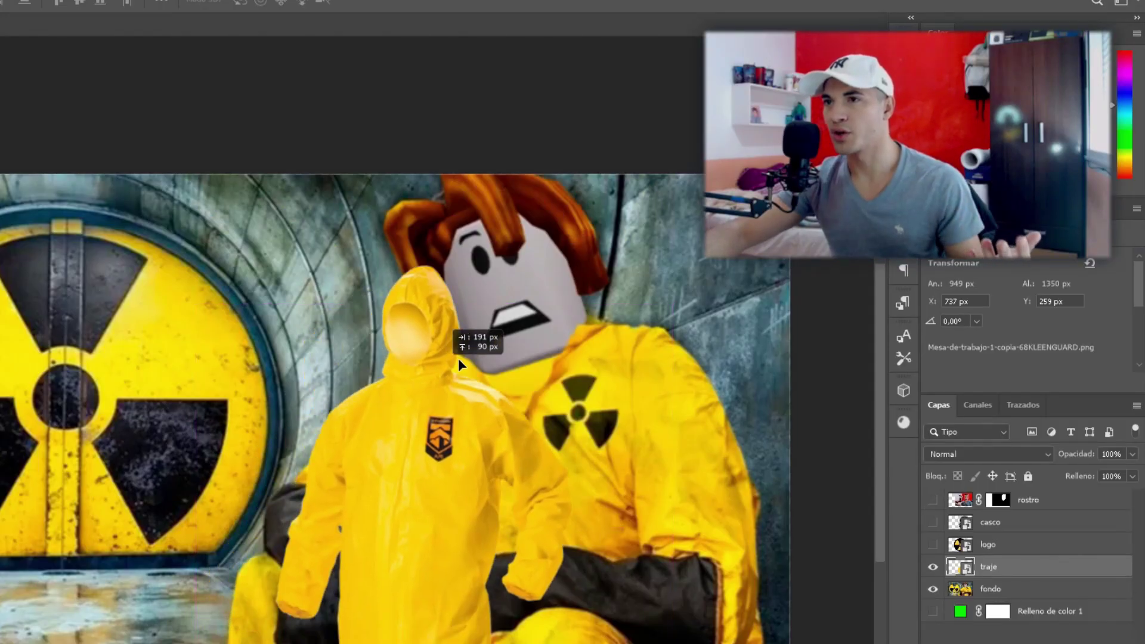
{"action": "left_click_drag", "start_coordinate": [458, 358], "coordinate": [477, 403]}
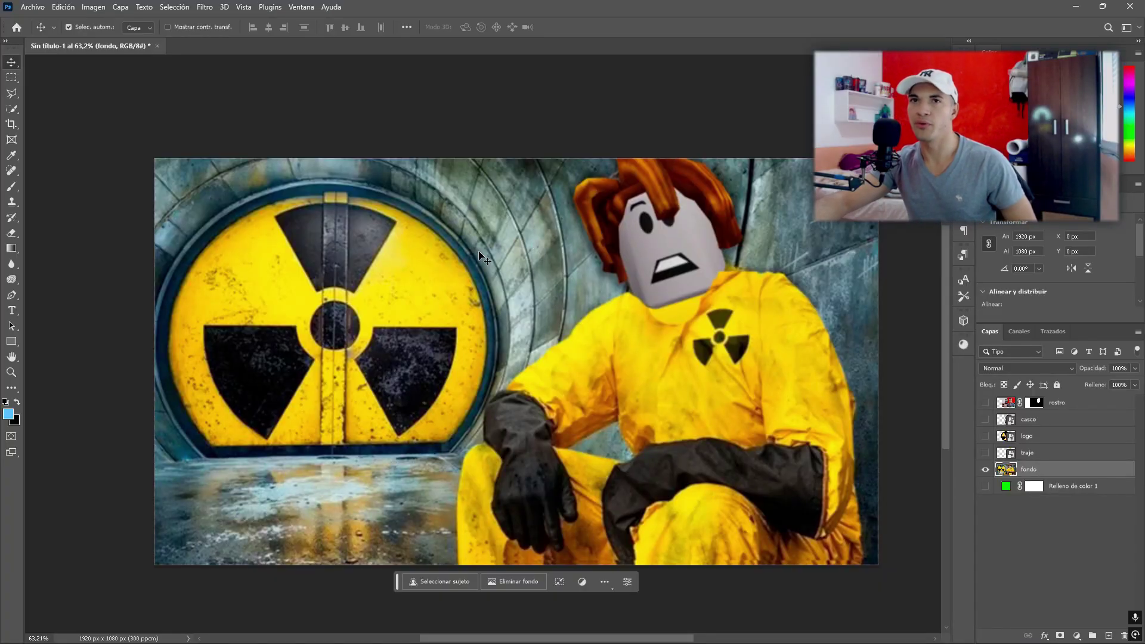
Select the seated Roblox figure on the fondo layer and remove it with Delete and Fill Selection
{"action": "key", "text": "m"}
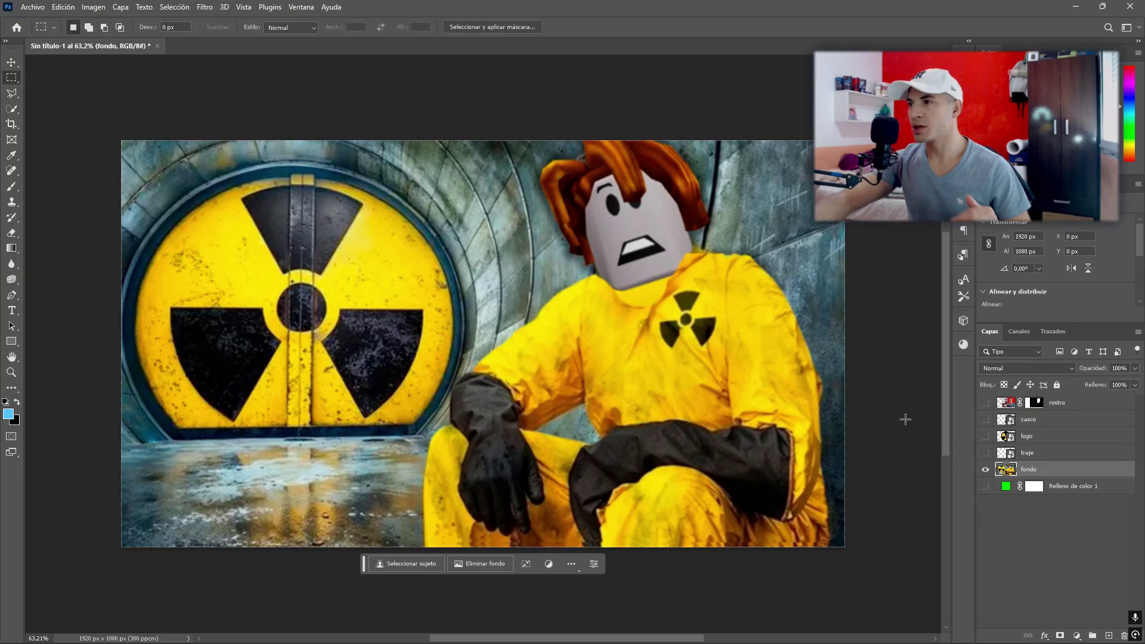
{"action": "left_click", "coordinate": [985, 454]}
{"action": "left_click", "coordinate": [985, 454]}
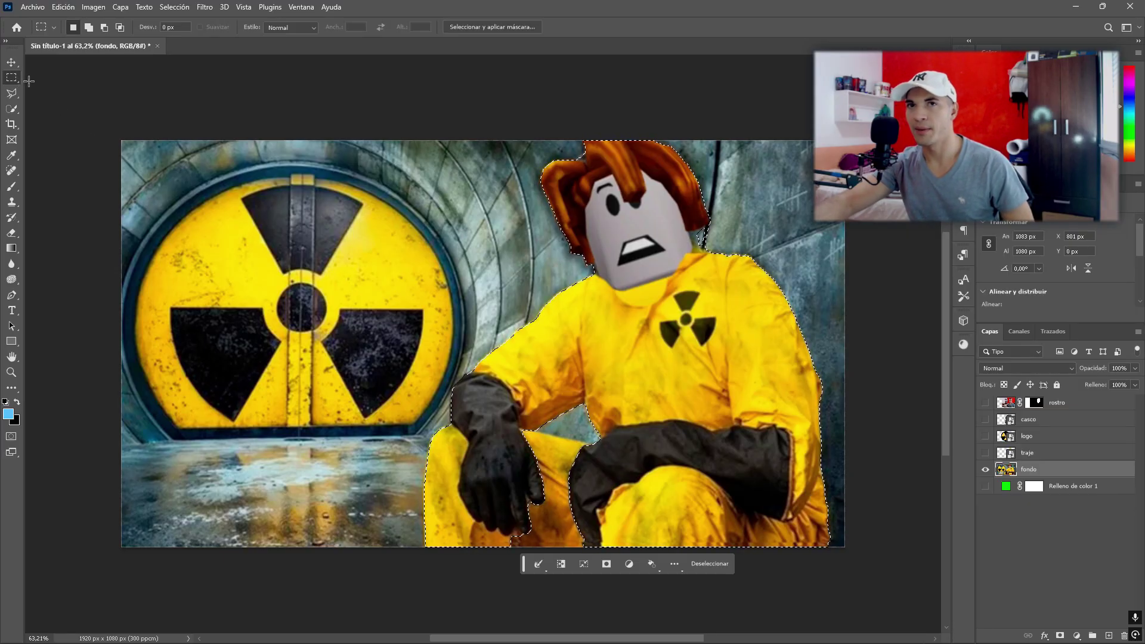
{"action": "left_click_drag", "start_coordinate": [531, 389], "coordinate": [578, 510]}
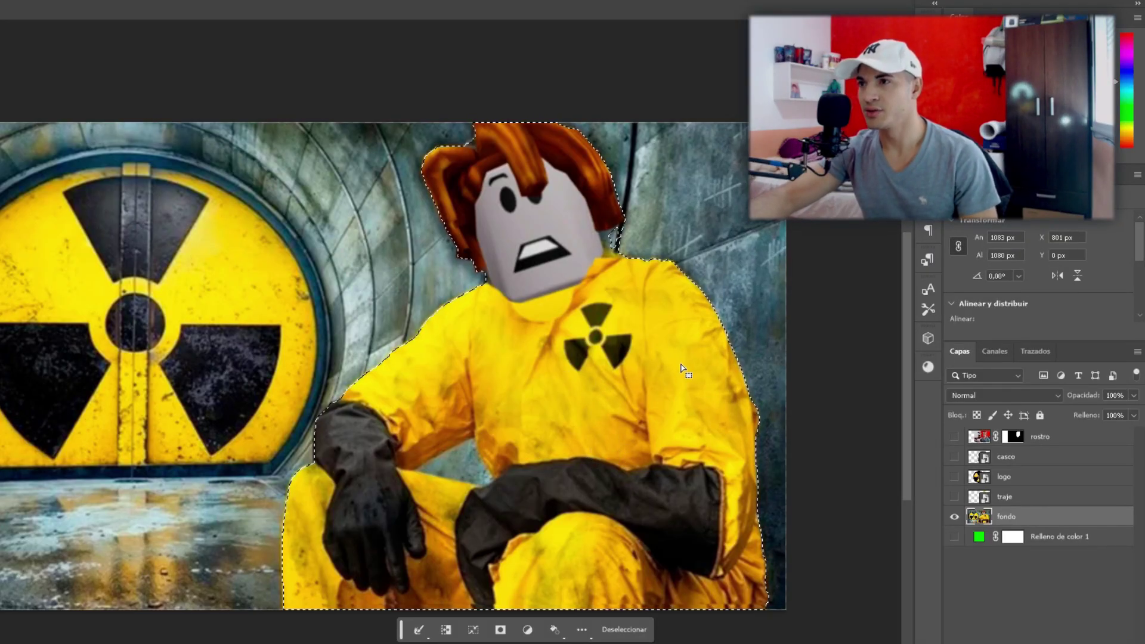
{"action": "right_click", "coordinate": [682, 368]}
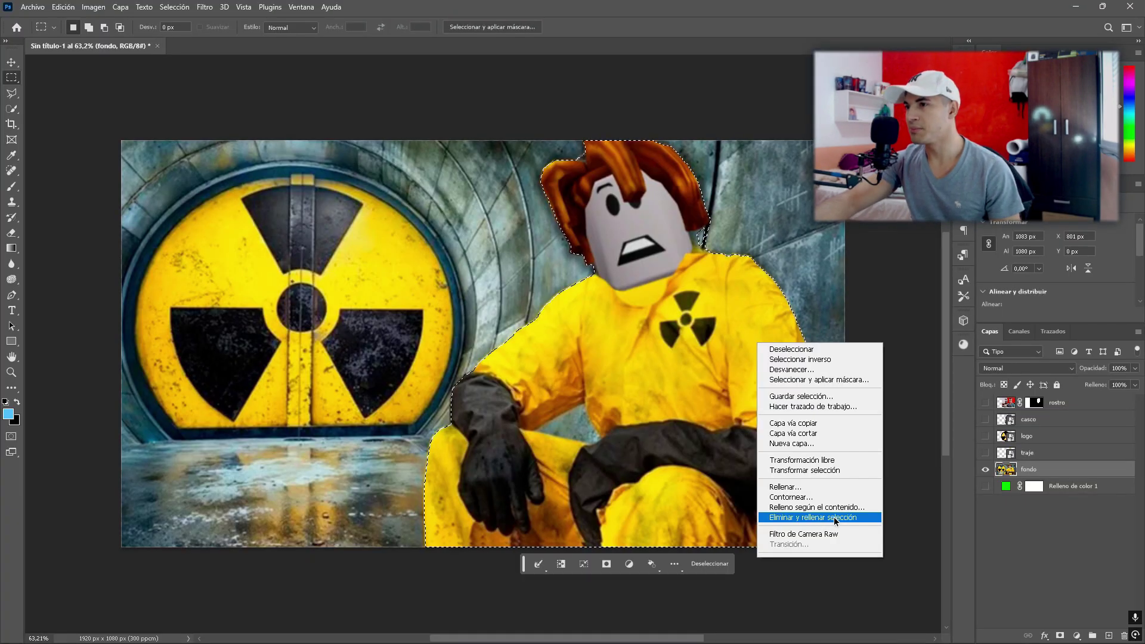
{"action": "left_click", "coordinate": [843, 518]}
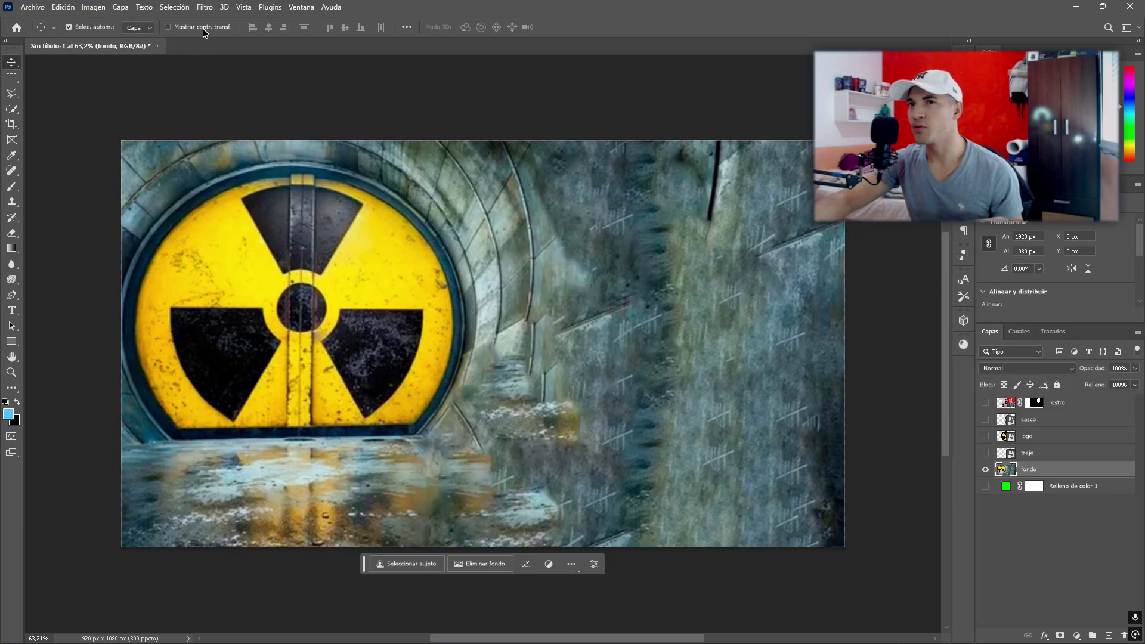
Open the Camera Raw filter on the fondo layer and set sharpening to 150 and color noise reduction to its maximum
{"action": "left_click", "coordinate": [204, 7]}
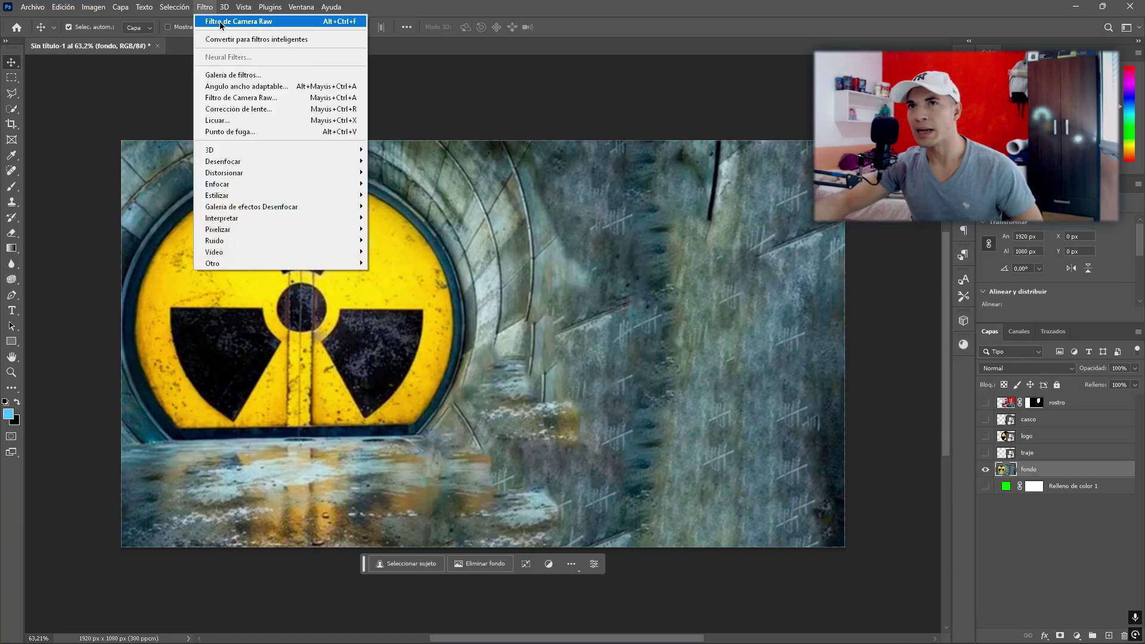
{"action": "left_click", "coordinate": [306, 98]}
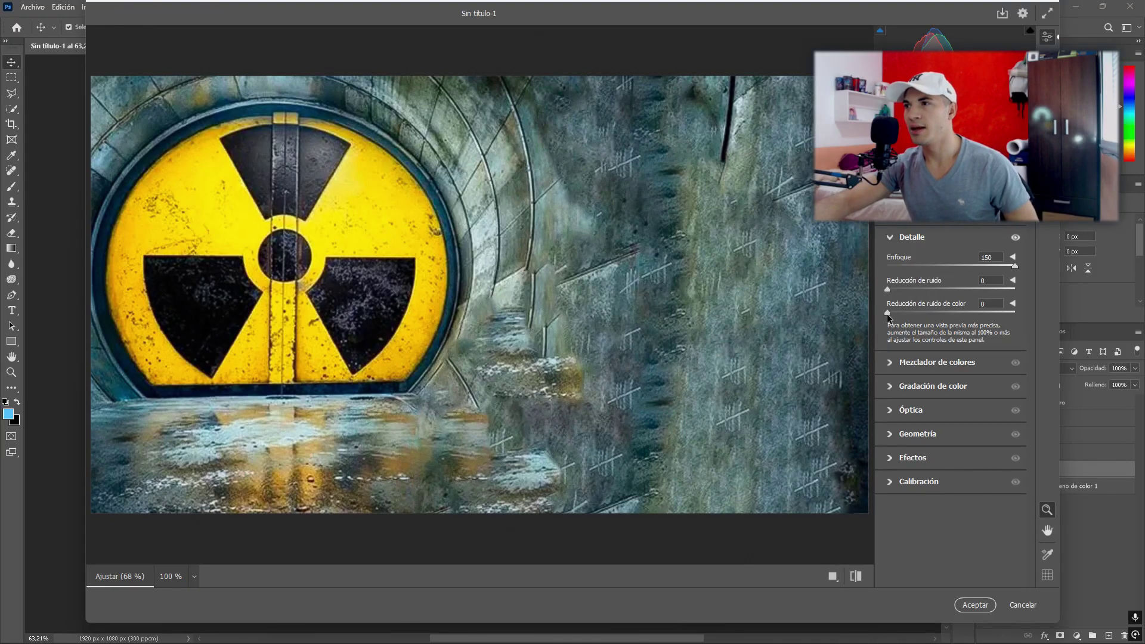
{"action": "left_click_drag", "start_coordinate": [889, 313], "coordinate": [1036, 322]}
{"action": "left_click", "coordinate": [901, 237]}
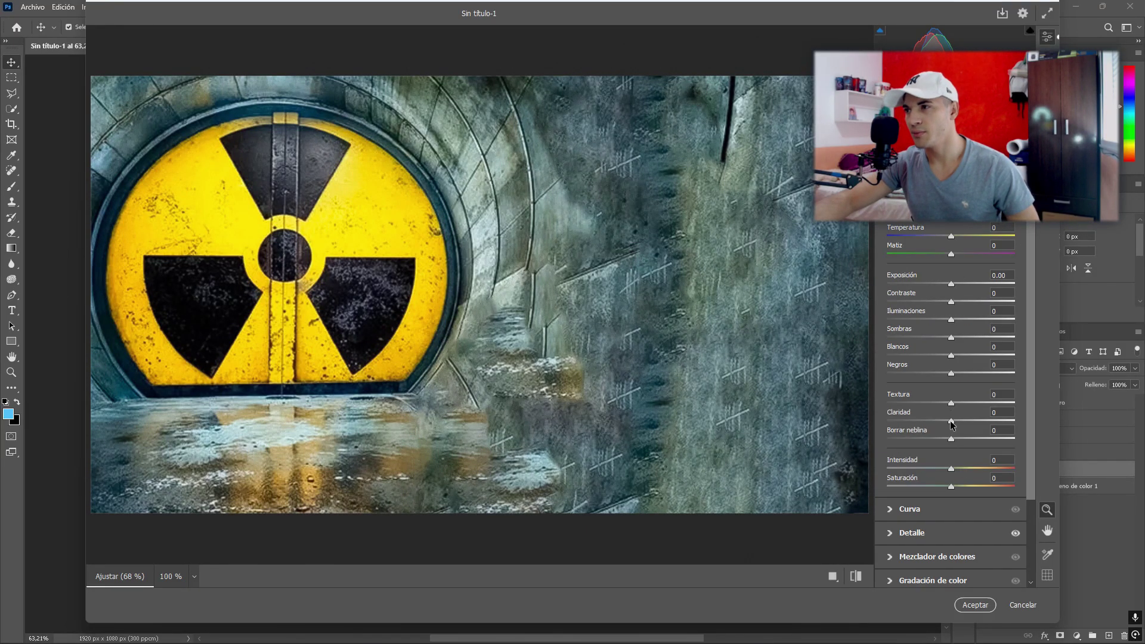
Raise the clarity to +35, compare the fondo image before and after, and apply the Camera Raw filter
{"action": "left_click_drag", "start_coordinate": [951, 421], "coordinate": [971, 421]}
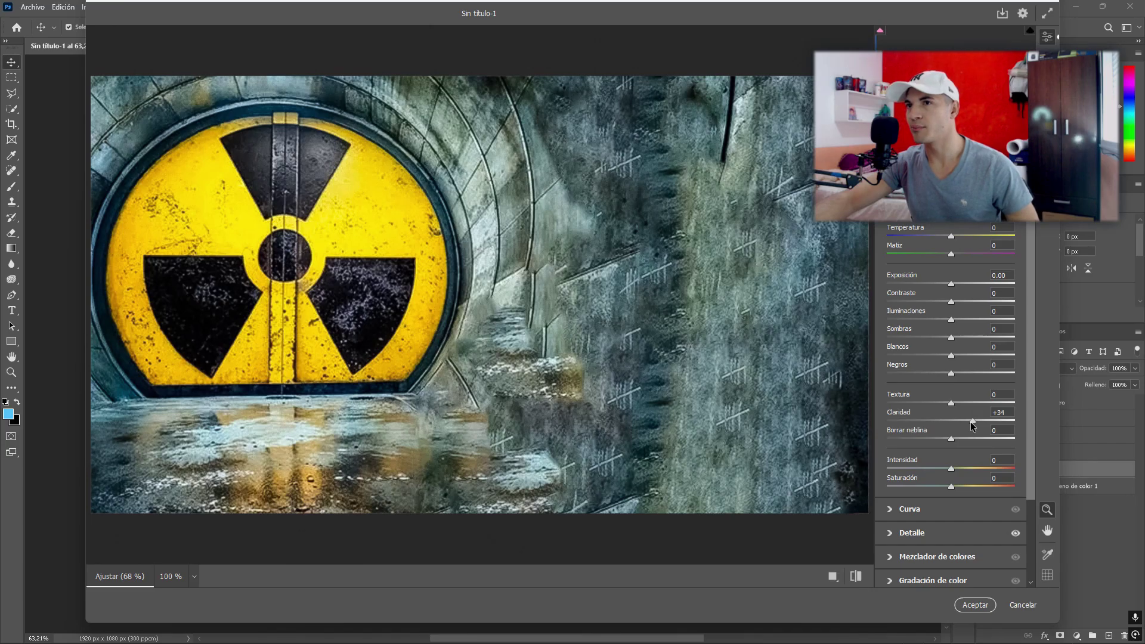
{"action": "left_click", "coordinate": [856, 576]}
{"action": "left_click", "coordinate": [688, 344]}
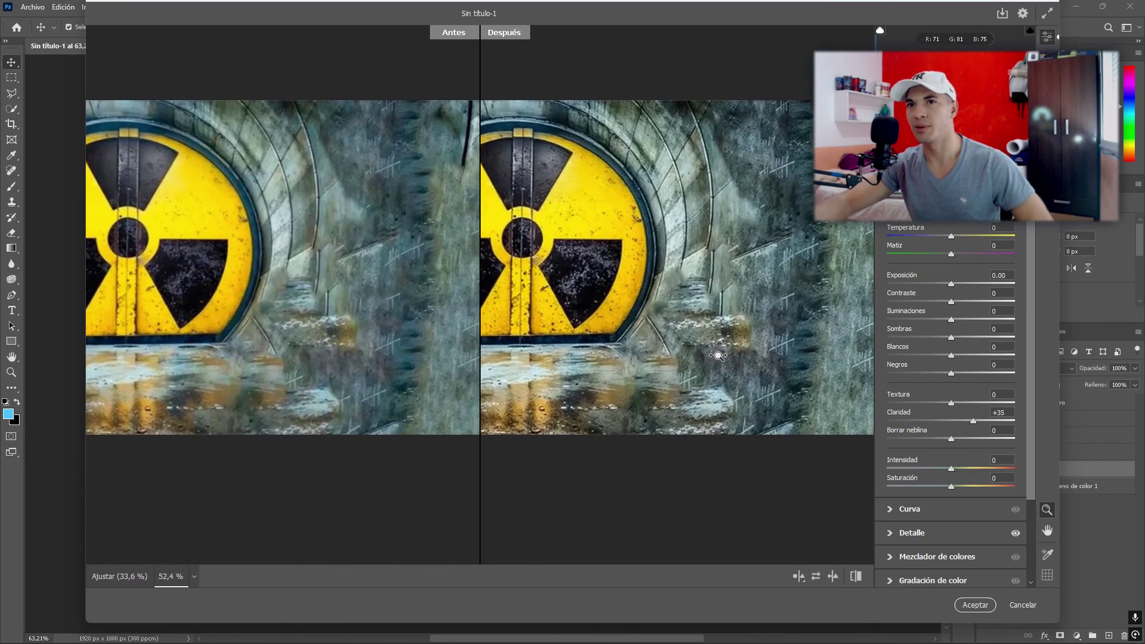
{"action": "key", "text": "Return"}
Display the traje layer and enlarge the suit to about 1735 × 2468 px, with its upper body filling the canvas's right half
{"action": "left_click", "coordinate": [984, 404]}
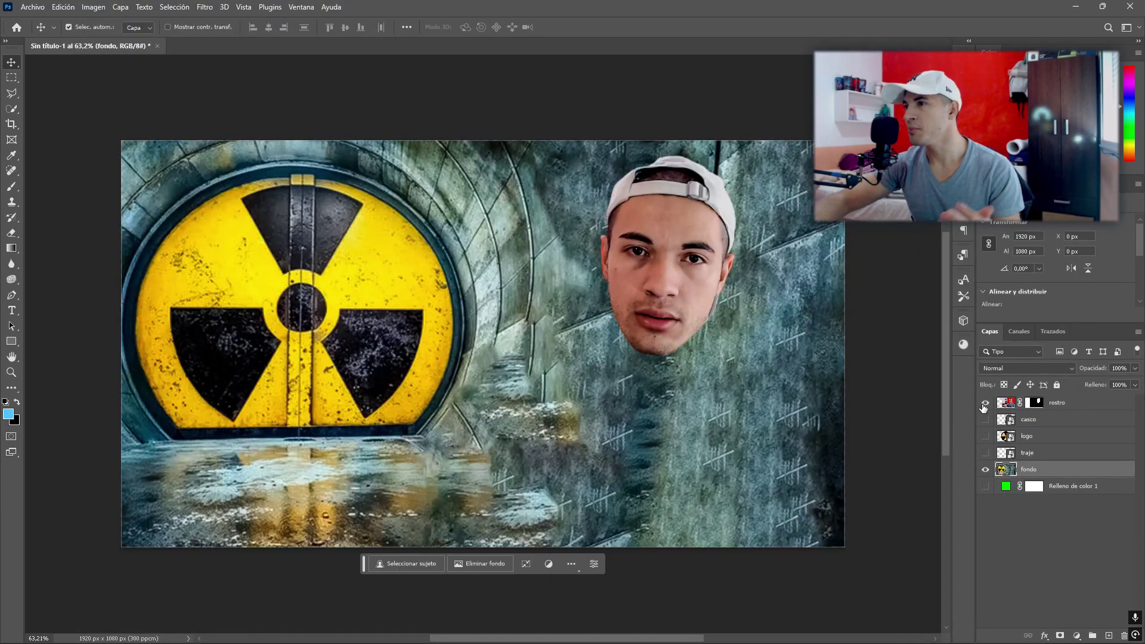
{"action": "left_click", "coordinate": [985, 404]}
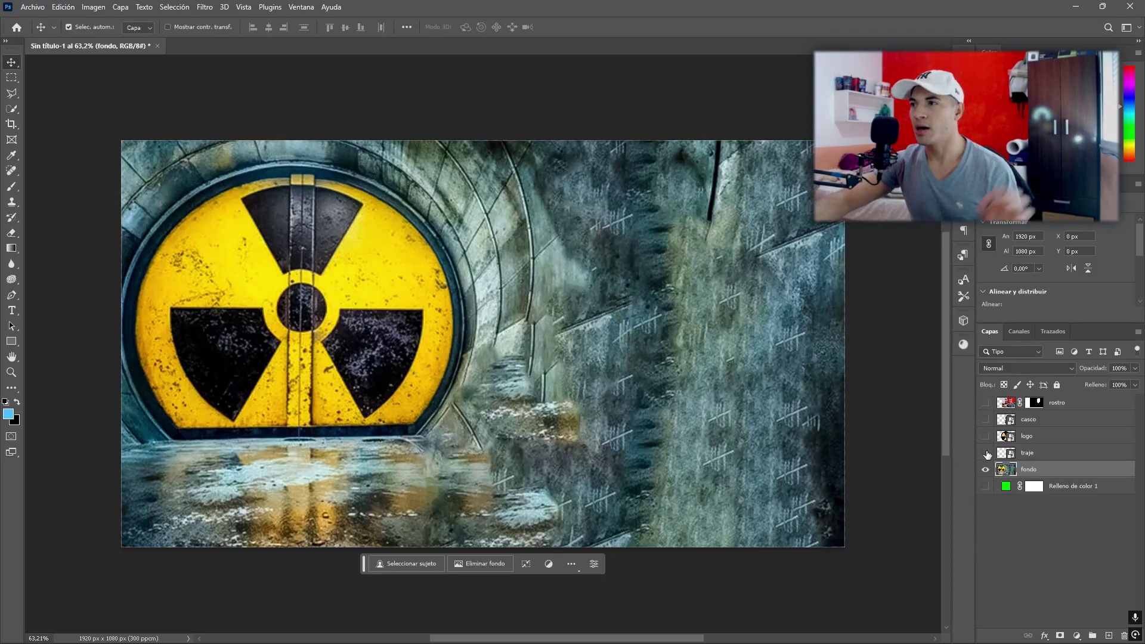
{"action": "left_click", "coordinate": [985, 453]}
{"action": "mouse_move", "coordinate": [589, 300]}
{"action": "left_mouse_down"}
{"action": "mouse_move", "coordinate": [535, 318]}
{"action": "mouse_move", "coordinate": [589, 301]}
{"action": "left_mouse_up"}
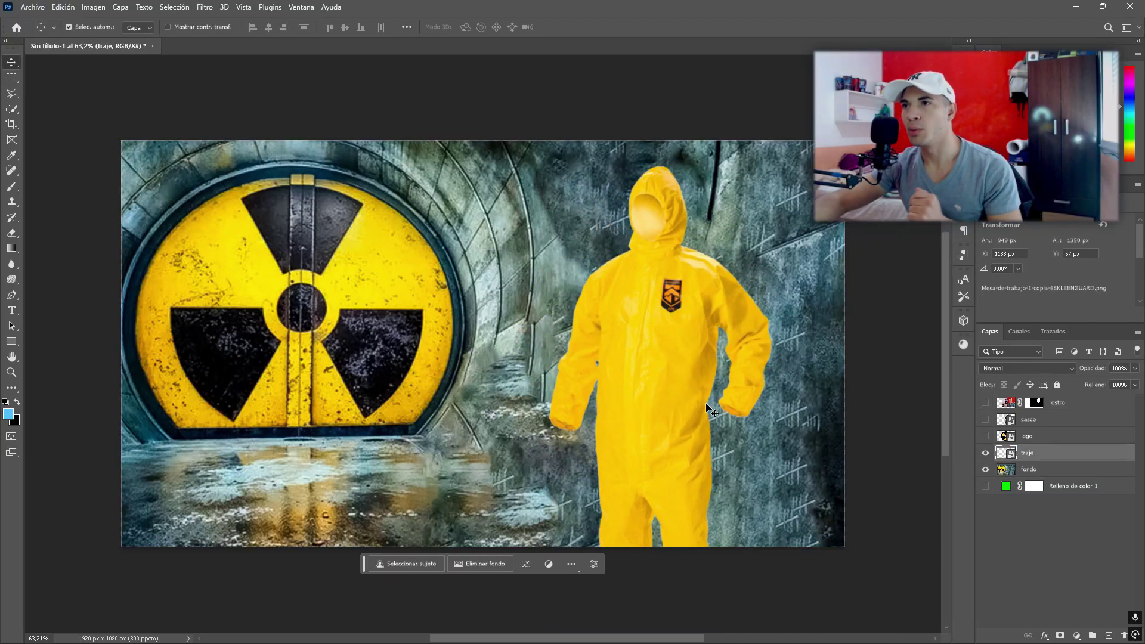
{"action": "left_click_drag", "start_coordinate": [647, 358], "coordinate": [539, 382]}
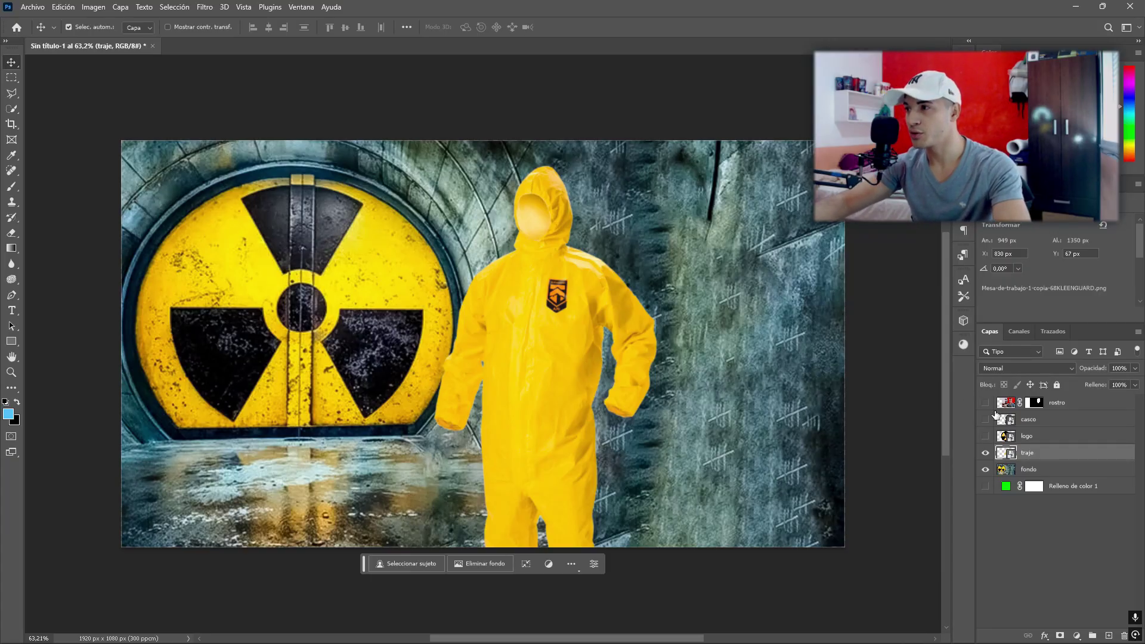
{"action": "key", "text": "ctrl"}
{"action": "key", "text": "ctrl+t"}
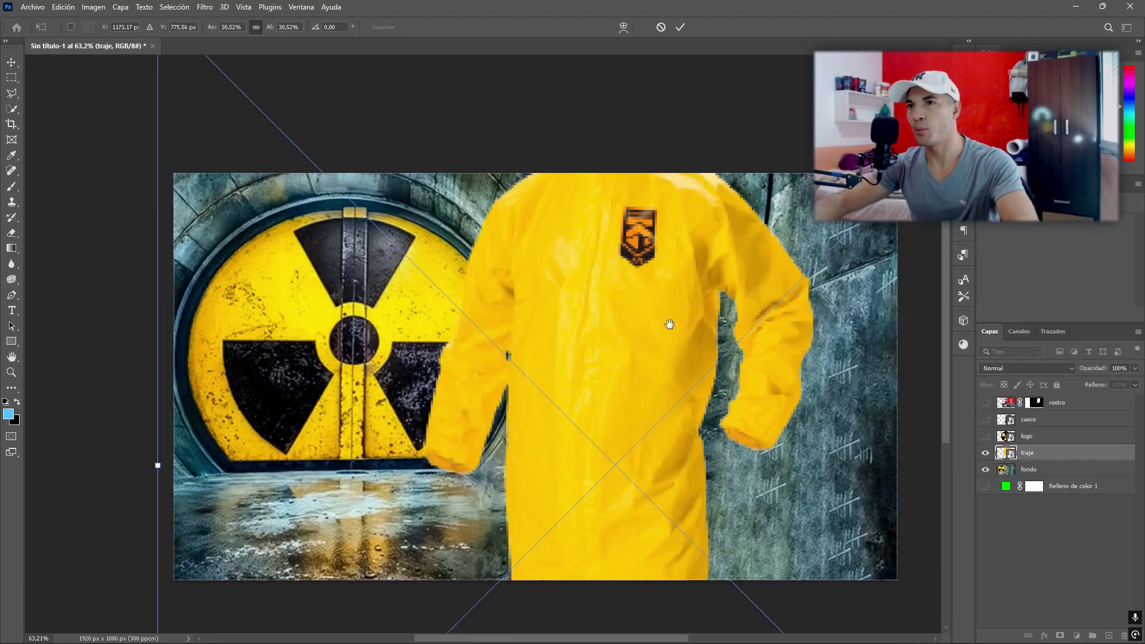
{"action": "left_click_drag", "start_coordinate": [670, 324], "coordinate": [503, 475]}
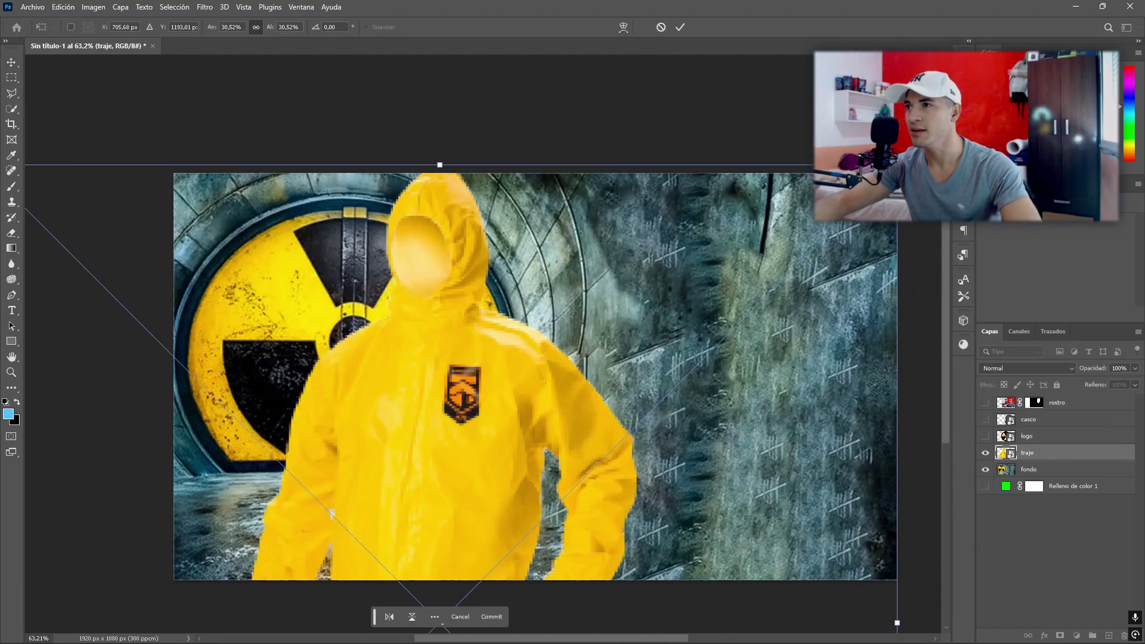
{"action": "left_click_drag", "start_coordinate": [544, 328], "coordinate": [782, 350]}
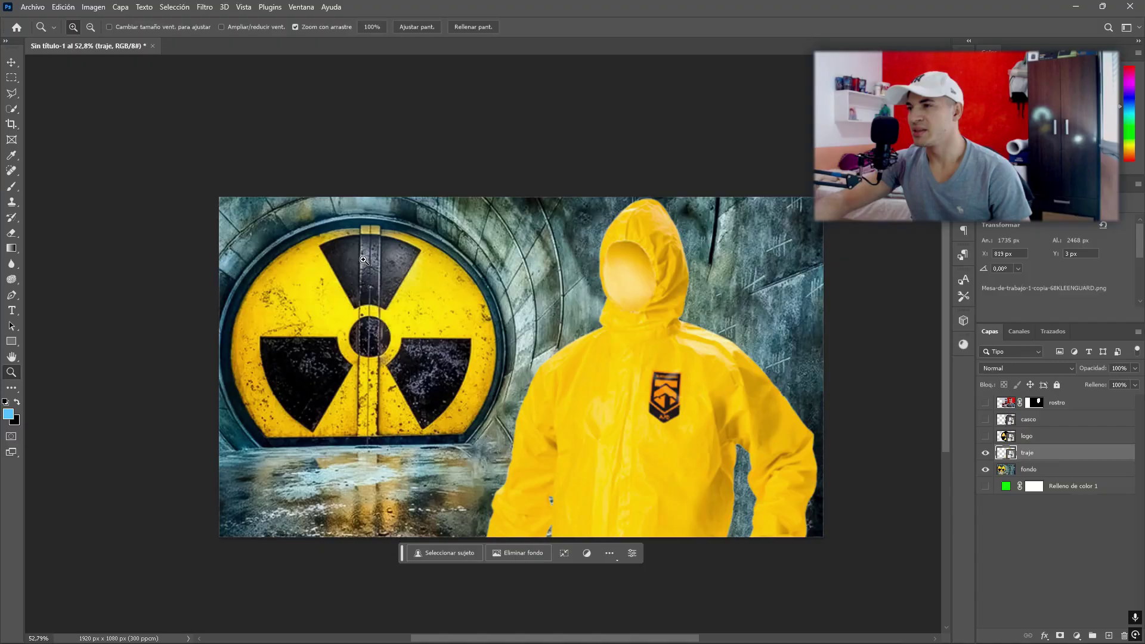
Apply the Camera Raw filter to the traje layer with increased clarity
{"action": "left_click", "coordinate": [204, 7]}
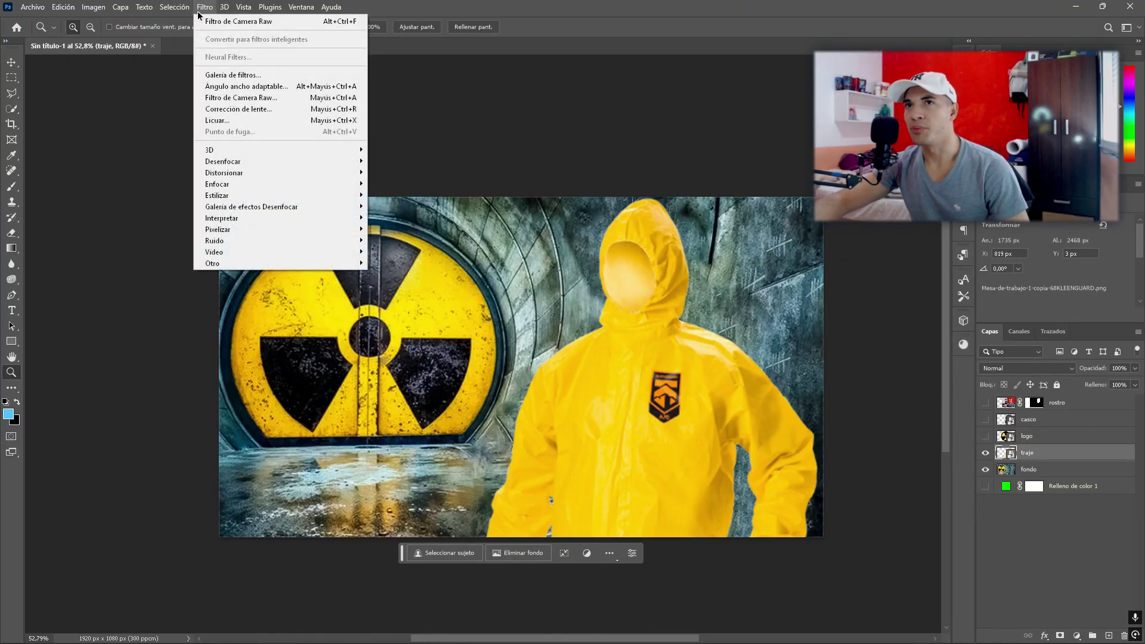
{"action": "left_click", "coordinate": [328, 100]}
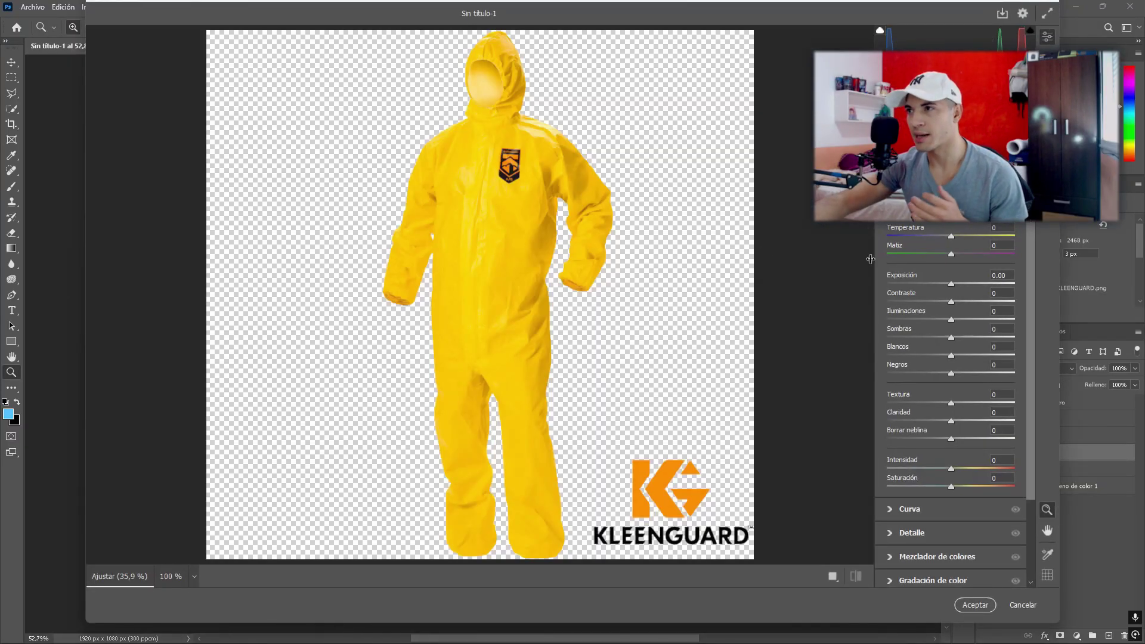
{"action": "key", "text": "q"}
{"action": "left_click_drag", "start_coordinate": [951, 421], "coordinate": [984, 432]}
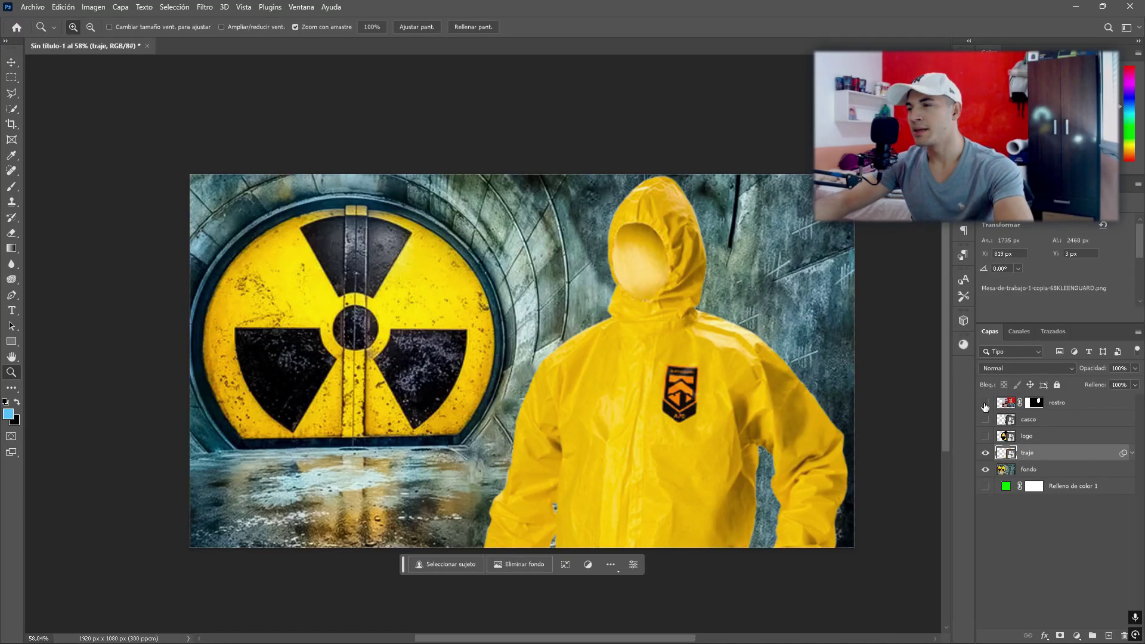
Display the rostro layer, scale the head to about 79.69%, and place it over the suit's hood
{"action": "left_click", "coordinate": [977, 448]}
{"action": "left_click", "coordinate": [12, 62]}
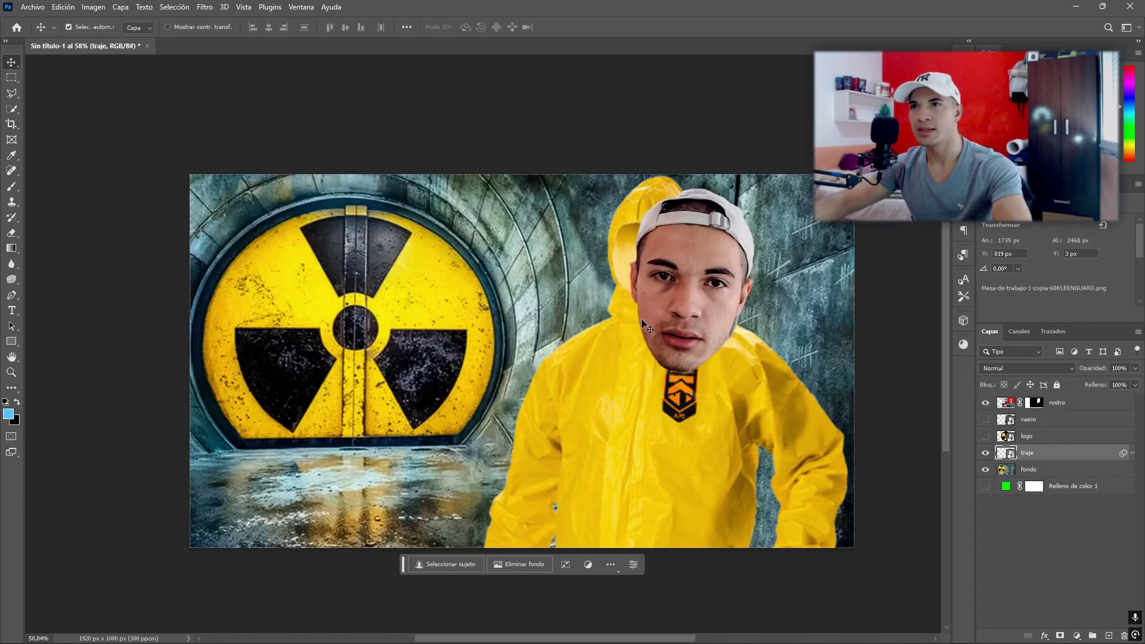
{"action": "left_click_drag", "start_coordinate": [681, 322], "coordinate": [653, 314]}
{"action": "key", "text": "ctrl+t"}
{"action": "left_click_drag", "start_coordinate": [330, 519], "coordinate": [485, 460]}
{"action": "left_click_drag", "start_coordinate": [782, 373], "coordinate": [721, 404]}
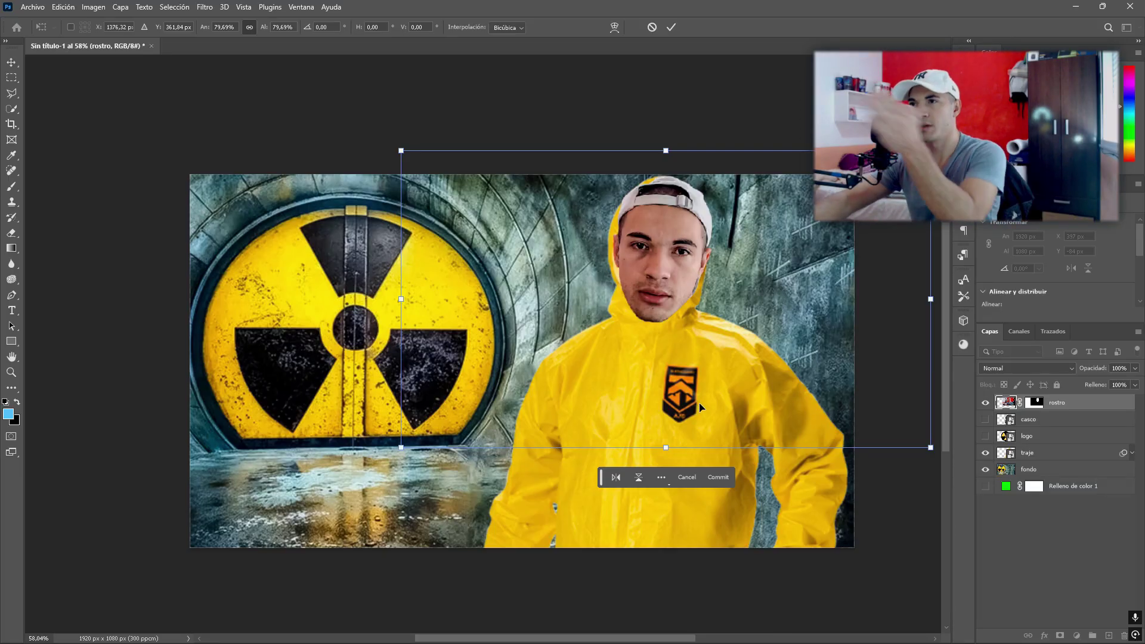
{"action": "left_click_drag", "start_coordinate": [648, 324], "coordinate": [639, 322]}
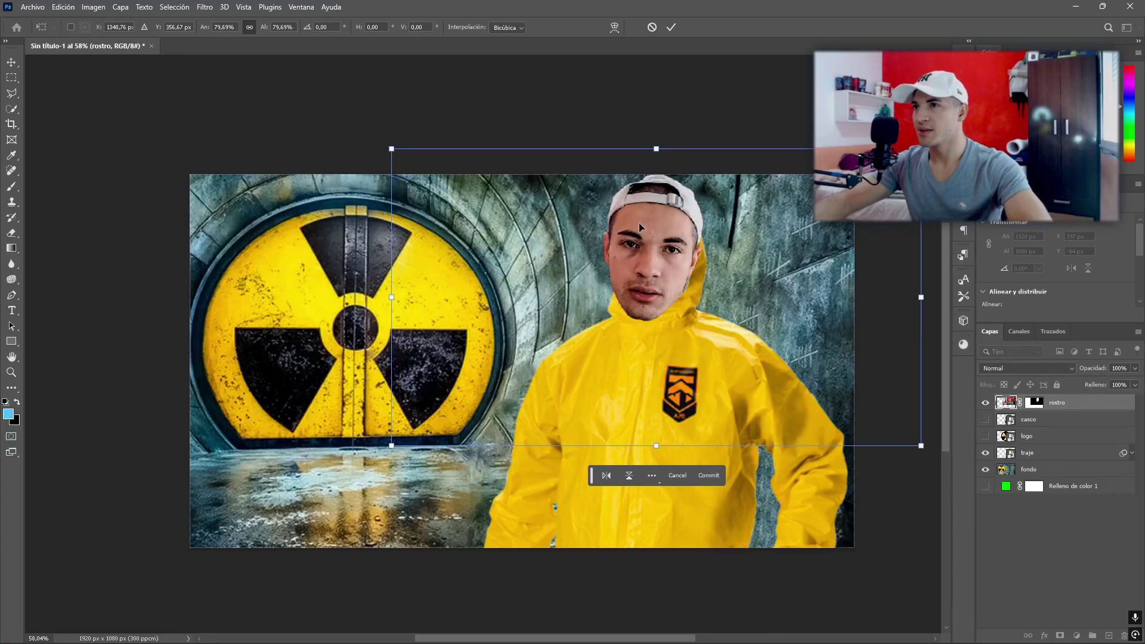
{"action": "left_click", "coordinate": [671, 27]}
Transform the head again, enlarging it slightly and fitting its chin into the collar of the yellow suit
{"action": "key", "text": "ctrl+t"}
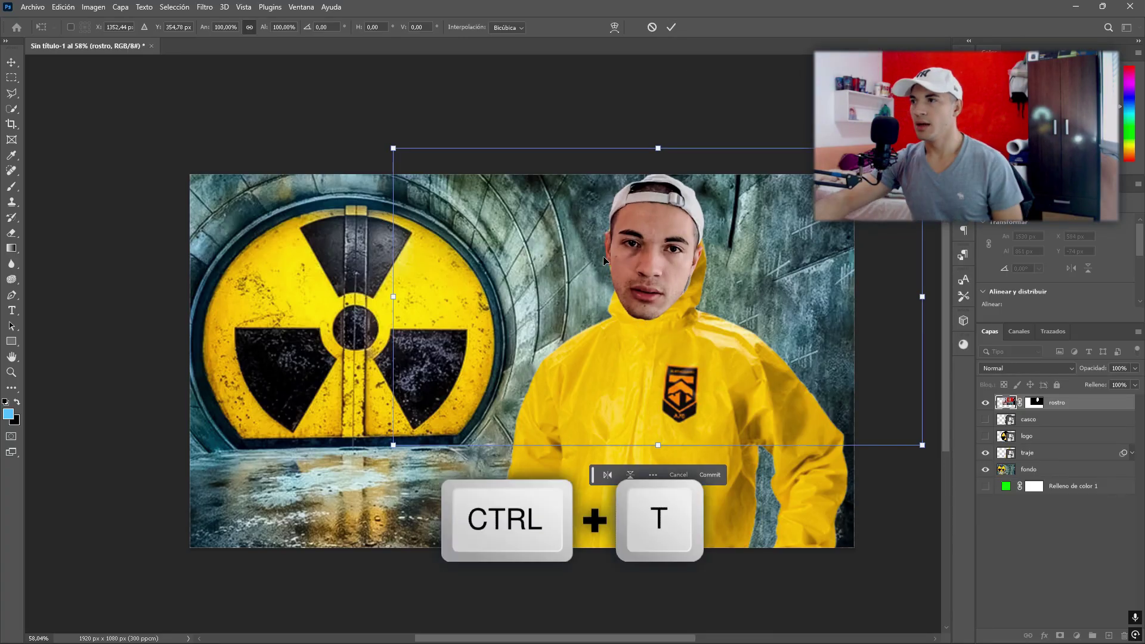
{"action": "left_click_drag", "start_coordinate": [601, 245], "coordinate": [600, 245]}
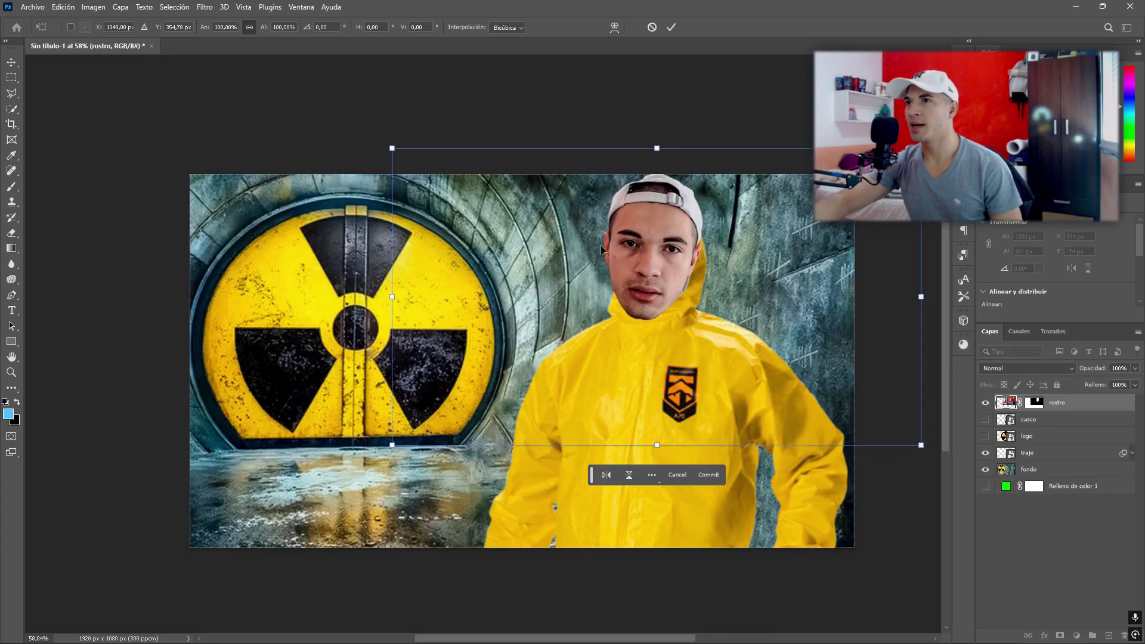
{"action": "left_click_drag", "start_coordinate": [634, 239], "coordinate": [665, 250]}
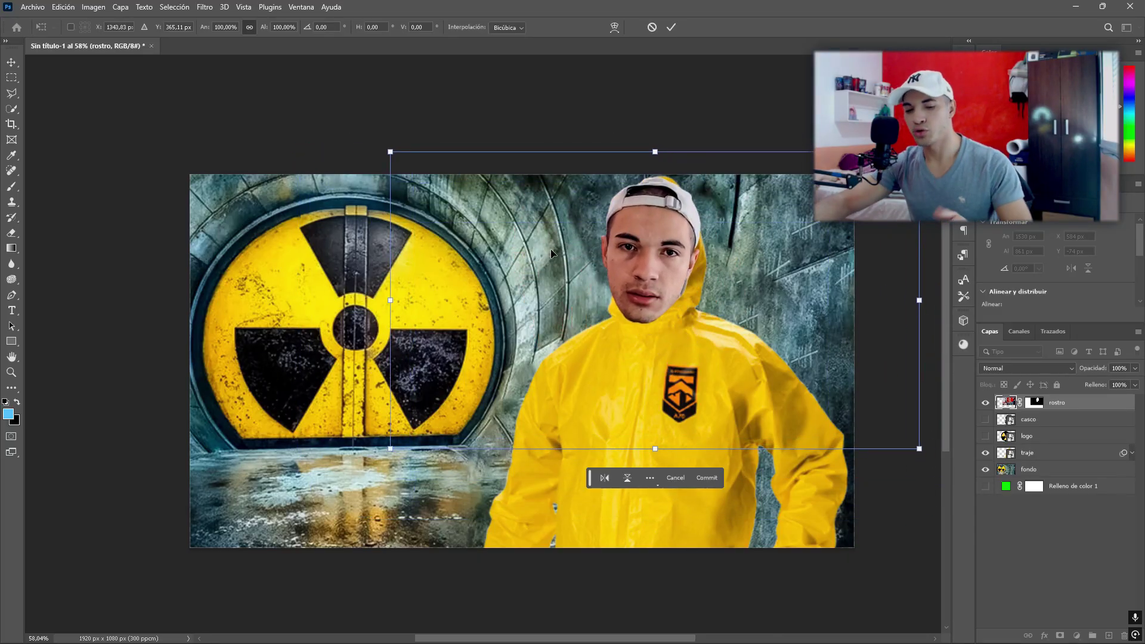
{"action": "left_click_drag", "start_coordinate": [391, 151], "coordinate": [483, 230]}
{"action": "left_click_drag", "start_coordinate": [391, 449], "coordinate": [396, 453]}
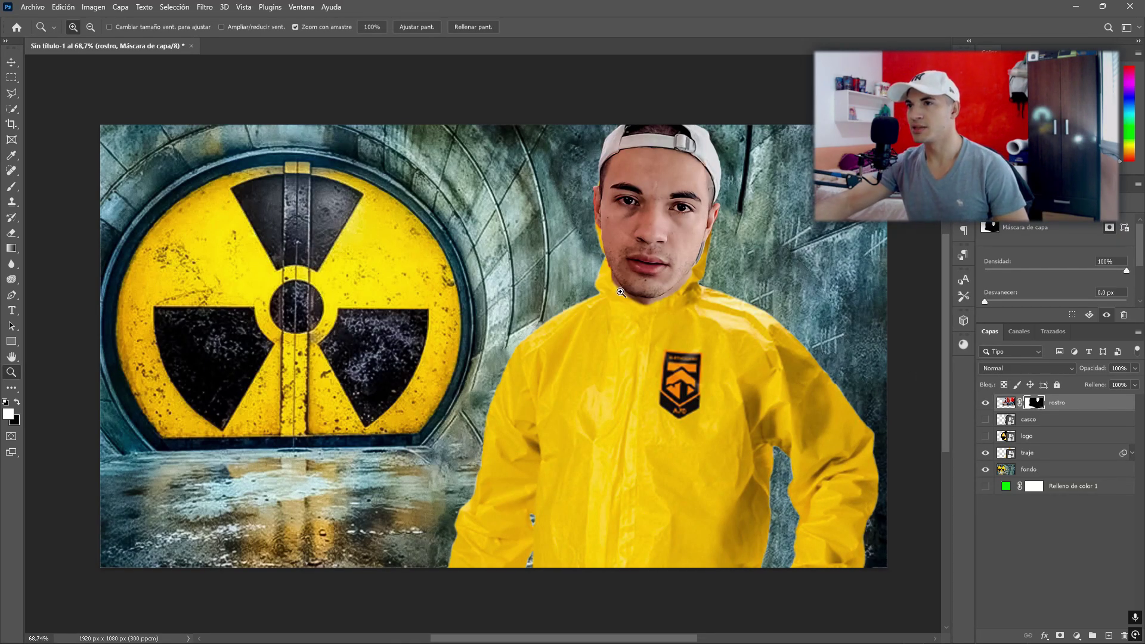
{"action": "left_click_drag", "start_coordinate": [674, 293], "coordinate": [674, 335]}
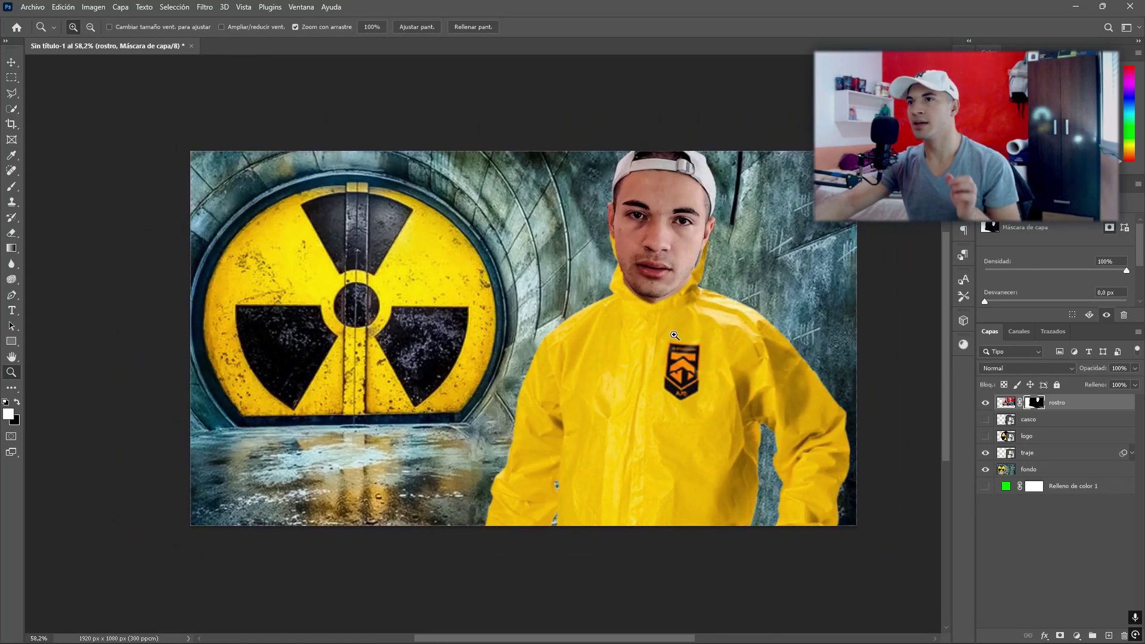
{"action": "left_click_drag", "start_coordinate": [674, 335], "coordinate": [625, 348]}
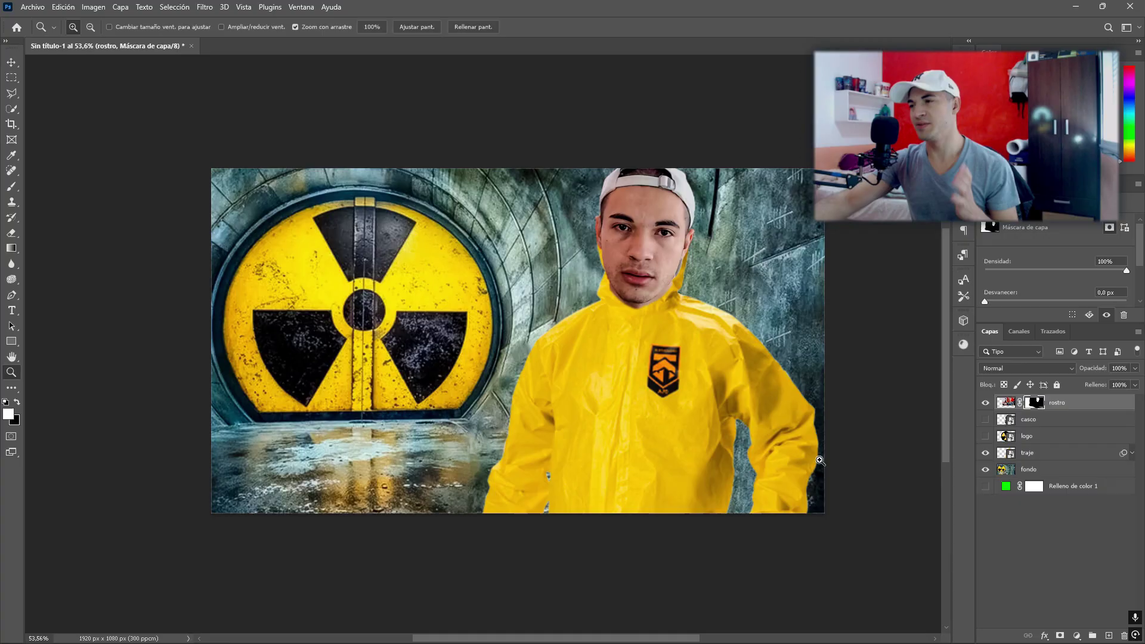
Select the brand patch on the suit's chest and remove it with Content-Aware Fill, output to a new layer
{"action": "left_click", "coordinate": [986, 436]}
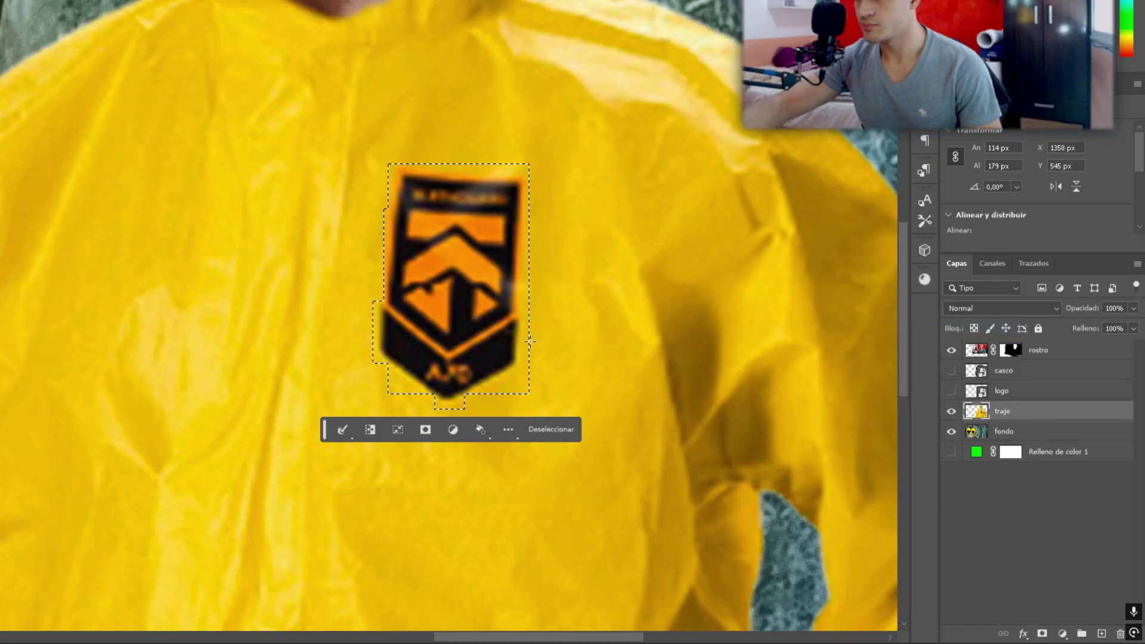
{"action": "right_click", "coordinate": [594, 325]}
{"action": "left_click", "coordinate": [688, 560]}
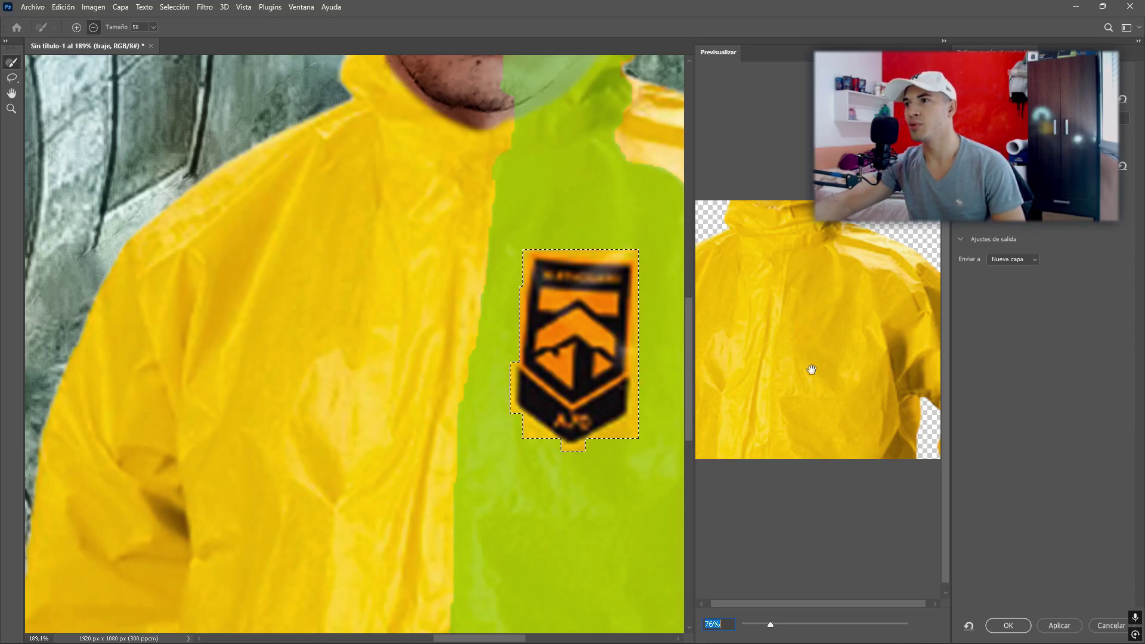
{"action": "left_click", "coordinate": [1008, 625]}
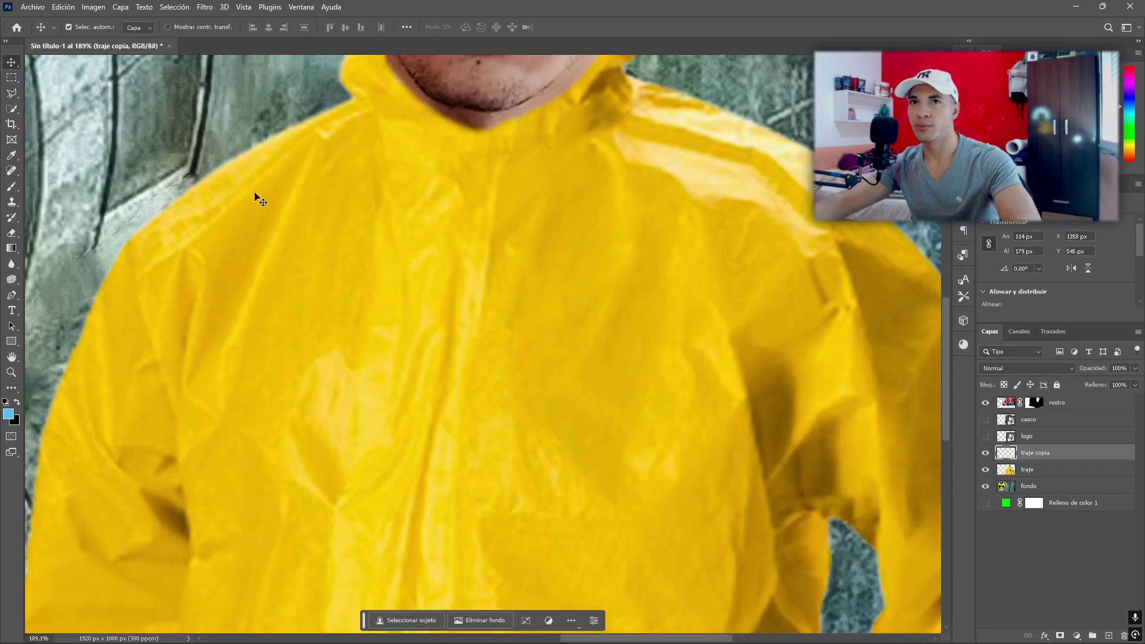
Resize the nuclear symbol on the logo layer to about 153 × 154 px and place it on the suit's chest
{"action": "key", "text": "z"}
{"action": "left_click_drag", "start_coordinate": [581, 309], "coordinate": [511, 312]}
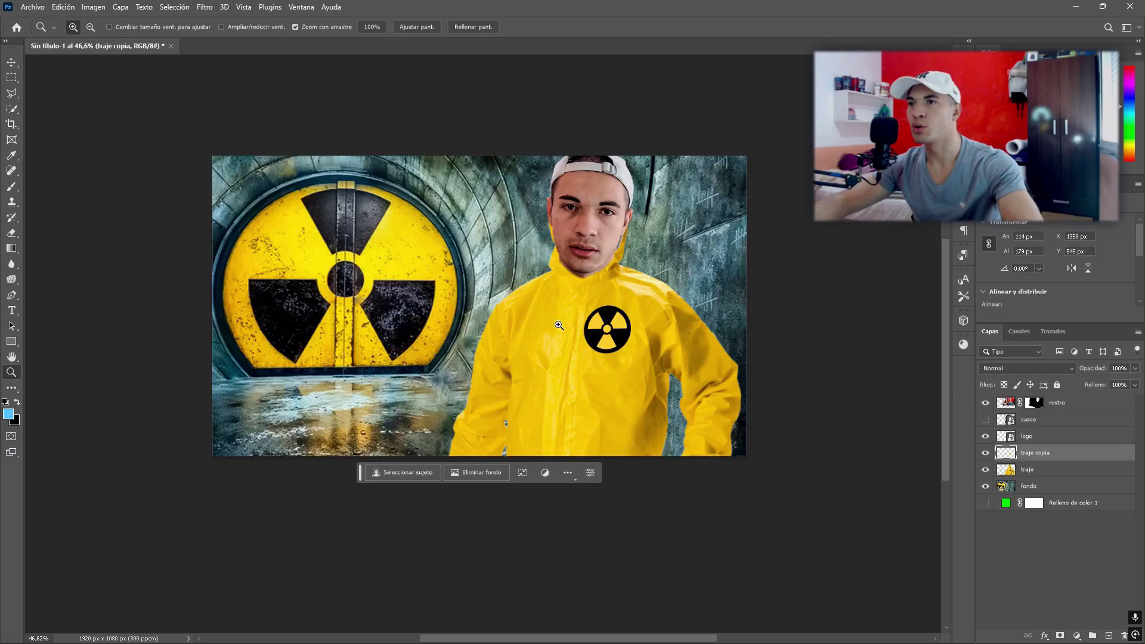
{"action": "key", "text": "alt+bracketright"}
{"action": "key", "text": "ctrl+t"}
{"action": "mouse_move", "coordinate": [583, 352]}
{"action": "left_mouse_down"}
{"action": "mouse_move", "coordinate": [598, 339]}
{"action": "mouse_move", "coordinate": [586, 349]}
{"action": "left_mouse_up"}
{"action": "left_click_drag", "start_coordinate": [622, 331], "coordinate": [631, 336]}
{"action": "key", "text": "Return"}
{"action": "key", "text": "h"}
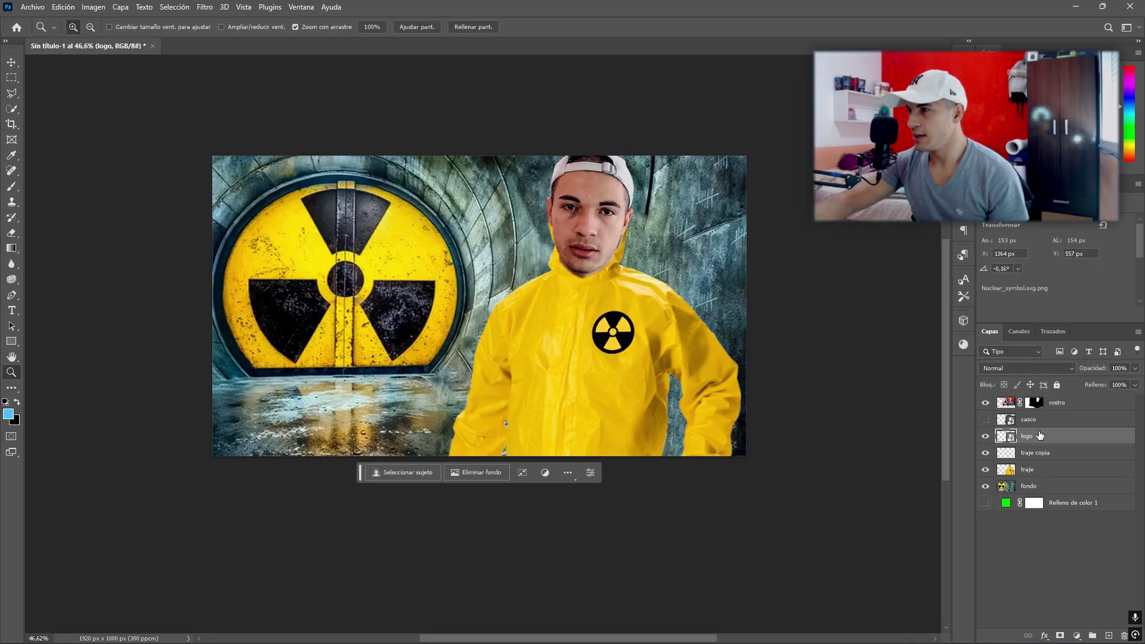
Add an outer glow to the logo layer and change the glow color to black
{"action": "double_click", "coordinate": [1073, 436]}
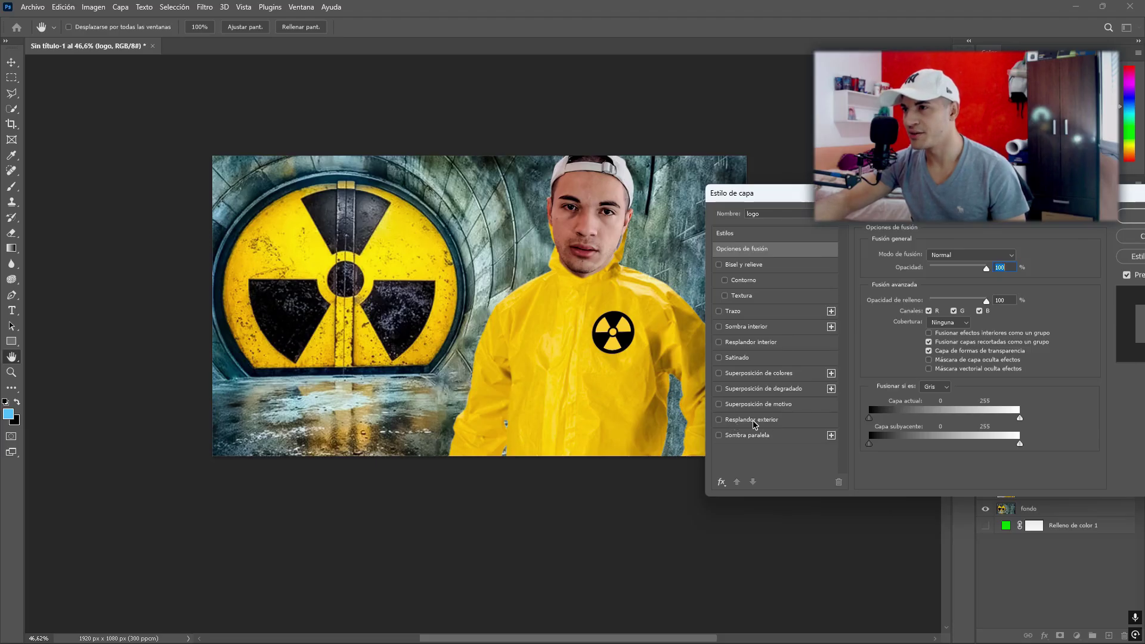
{"action": "left_click", "coordinate": [719, 420]}
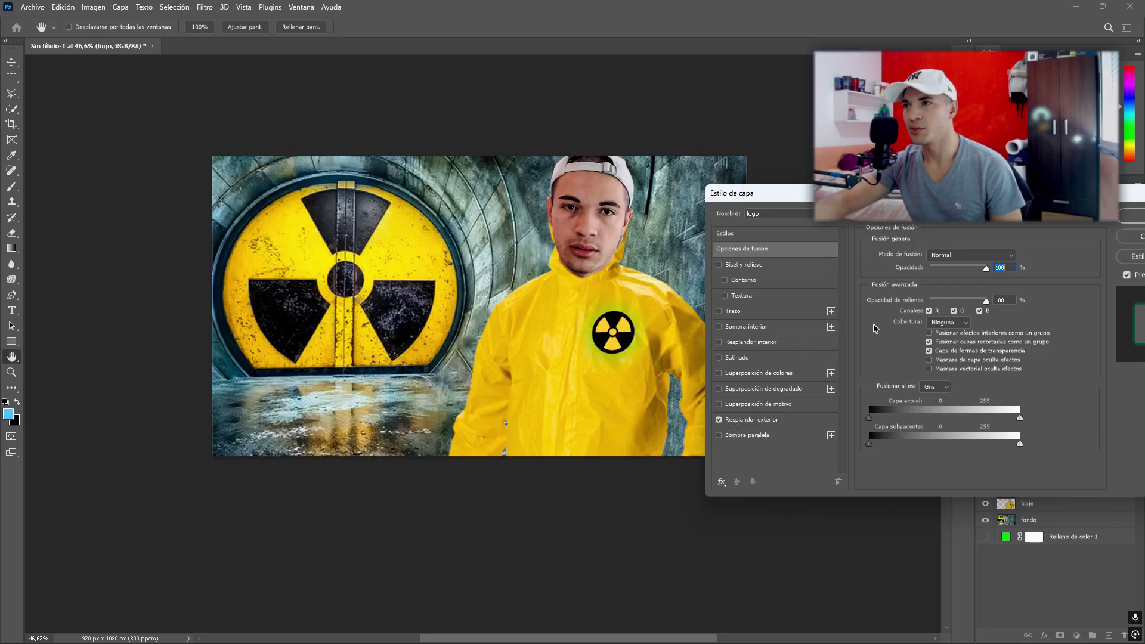
{"action": "left_click", "coordinate": [793, 421]}
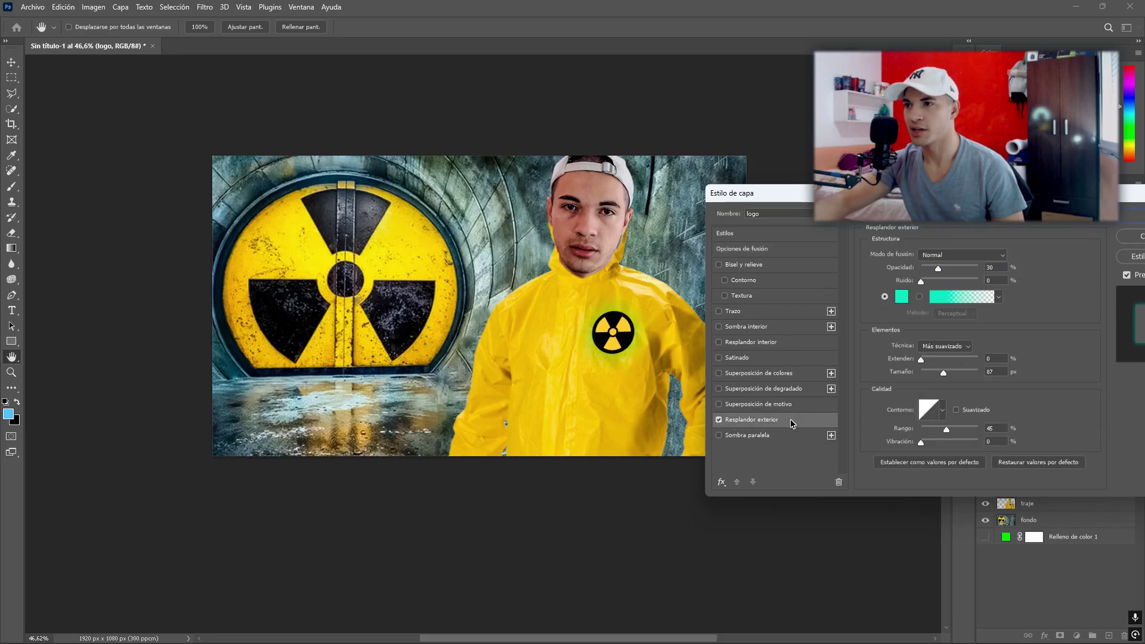
{"action": "left_click", "coordinate": [901, 296]}
{"action": "left_click", "coordinate": [859, 307]}
{"action": "left_click", "coordinate": [1036, 263]}
Set the logo's outer glow to a size of 29 px and an opacity of 23%, and apply the style
{"action": "left_click_drag", "start_coordinate": [944, 373], "coordinate": [931, 375]}
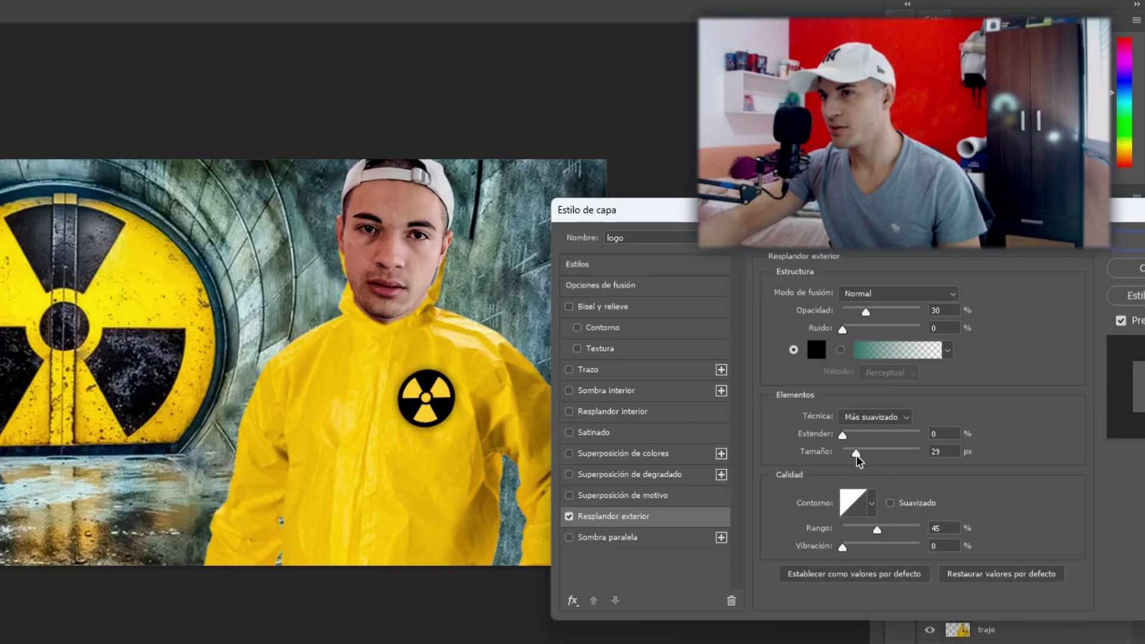
{"action": "mouse_move", "coordinate": [865, 312]}
{"action": "left_mouse_down"}
{"action": "mouse_move", "coordinate": [940, 320]}
{"action": "mouse_move", "coordinate": [860, 319]}
{"action": "left_mouse_up"}
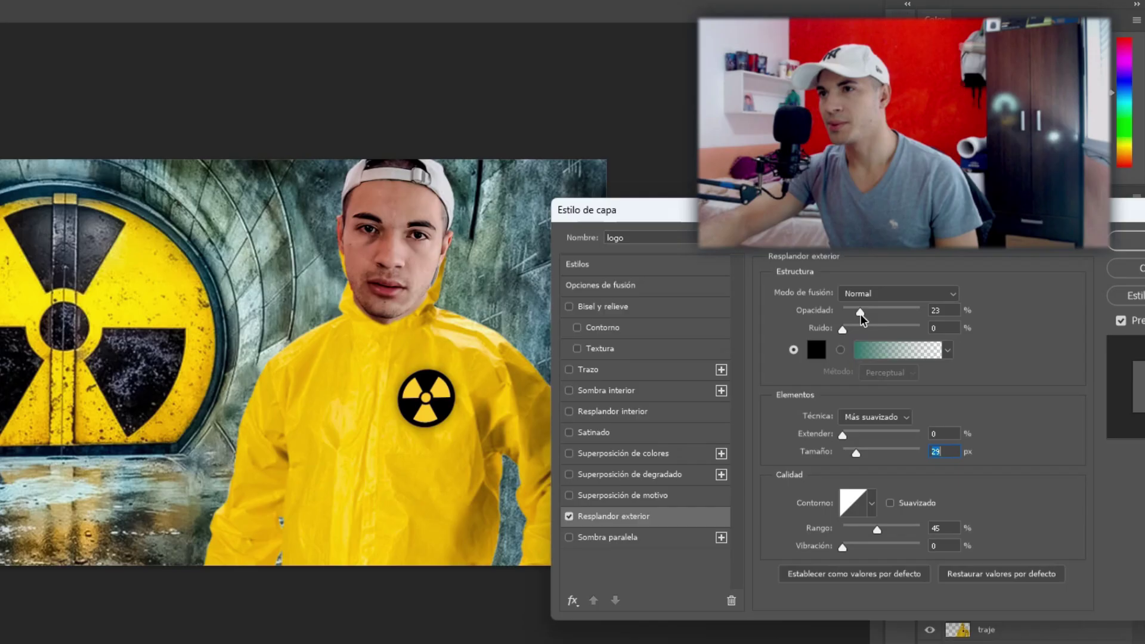
{"action": "key", "text": "Return"}
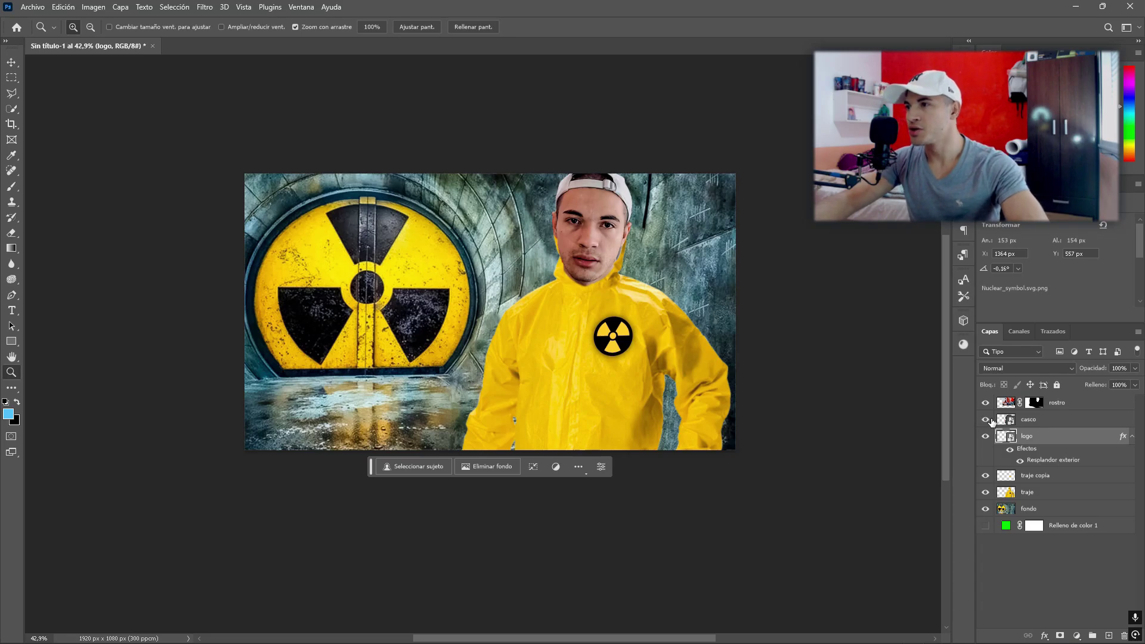
Display the casco layer above rostro, move the gas mask beside the suit's sleeve, and start distorting it with its transform corners
{"action": "left_click", "coordinate": [988, 420]}
{"action": "left_click", "coordinate": [1022, 423]}
{"action": "left_click_drag", "start_coordinate": [605, 344], "coordinate": [618, 357]}
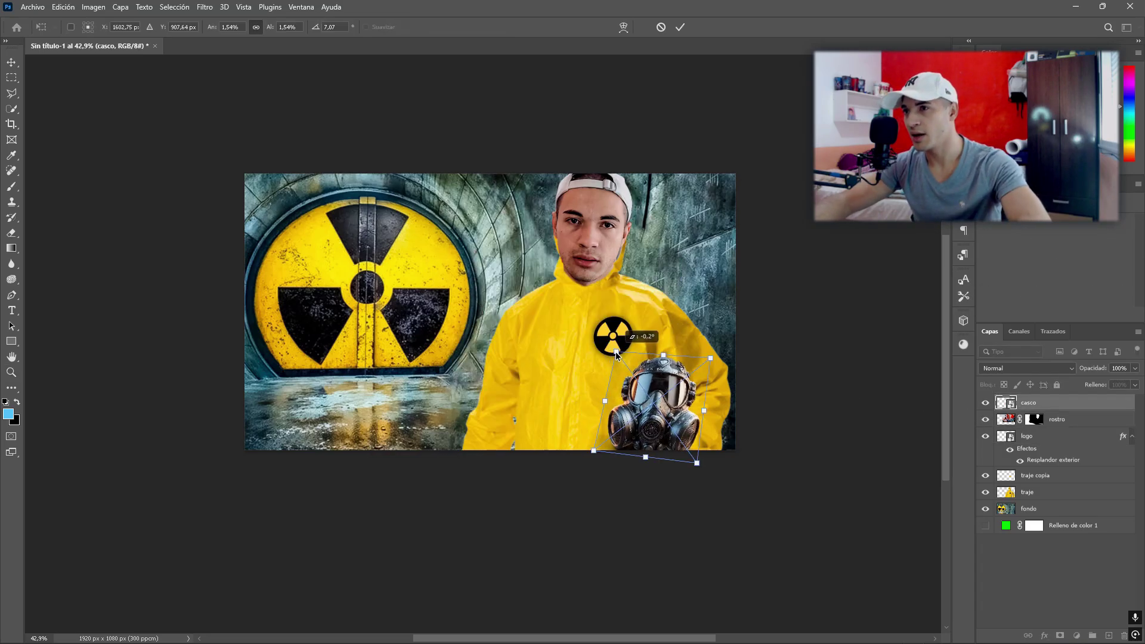
{"action": "left_click_drag", "start_coordinate": [591, 458], "coordinate": [441, 394]}
{"action": "left_click_drag", "start_coordinate": [448, 292], "coordinate": [457, 305]}
{"action": "left_click_drag", "start_coordinate": [443, 395], "coordinate": [450, 392]}
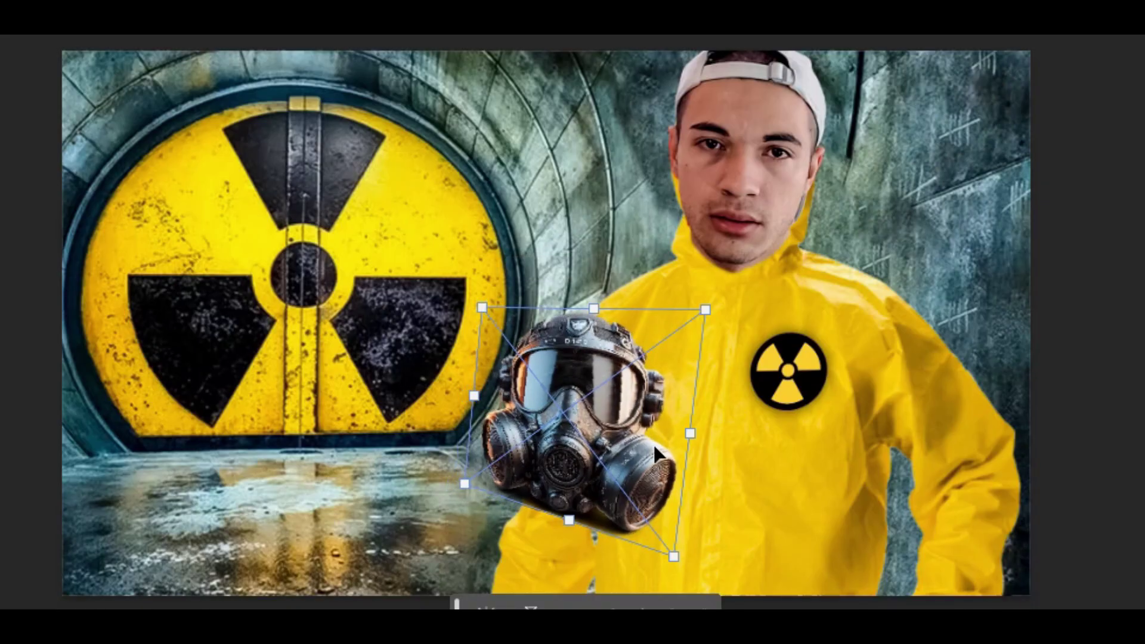
Finish distorting the gas mask, place it on the suit's lower front beneath the nuclear symbol, and apply the transformation
{"action": "left_click_drag", "start_coordinate": [544, 372], "coordinate": [550, 379]}
{"action": "left_click_drag", "start_coordinate": [578, 312], "coordinate": [600, 307]}
{"action": "mouse_move", "coordinate": [561, 437]}
{"action": "left_mouse_down"}
{"action": "mouse_move", "coordinate": [568, 446]}
{"action": "mouse_move", "coordinate": [577, 429]}
{"action": "left_mouse_up"}
{"action": "left_click_drag", "start_coordinate": [454, 412], "coordinate": [489, 399]}
{"action": "left_click_drag", "start_coordinate": [627, 429], "coordinate": [844, 486]}
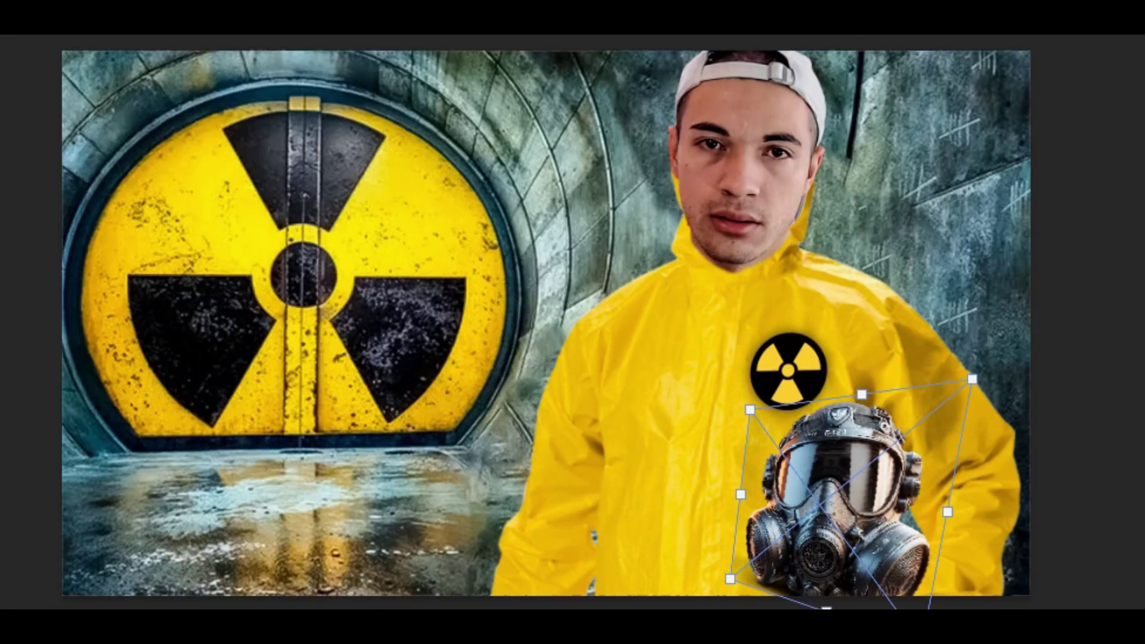
{"action": "key", "text": "Return"}
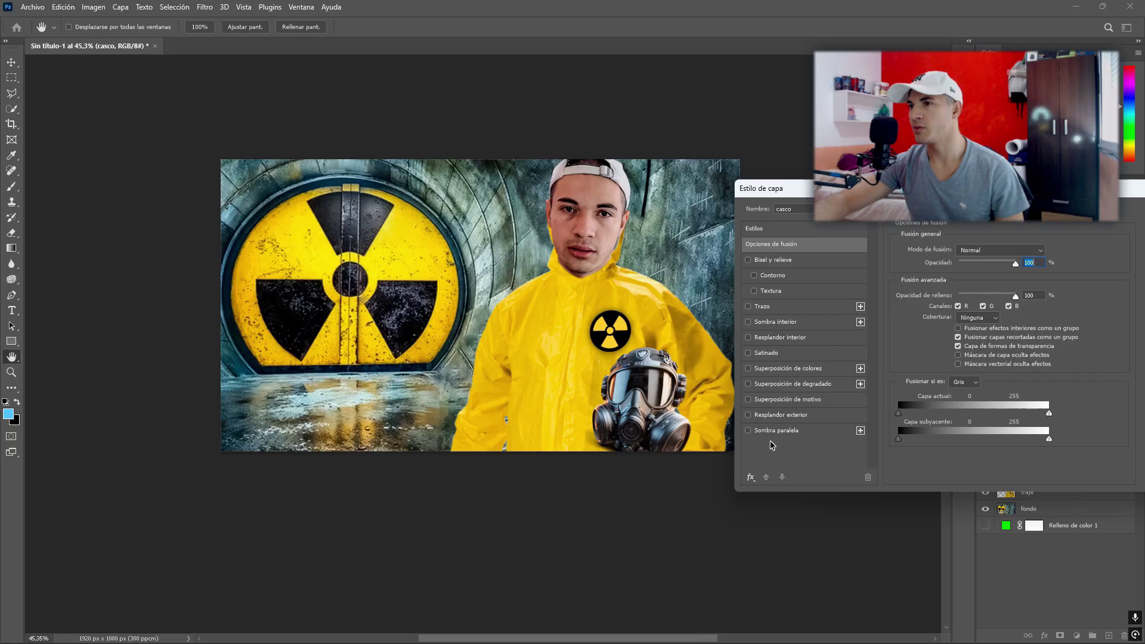
Add a black drop shadow to the casco layer with 100% opacity, 163° angle, 44 px distance and 27 px size
{"action": "left_click", "coordinate": [750, 477]}
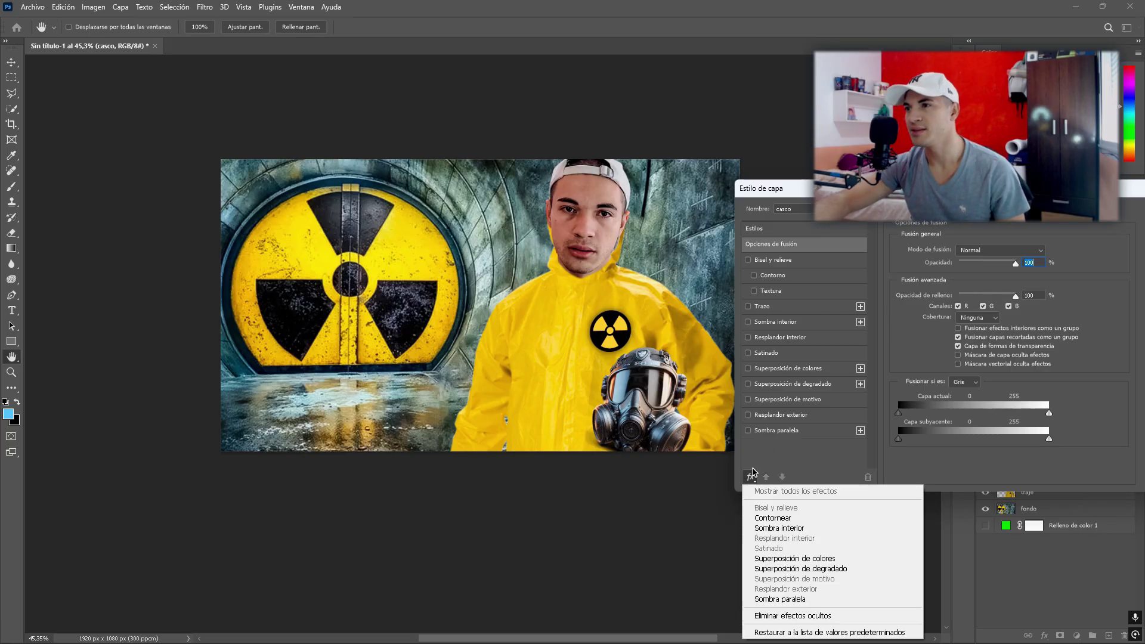
{"action": "left_click", "coordinate": [780, 599]}
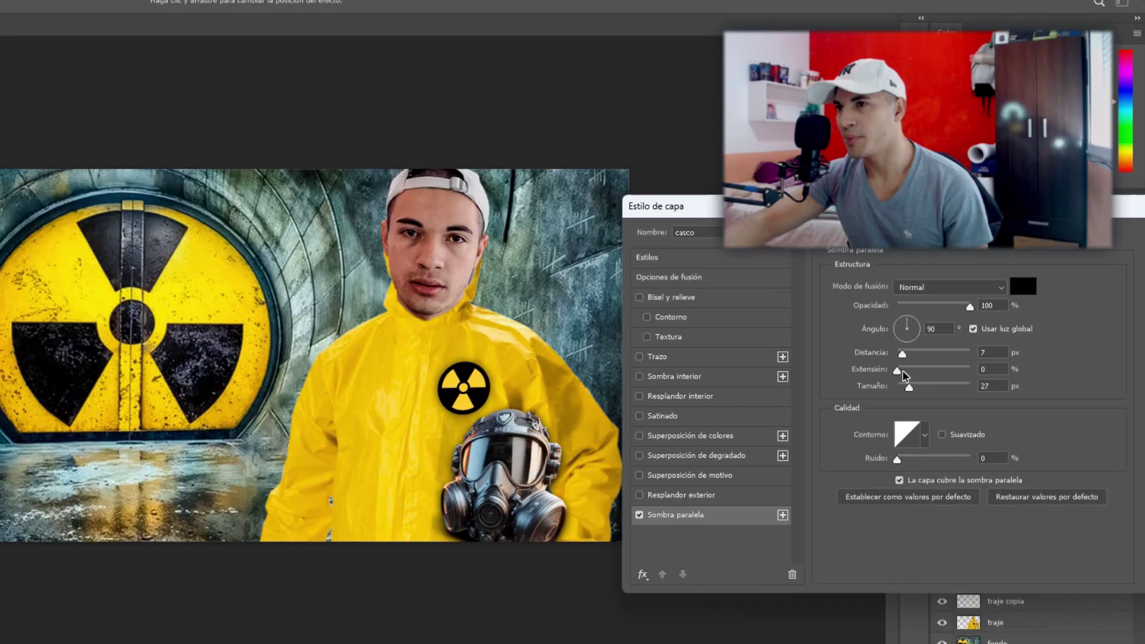
{"action": "left_click_drag", "start_coordinate": [902, 352], "coordinate": [910, 320]}
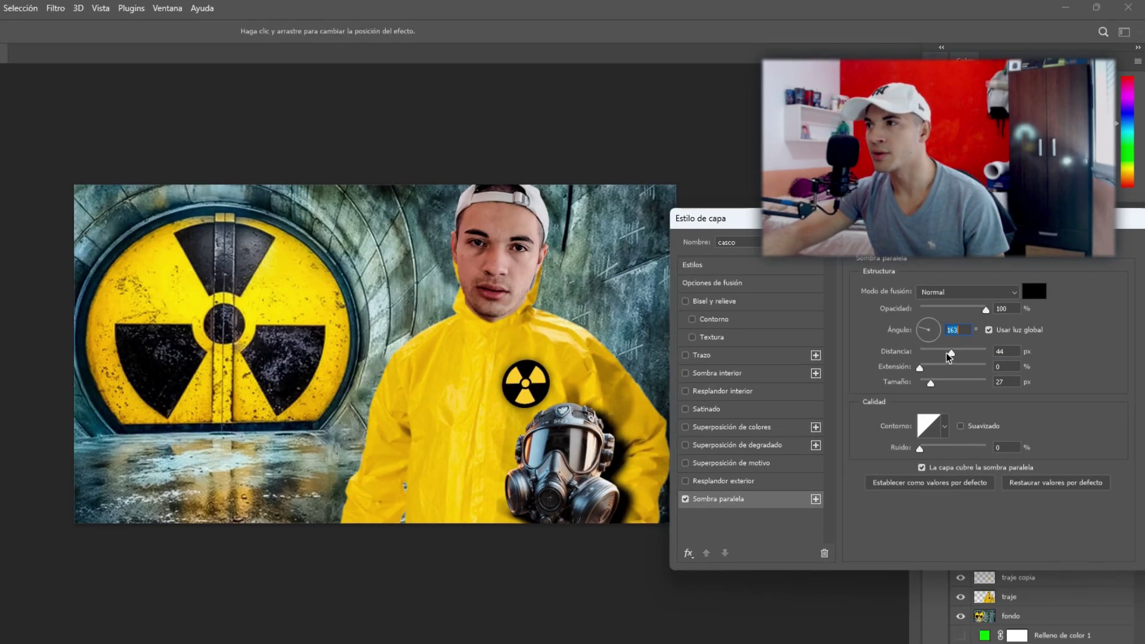
{"action": "key", "text": "Return"}
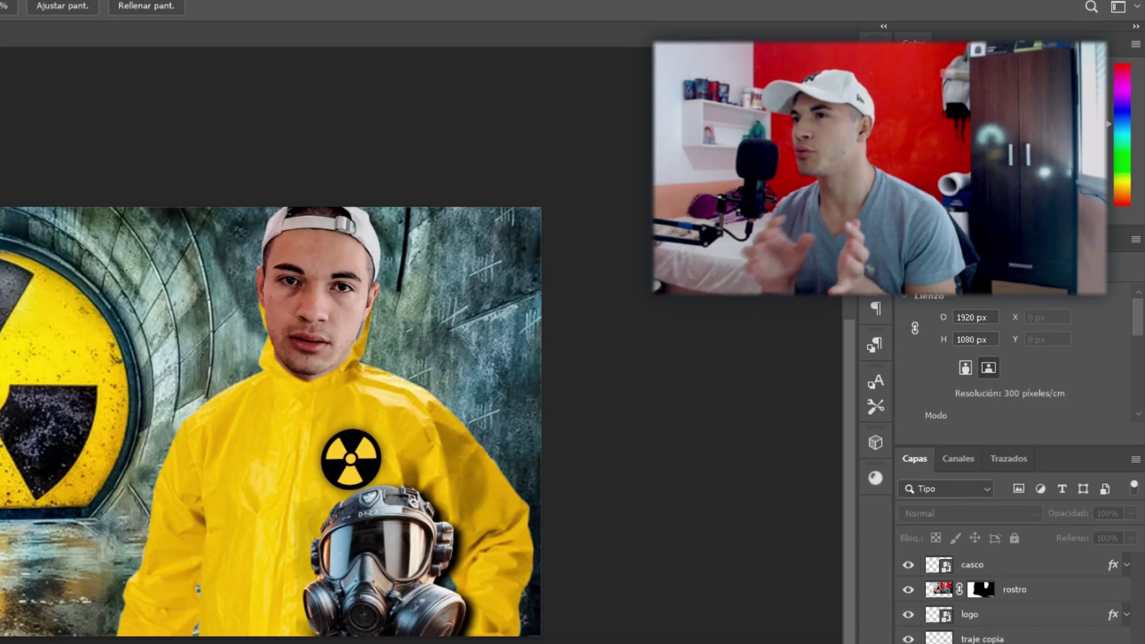
Add a Curves adjustment layer above the fondo layer and clip it to fondo
{"action": "left_click", "coordinate": [1029, 486]}
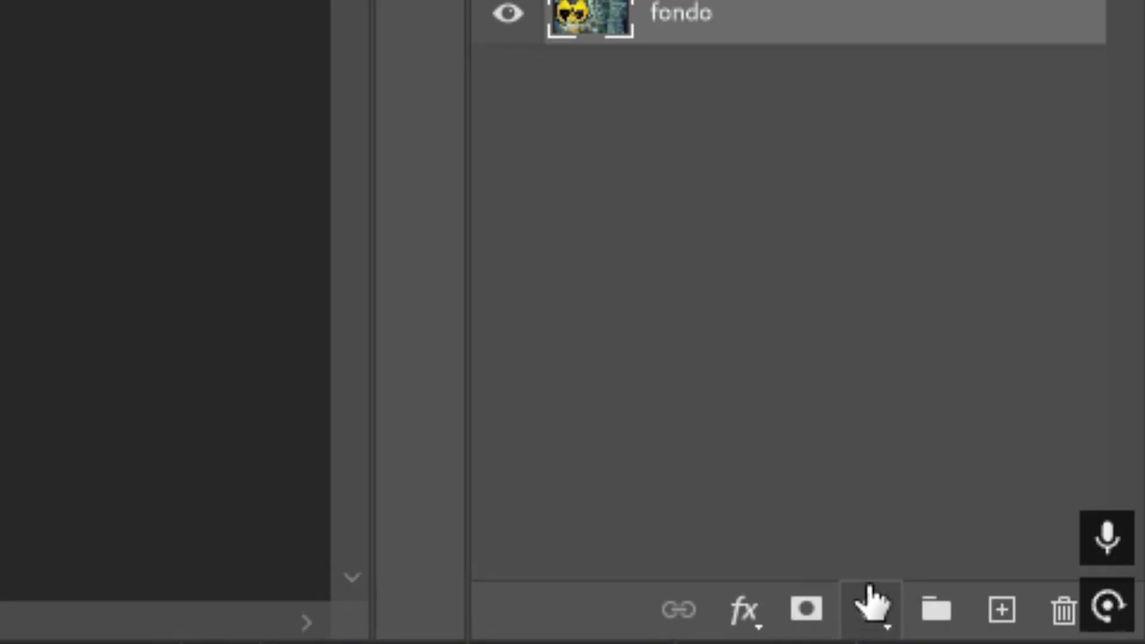
{"action": "left_click", "coordinate": [884, 636]}
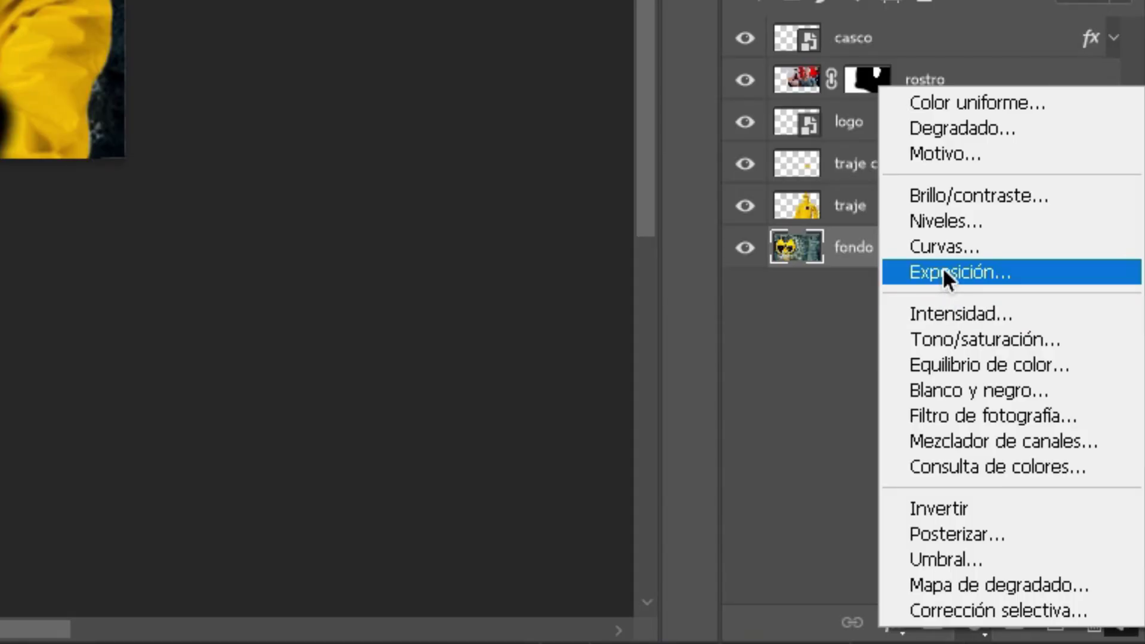
{"action": "left_click", "coordinate": [949, 252]}
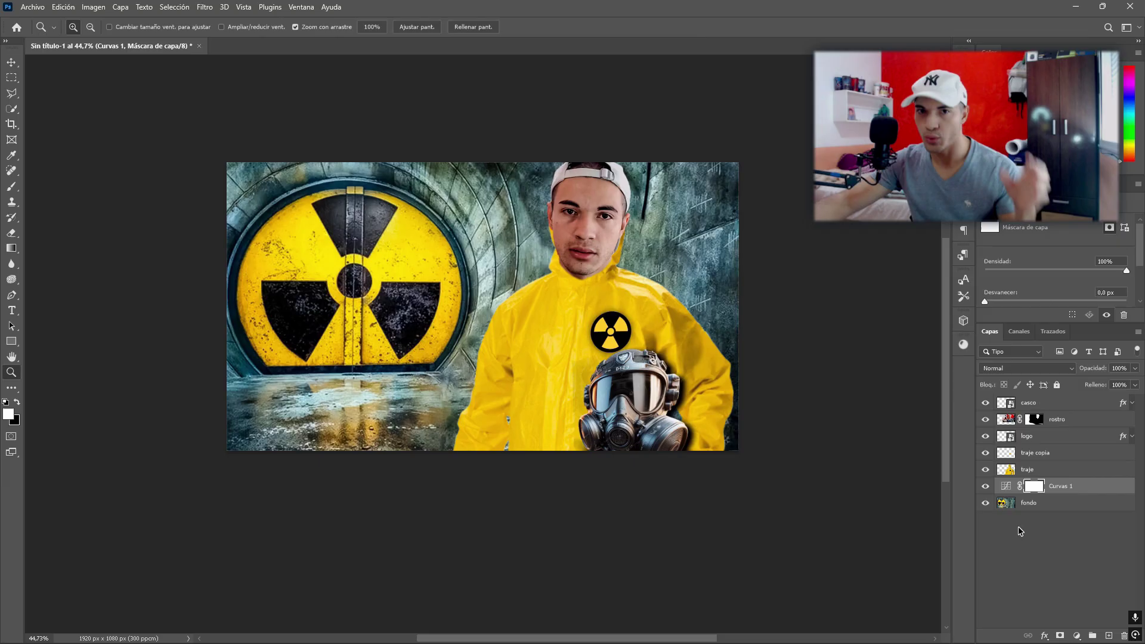
{"action": "left_click", "coordinate": [1009, 490]}
{"action": "left_click", "coordinate": [1034, 487]}
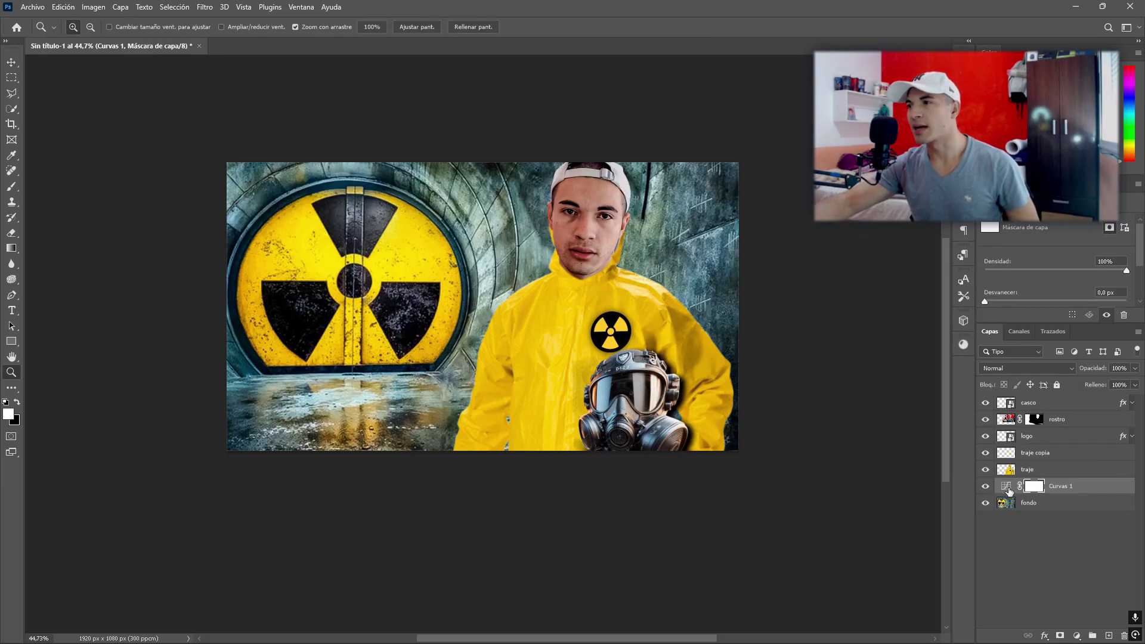
{"action": "left_click", "coordinate": [1009, 490]}
{"action": "left_click", "coordinate": [1035, 488]}
{"action": "left_click", "coordinate": [1011, 489]}
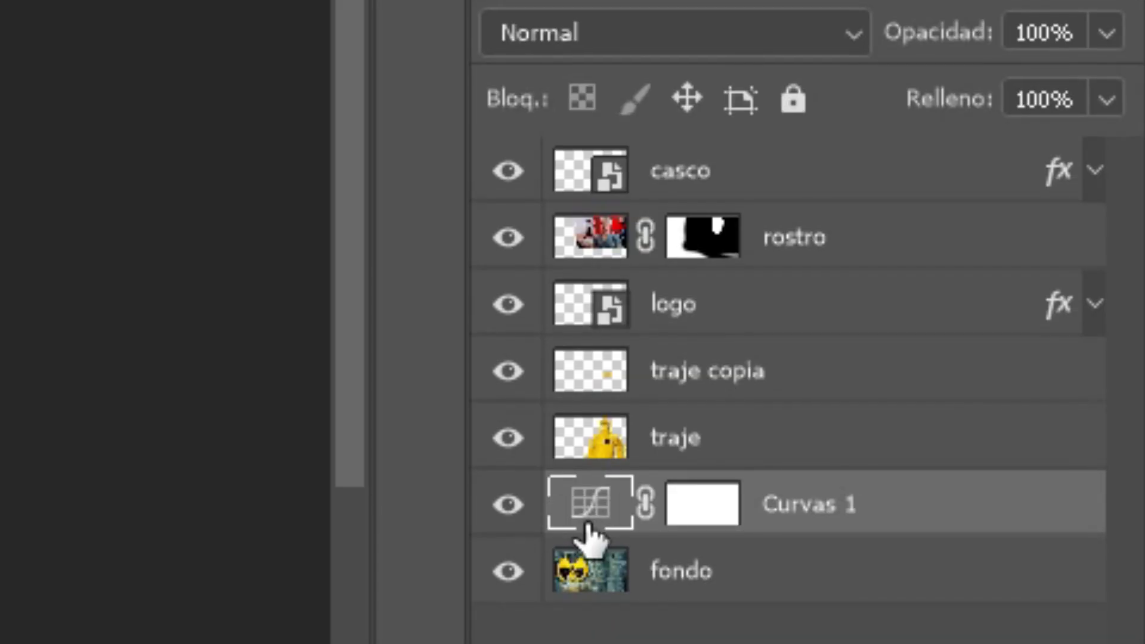
{"action": "left_click", "coordinate": [561, 517], "text": "alt"}
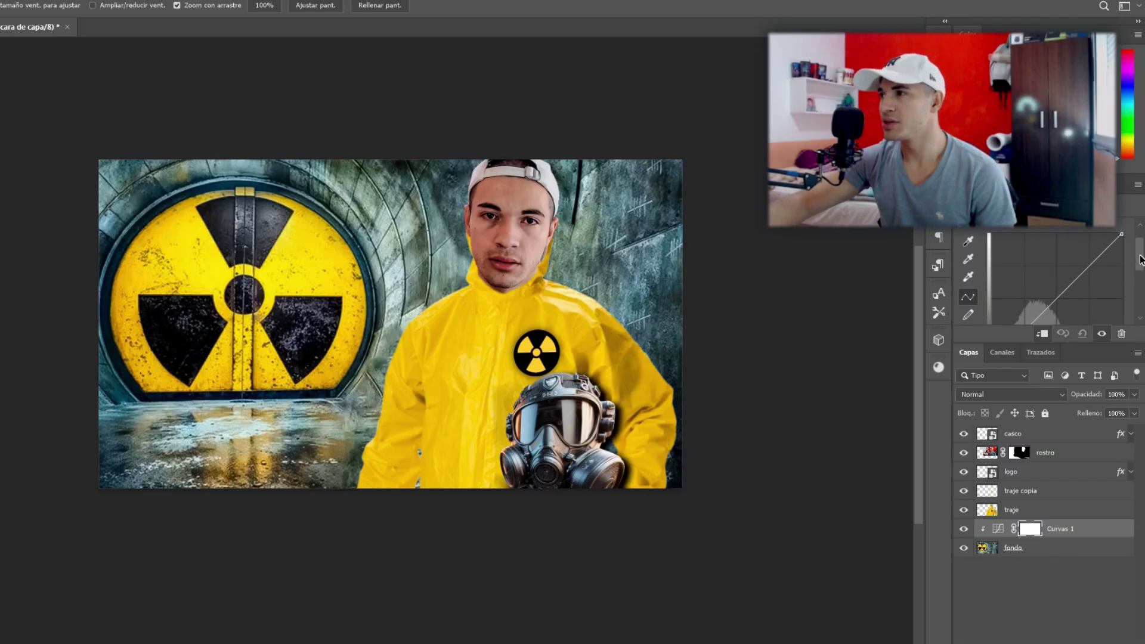
Lower the highlight endpoint of the Curvas 1 adjustment to darken the bunker background
{"action": "mouse_move", "coordinate": [1121, 236]}
{"action": "left_mouse_down"}
{"action": "mouse_move", "coordinate": [1118, 289]}
{"action": "mouse_move", "coordinate": [1134, 221]}
{"action": "mouse_move", "coordinate": [1111, 235]}
{"action": "mouse_move", "coordinate": [1126, 269]}
{"action": "mouse_move", "coordinate": [1125, 253]}
{"action": "left_mouse_up"}
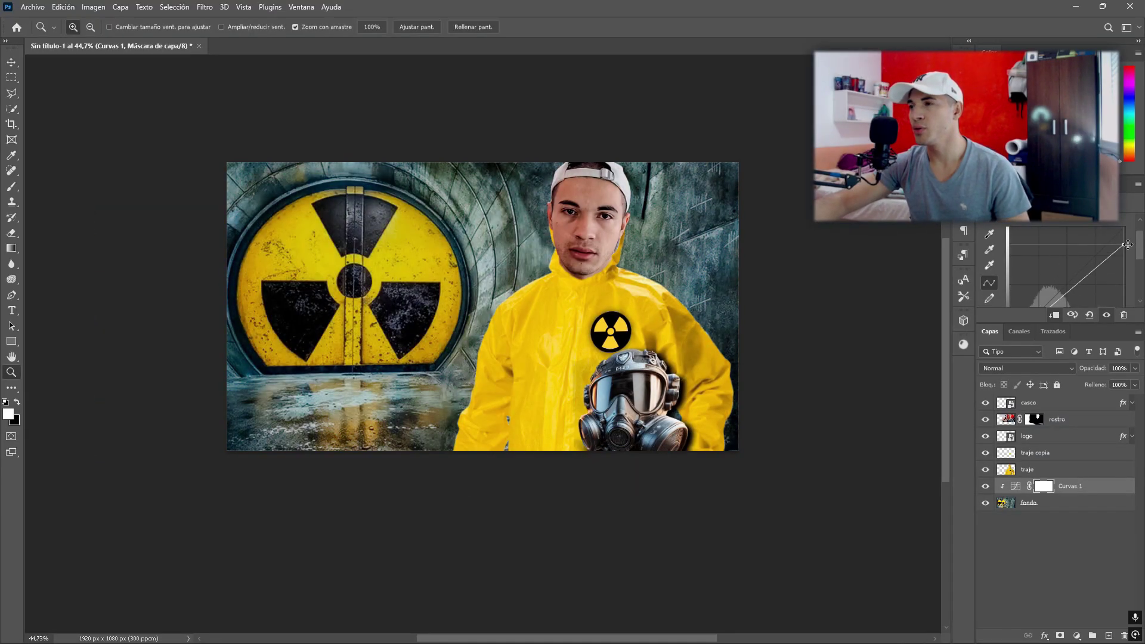
{"action": "left_click", "coordinate": [1019, 488]}
{"action": "left_click_drag", "start_coordinate": [1124, 245], "coordinate": [1124, 227]}
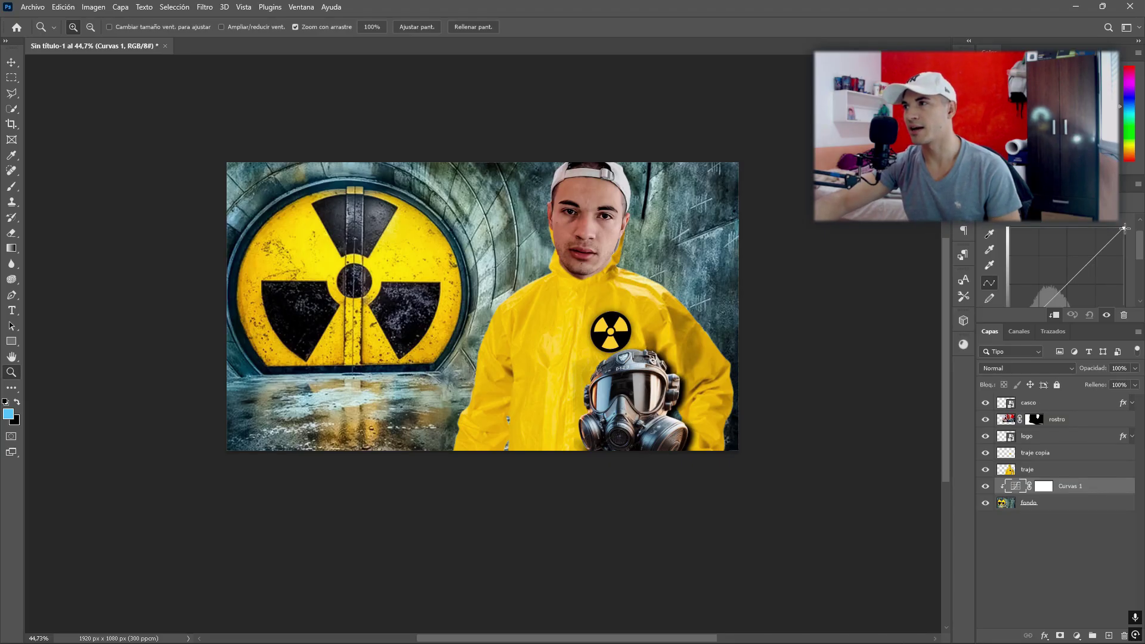
{"action": "left_click_drag", "start_coordinate": [1123, 227], "coordinate": [1125, 261]}
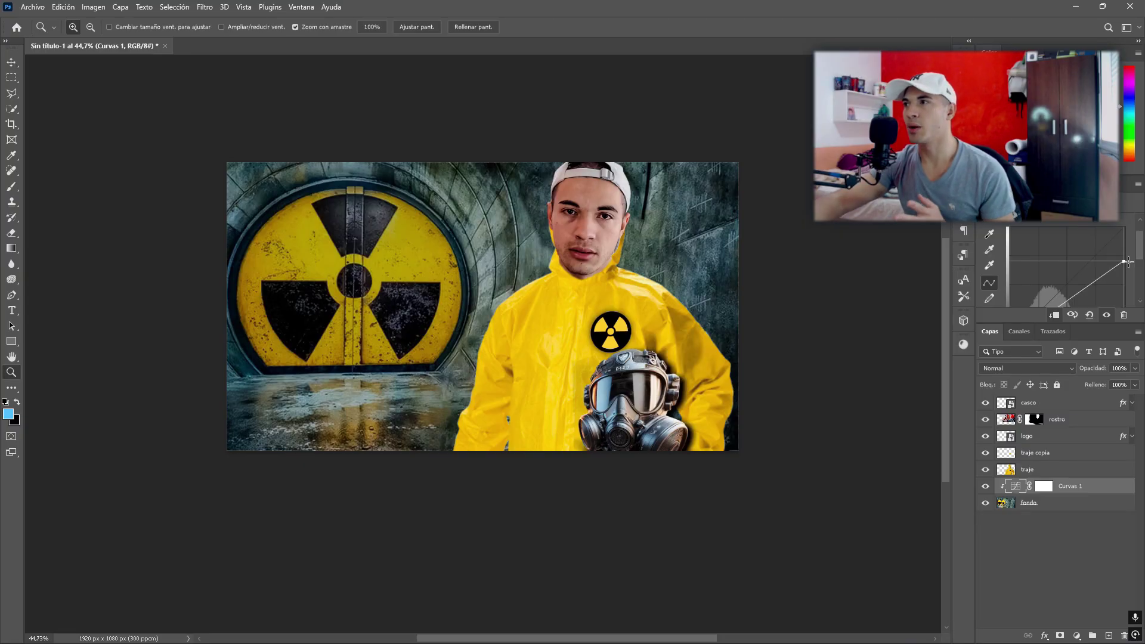
{"action": "scroll", "coordinate": [1141, 251], "scroll_direction": "up", "scroll_amount": 1}
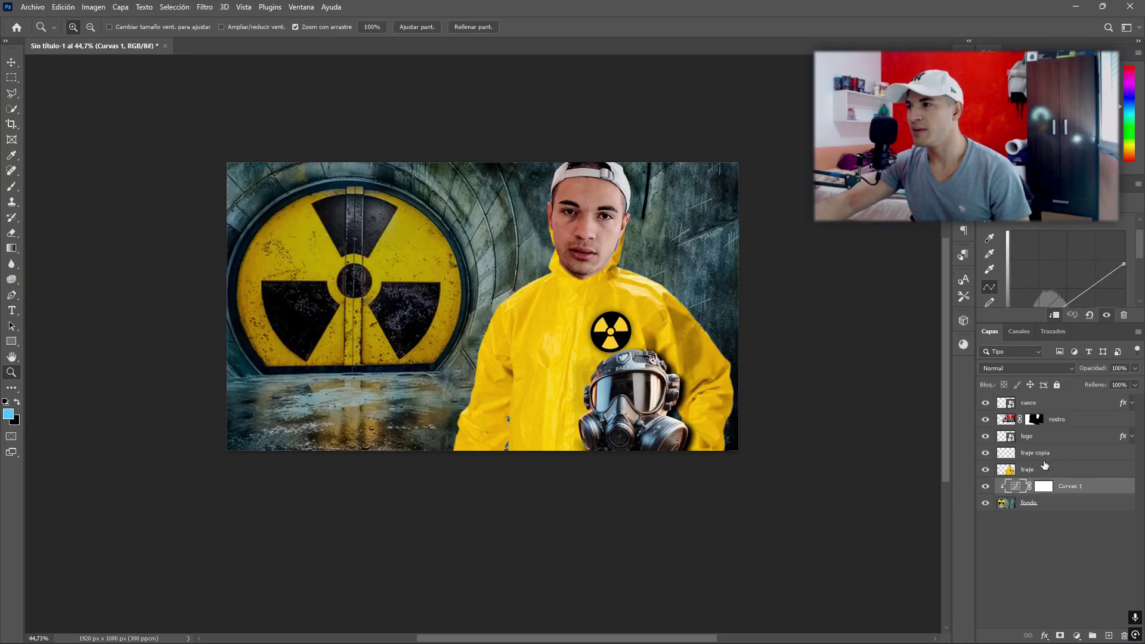
Invert the Curvas 1 mask and paint it white with a soft 227 px brush over the background behind the suit
{"action": "left_click", "coordinate": [1041, 486]}
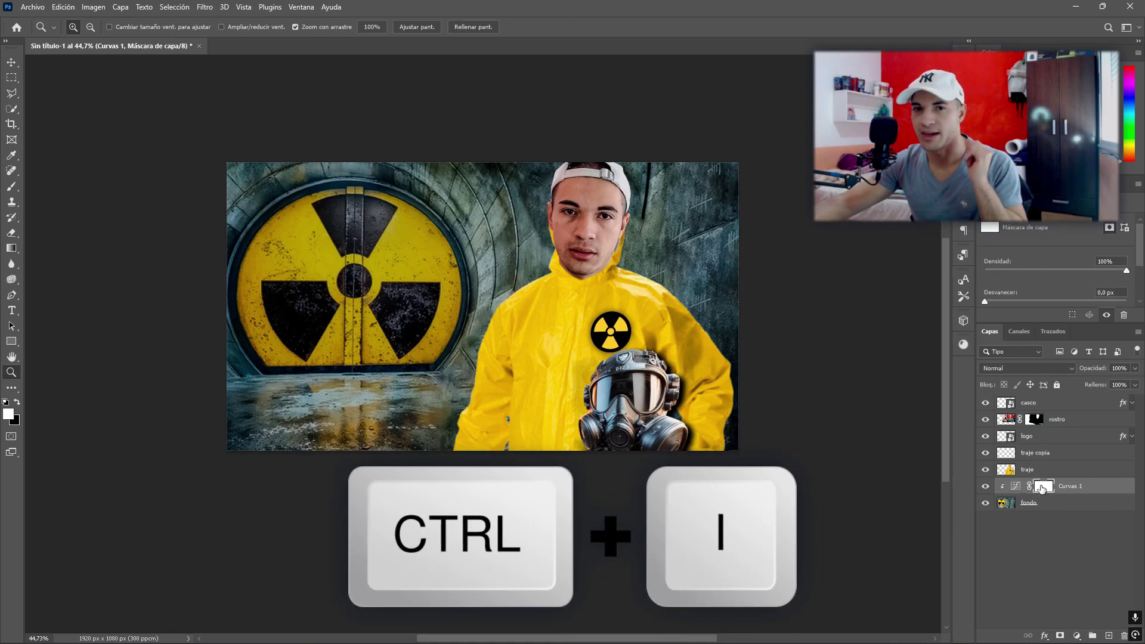
{"action": "key", "text": "ctrl+i"}
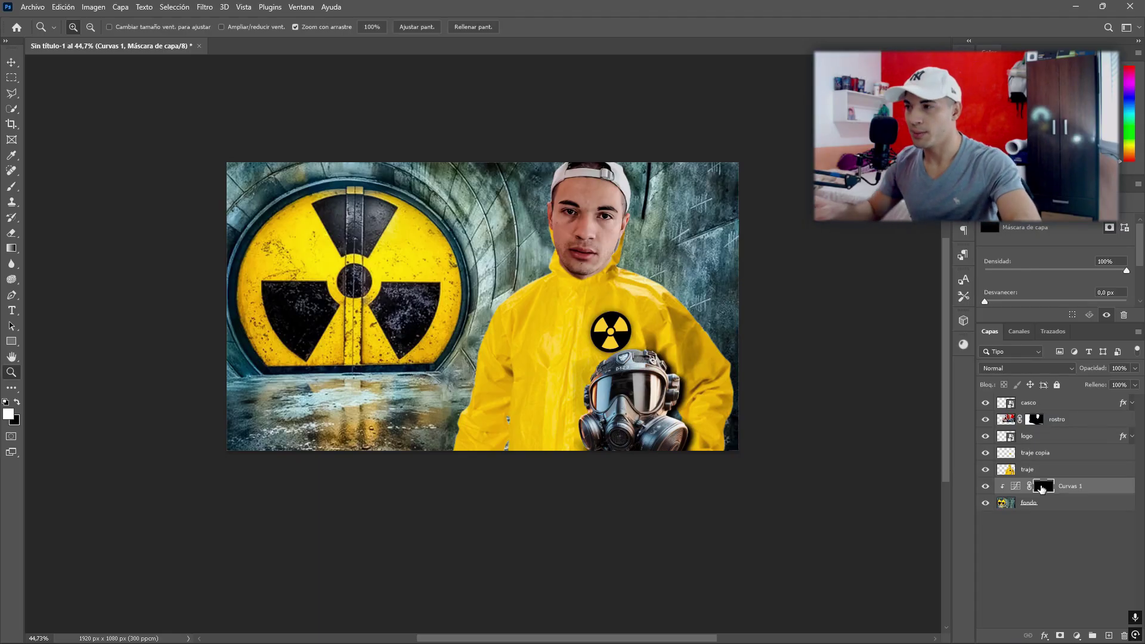
{"action": "key", "text": "b"}
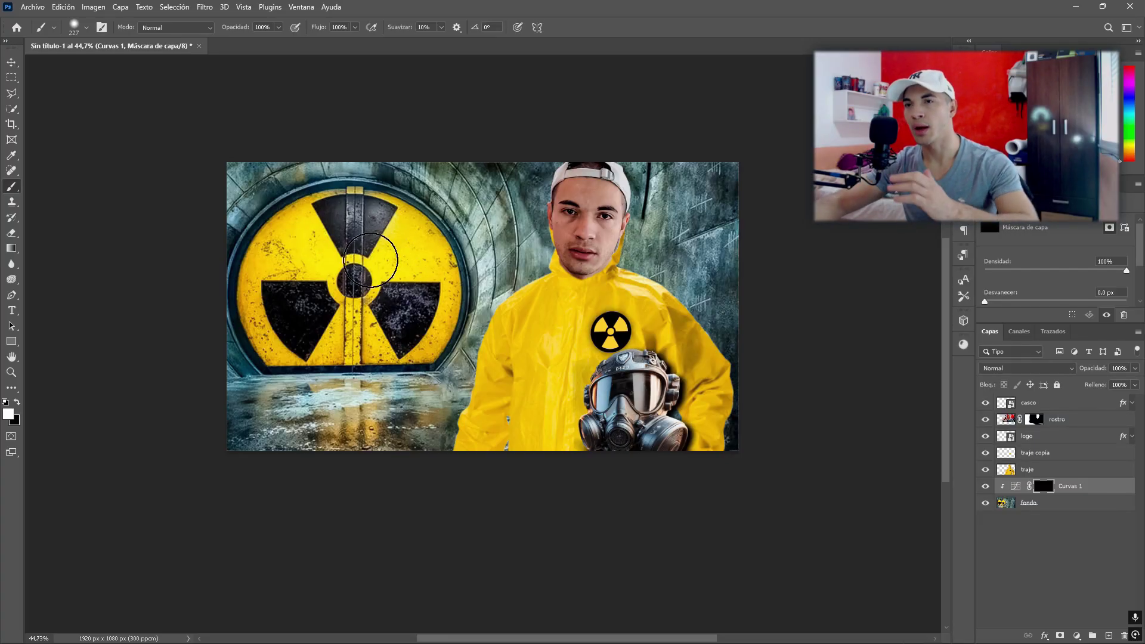
{"action": "mouse_move", "coordinate": [700, 160]}
{"action": "left_mouse_down"}
{"action": "mouse_move", "coordinate": [718, 169]}
{"action": "mouse_move", "coordinate": [712, 338]}
{"action": "left_mouse_up"}
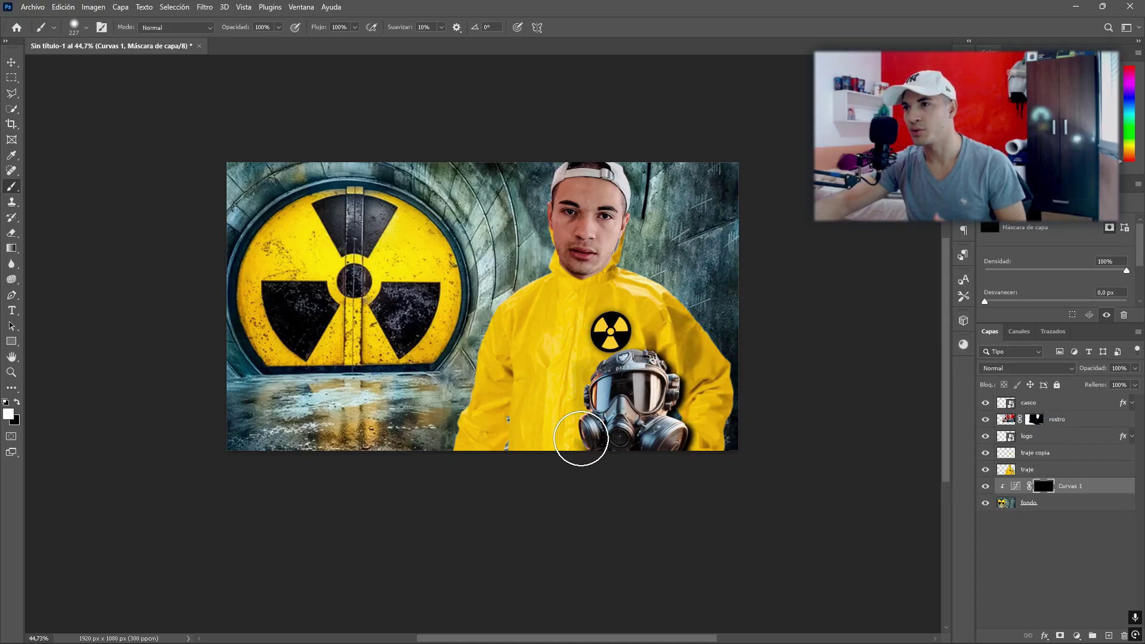
{"action": "mouse_move", "coordinate": [659, 283]}
{"action": "left_mouse_down"}
{"action": "mouse_move", "coordinate": [646, 153]}
{"action": "mouse_move", "coordinate": [647, 206]}
{"action": "left_mouse_up"}
{"action": "key", "text": "v"}
Add a white exterior stroke with 100% opacity to the traje layer
{"action": "left_click", "coordinate": [1028, 471]}
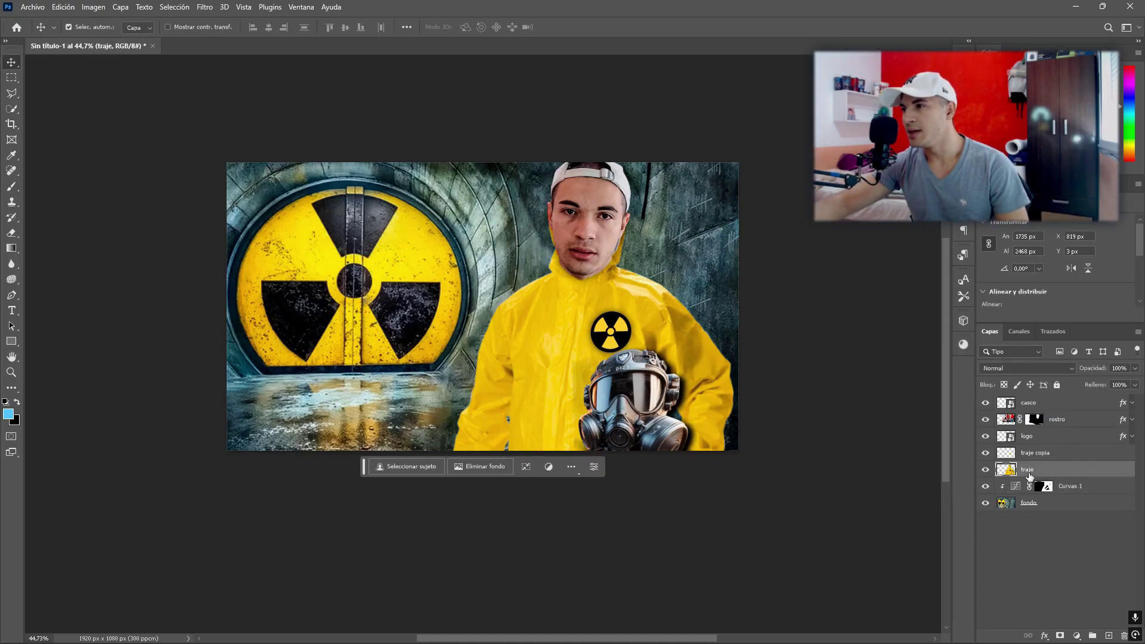
{"action": "double_click", "coordinate": [1046, 471]}
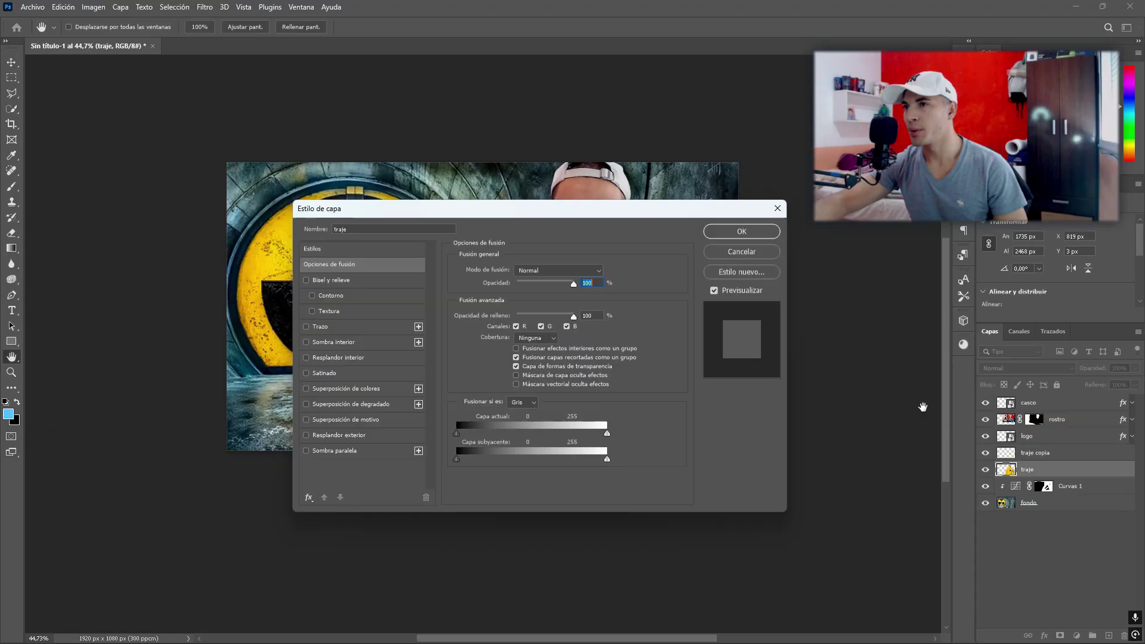
{"action": "left_click_drag", "start_coordinate": [366, 209], "coordinate": [789, 236]}
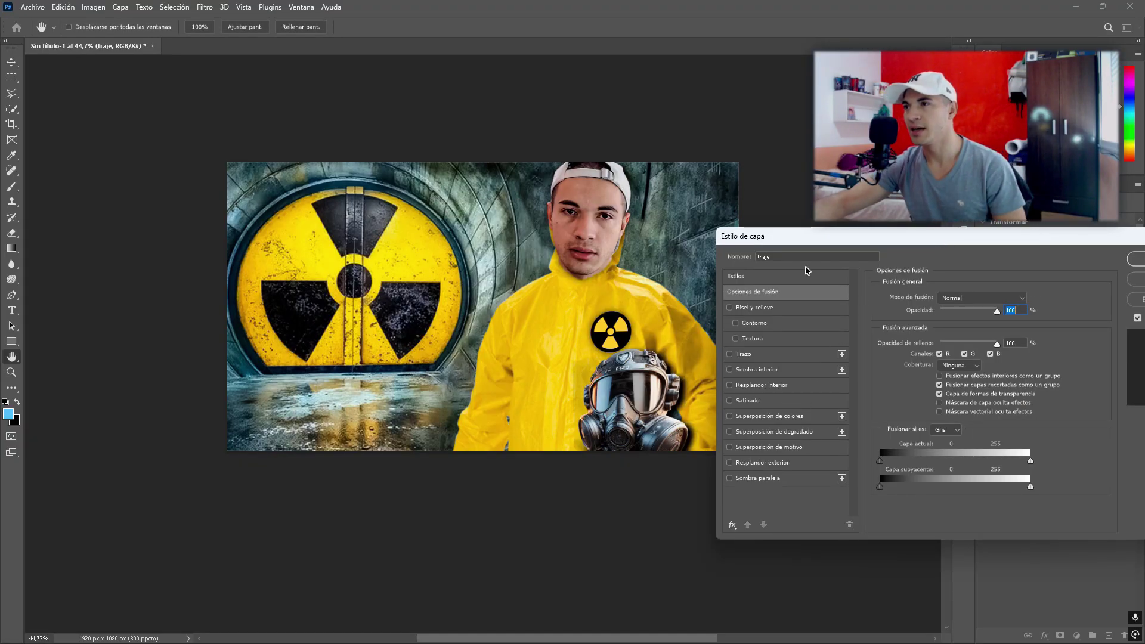
{"action": "left_click", "coordinate": [729, 356]}
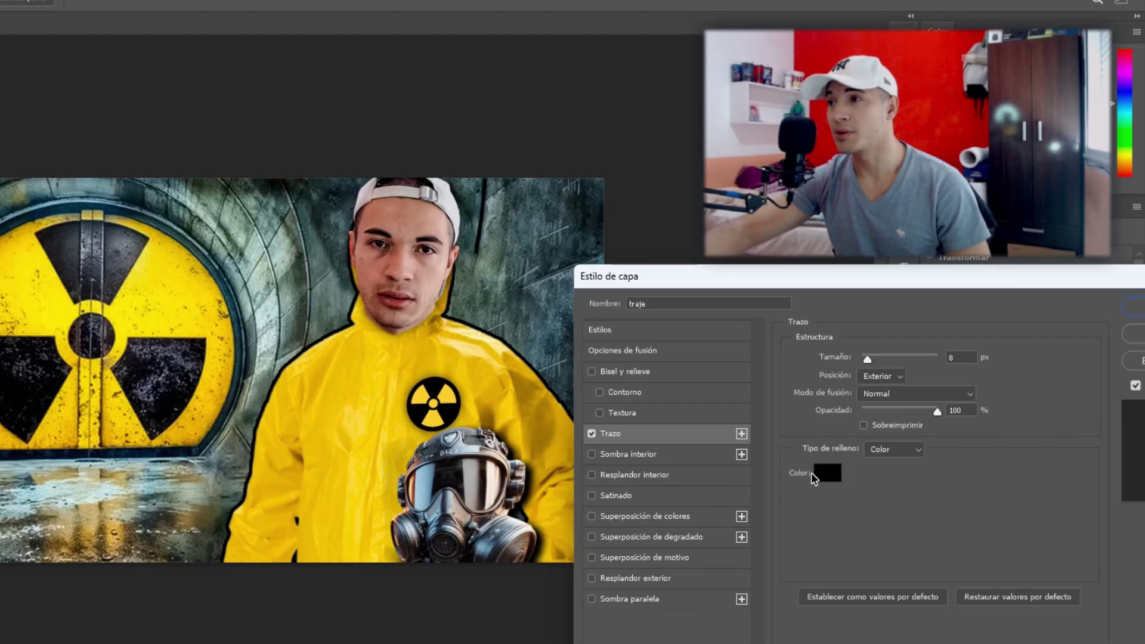
{"action": "left_click", "coordinate": [826, 473]}
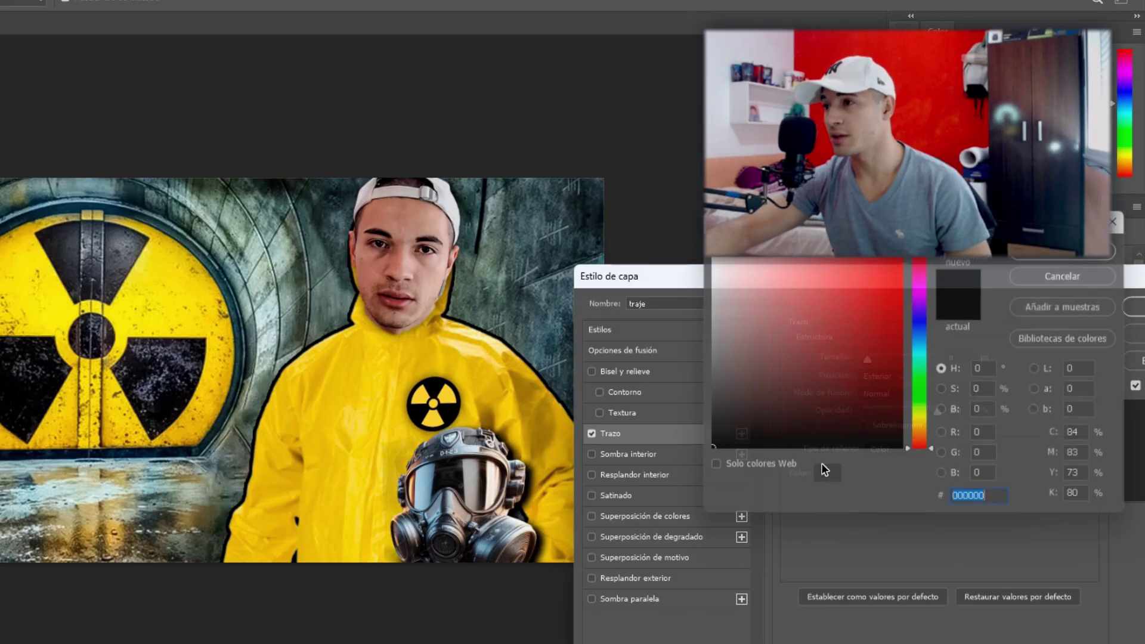
{"action": "left_click", "coordinate": [705, 260]}
{"action": "left_click", "coordinate": [1068, 245]}
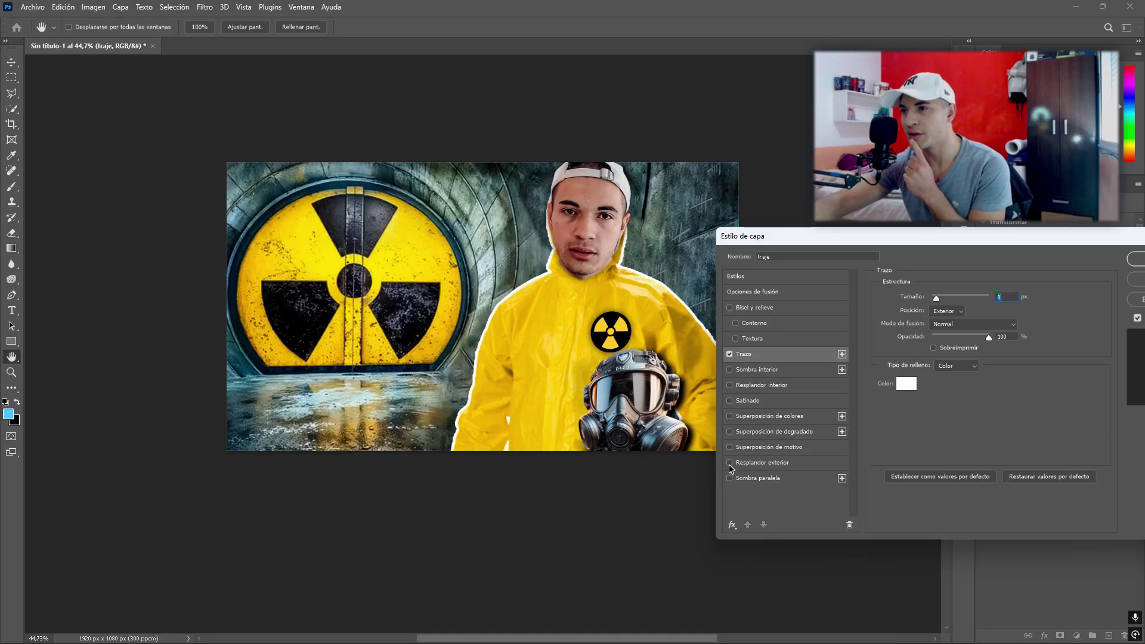
Add a black outer glow to the traje layer with 100% opacity and a size of about 65 px, and apply the style
{"action": "left_click", "coordinate": [752, 463]}
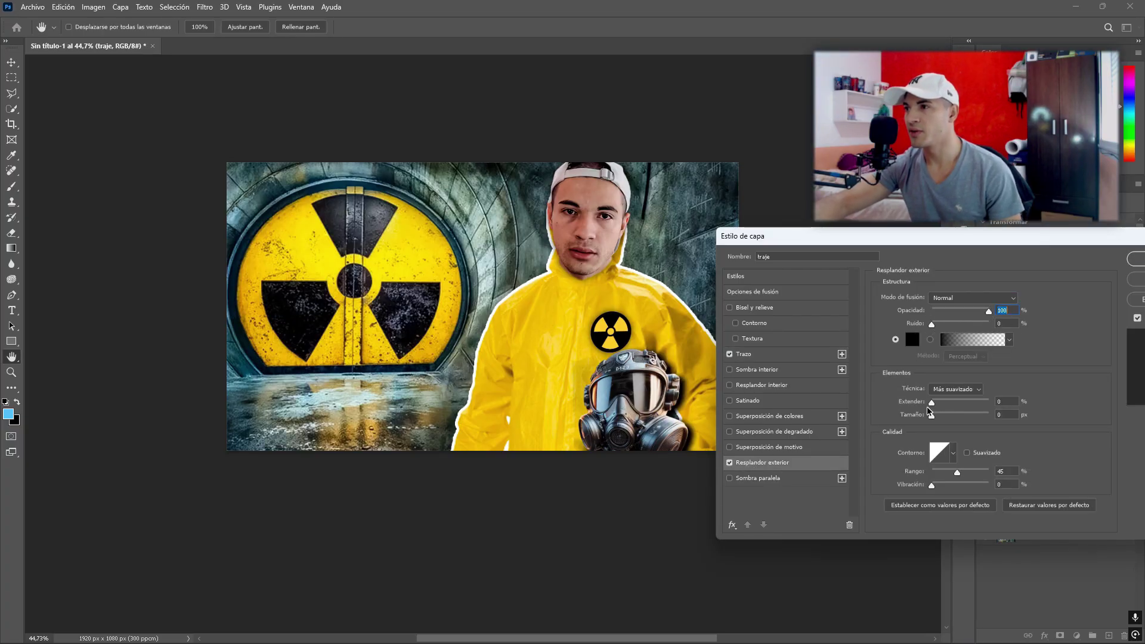
{"action": "left_click_drag", "start_coordinate": [929, 411], "coordinate": [951, 429]}
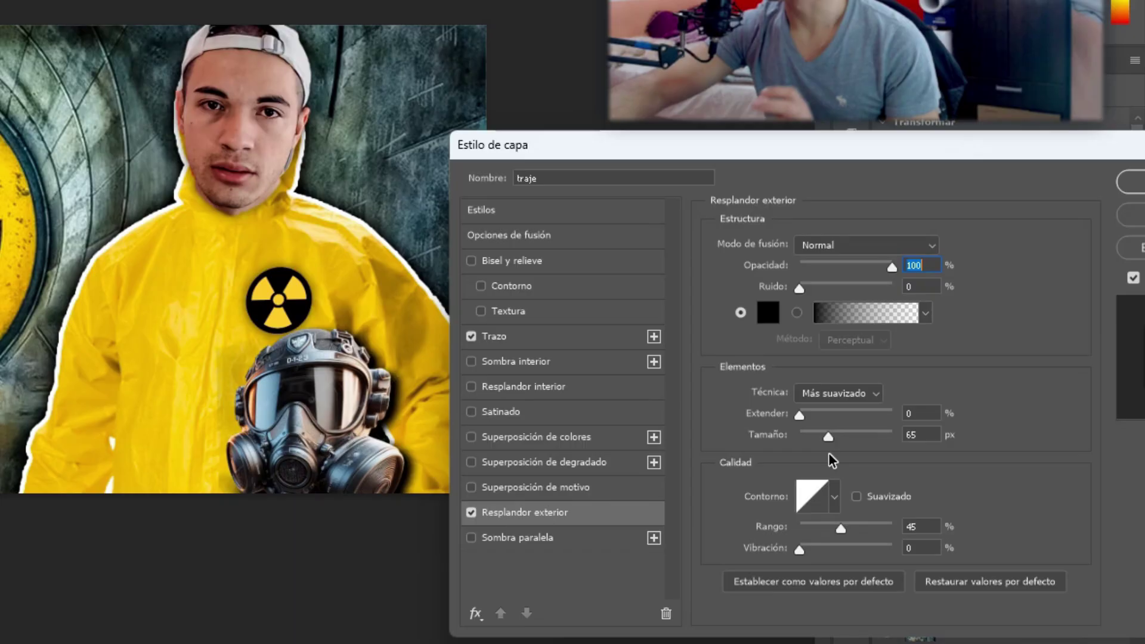
{"action": "left_click_drag", "start_coordinate": [833, 461], "coordinate": [837, 464]}
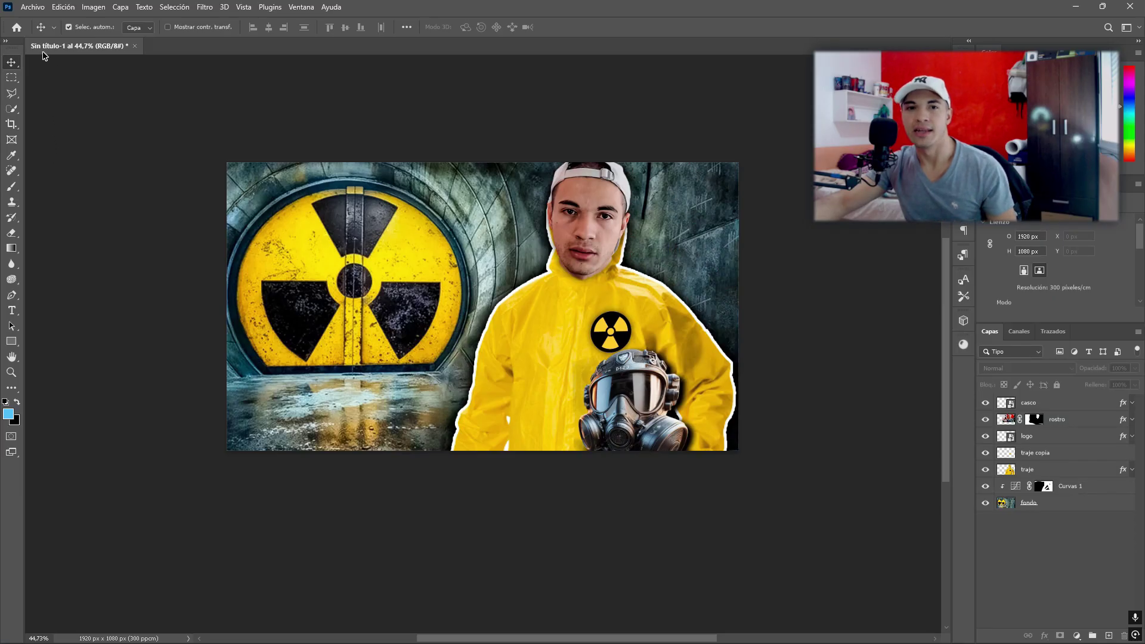
Export the thumbnail as a 1920 × 1080 px JPG
{"action": "left_click", "coordinate": [32, 8]}
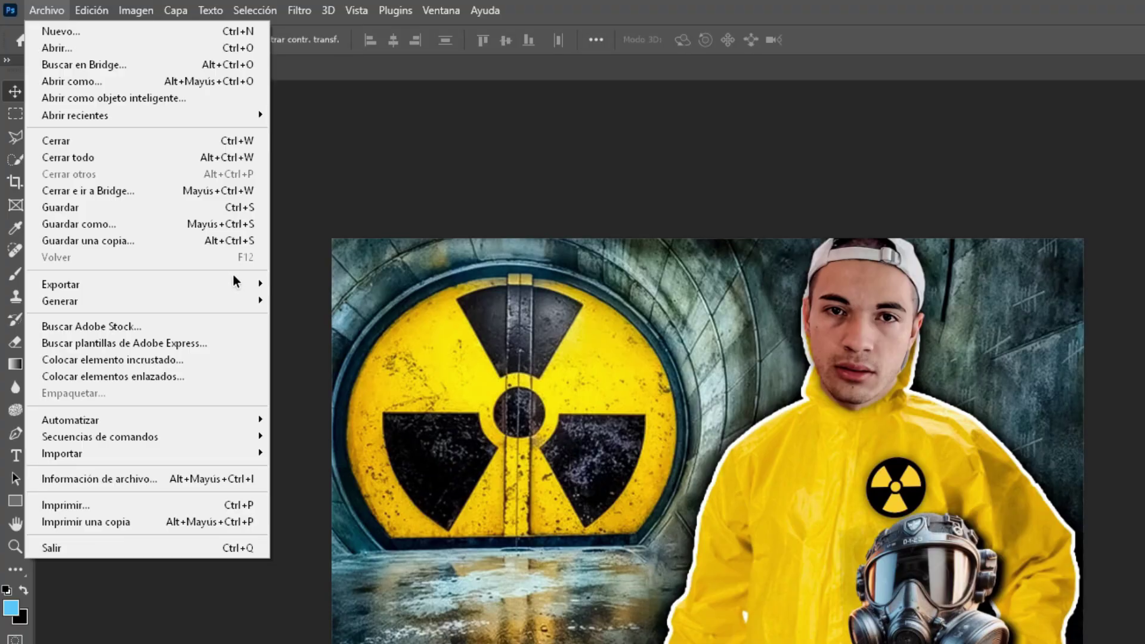
{"action": "mouse_move", "coordinate": [162, 193]}
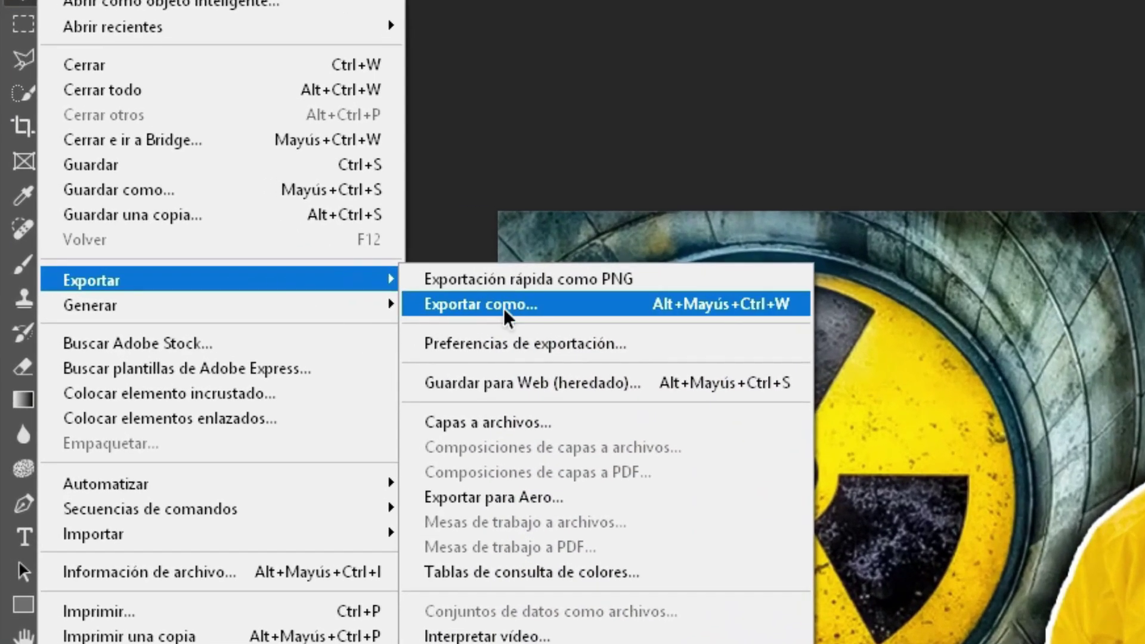
{"action": "left_click", "coordinate": [328, 300]}
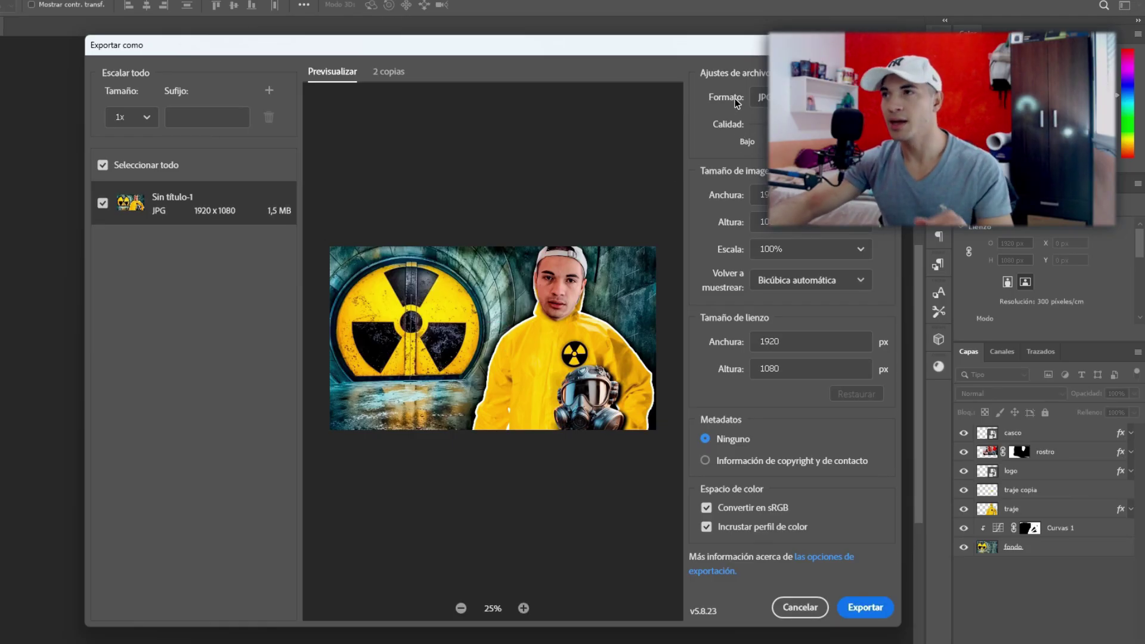
{"action": "left_click", "coordinate": [763, 97]}
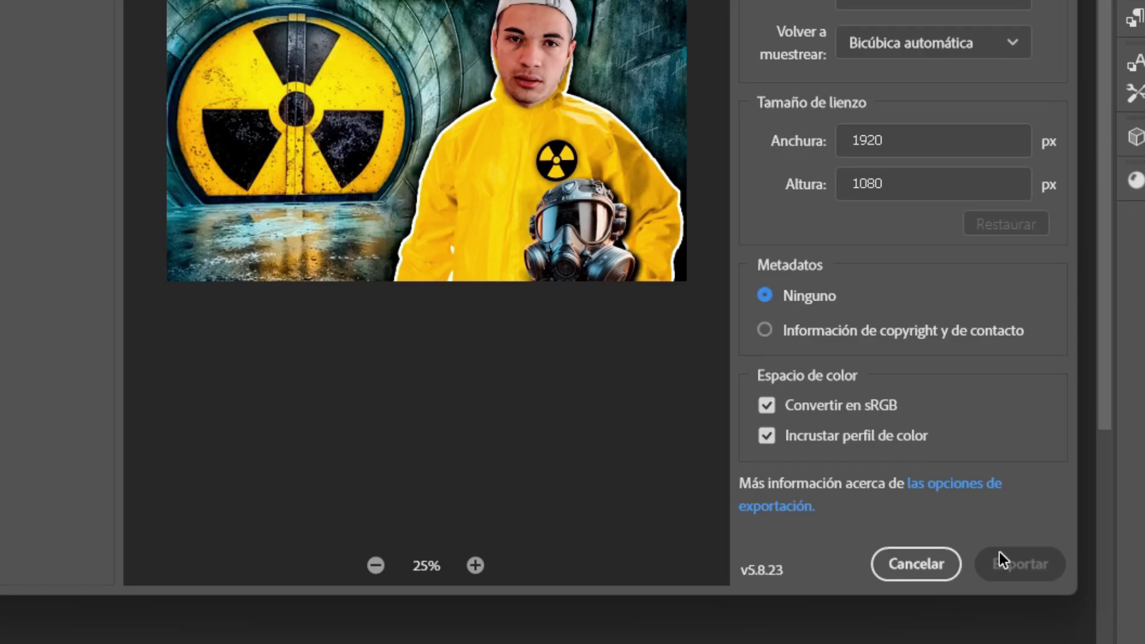
{"action": "left_click", "coordinate": [999, 555]}
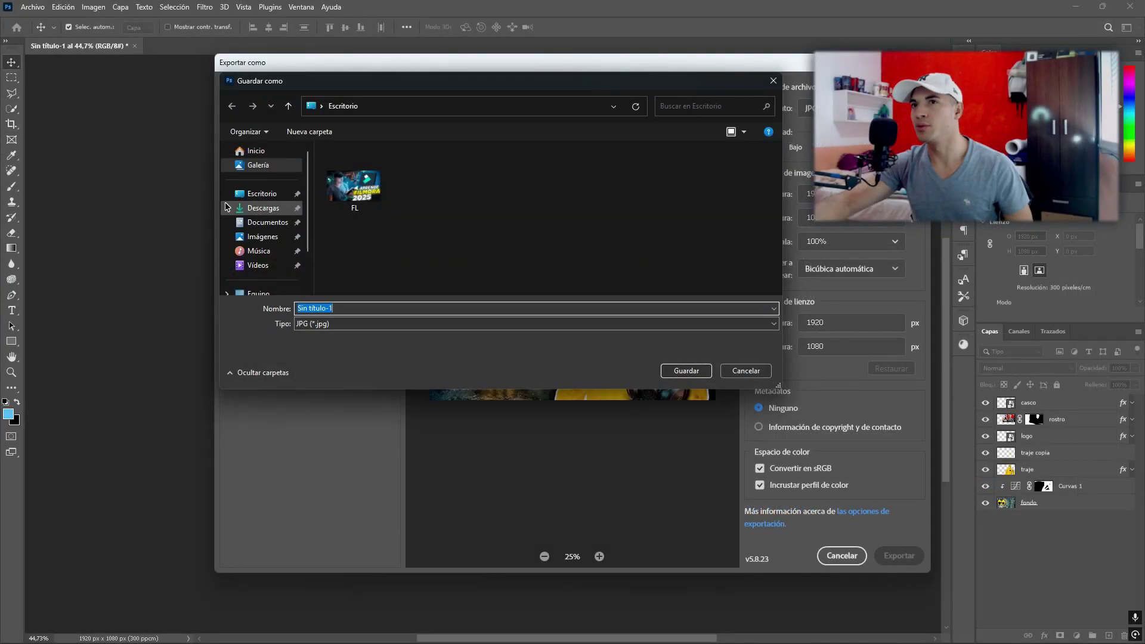